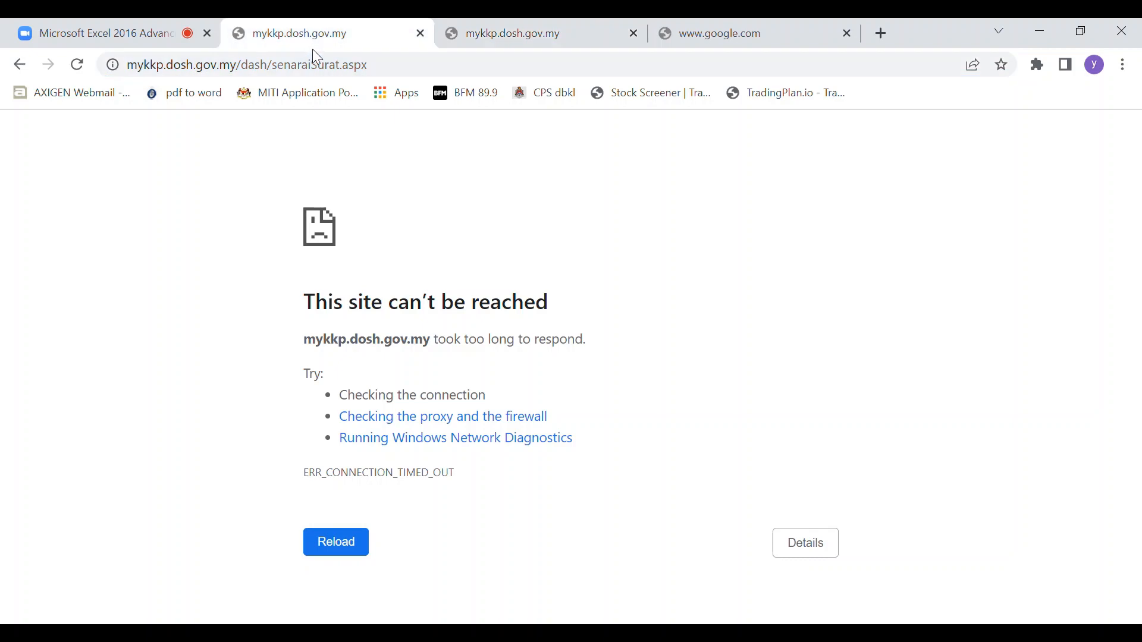
Try to load the mykkp.dosh.gov.my home page by removing dash/senaraiSurat.aspx from its address, and return to the Zoom meeting.
click(40, 36)
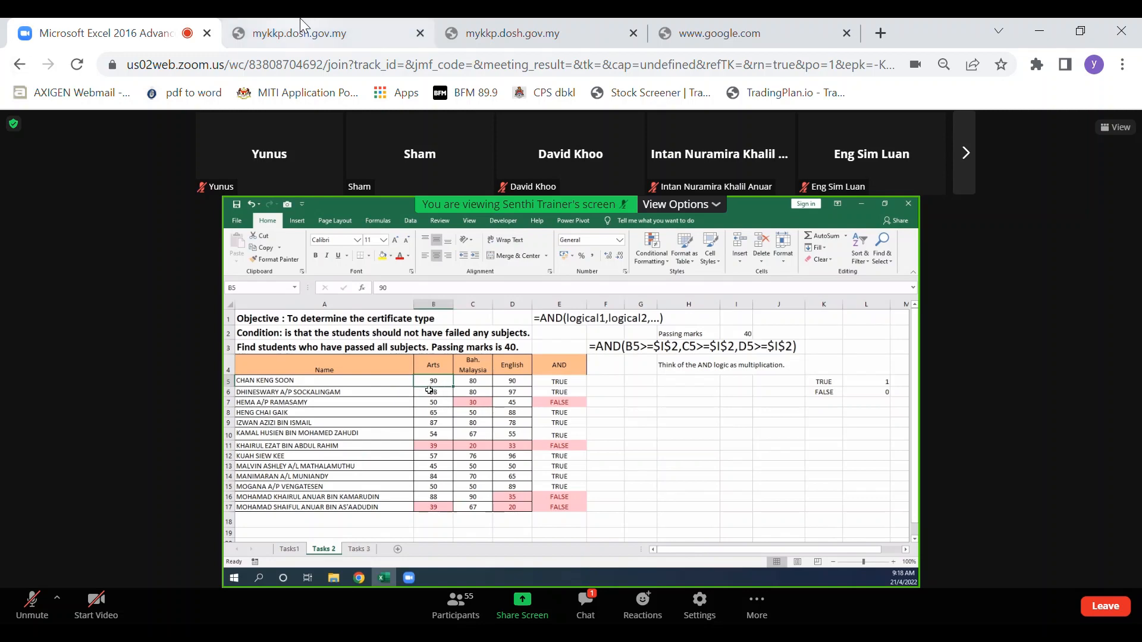
click(308, 33)
click(292, 64)
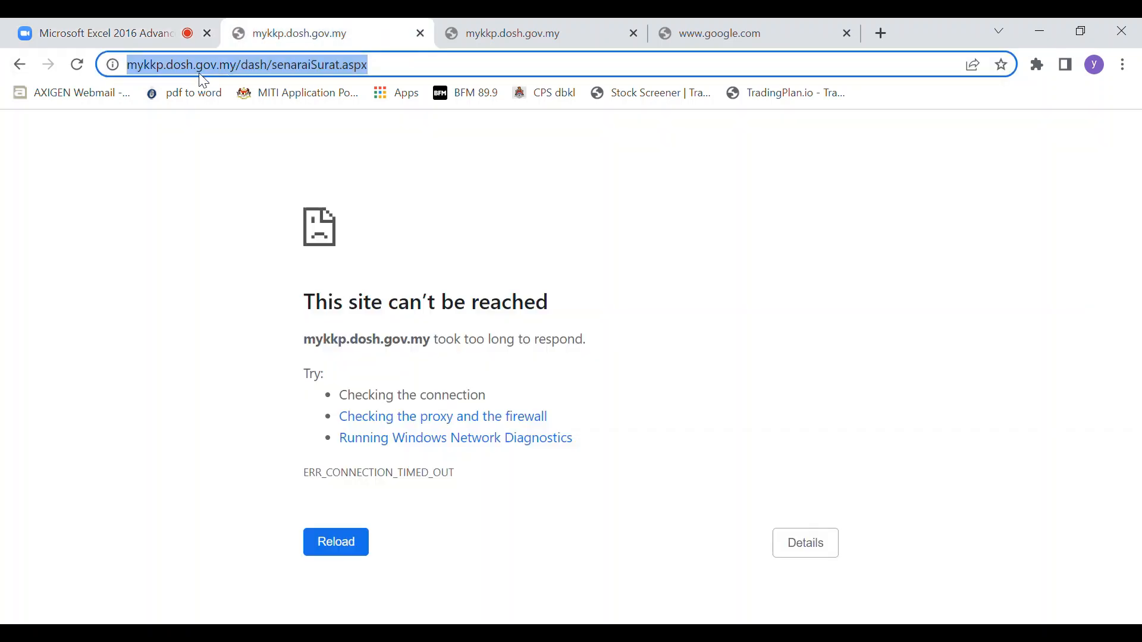
click(236, 66)
drag(282, 76, 864, 128)
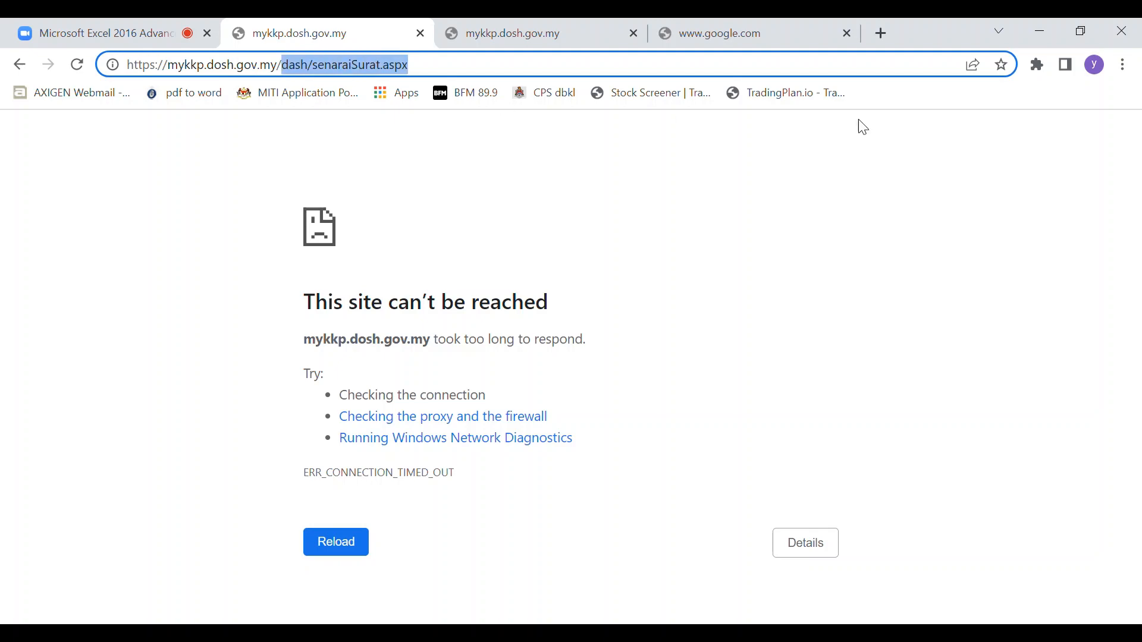
key(BackSpace)
key(Return)
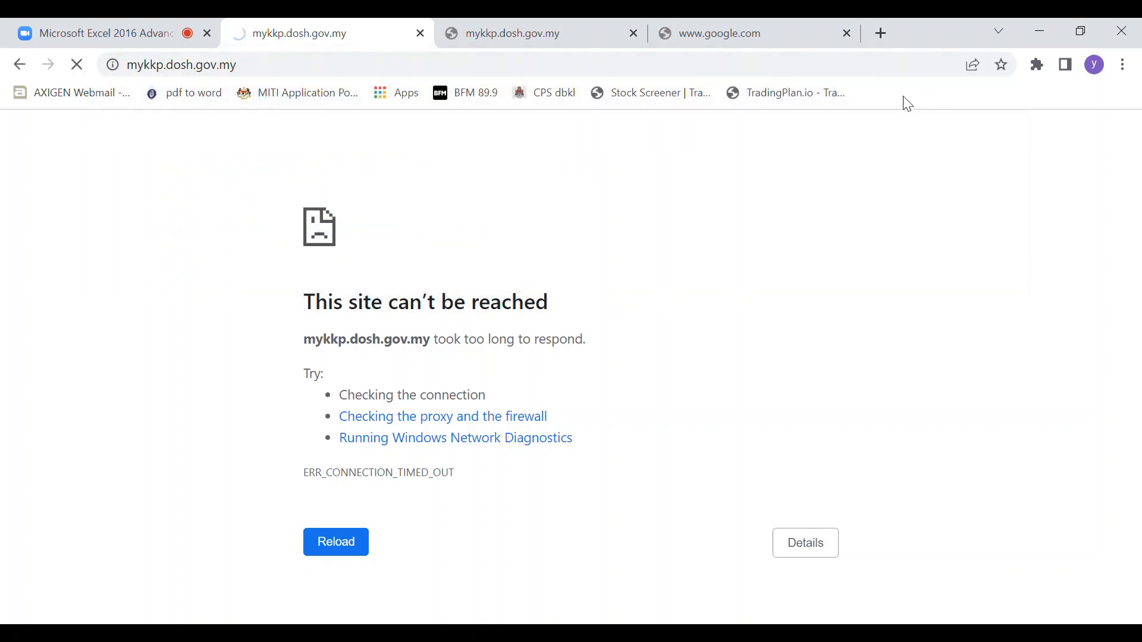
click(143, 44)
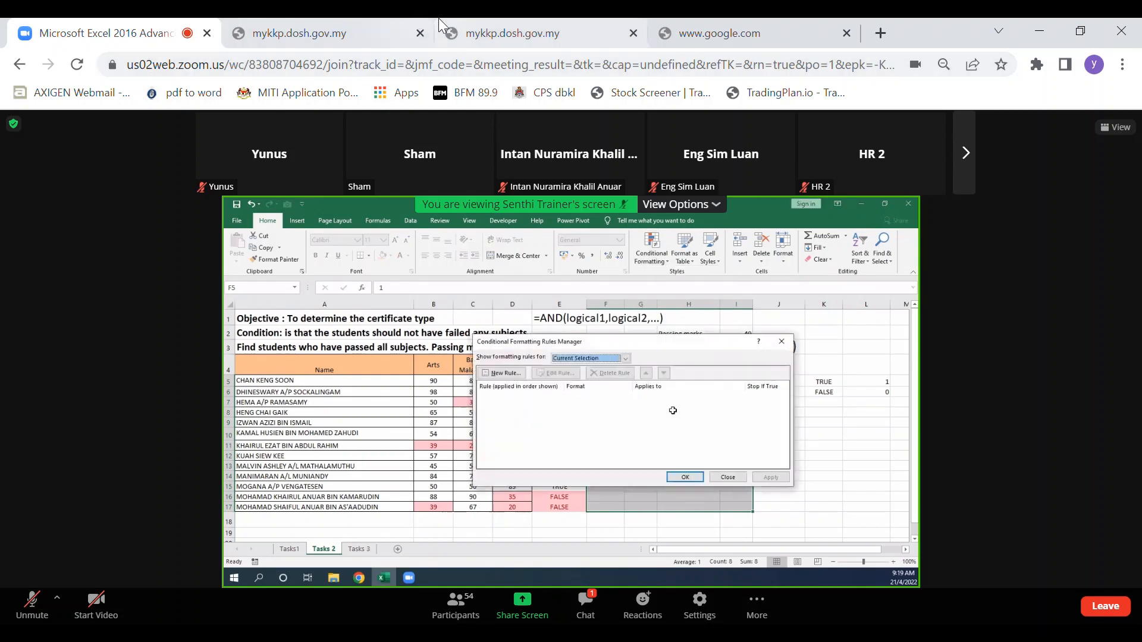
Try to search Google for "semakan oyk" in a new browser tab, and close both google.com tabs.
click(879, 35)
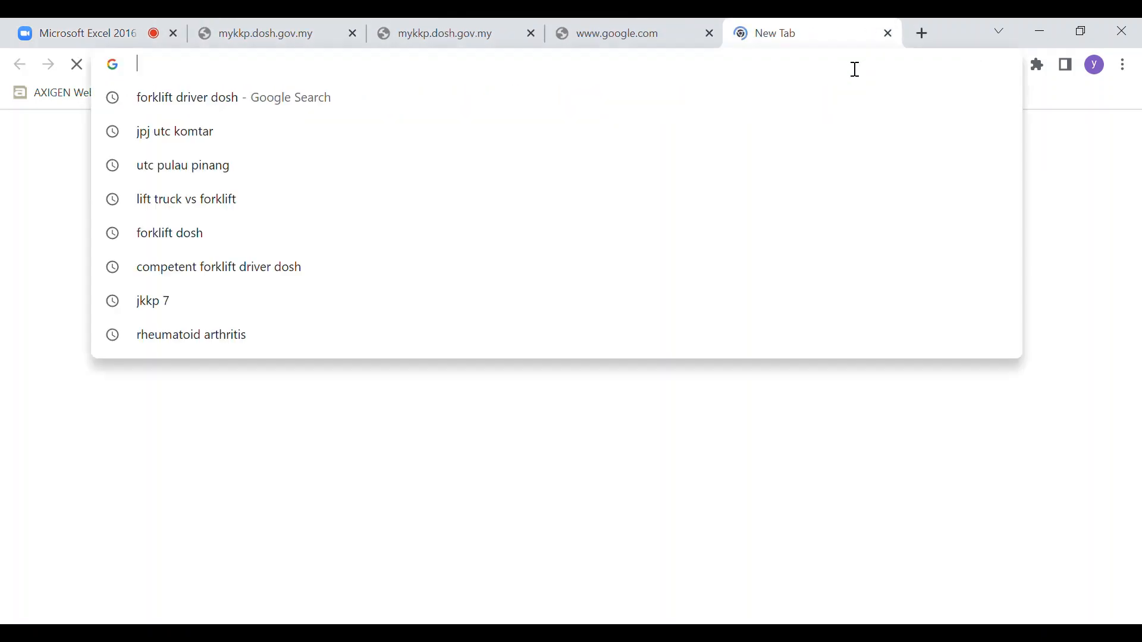
text(semaka)
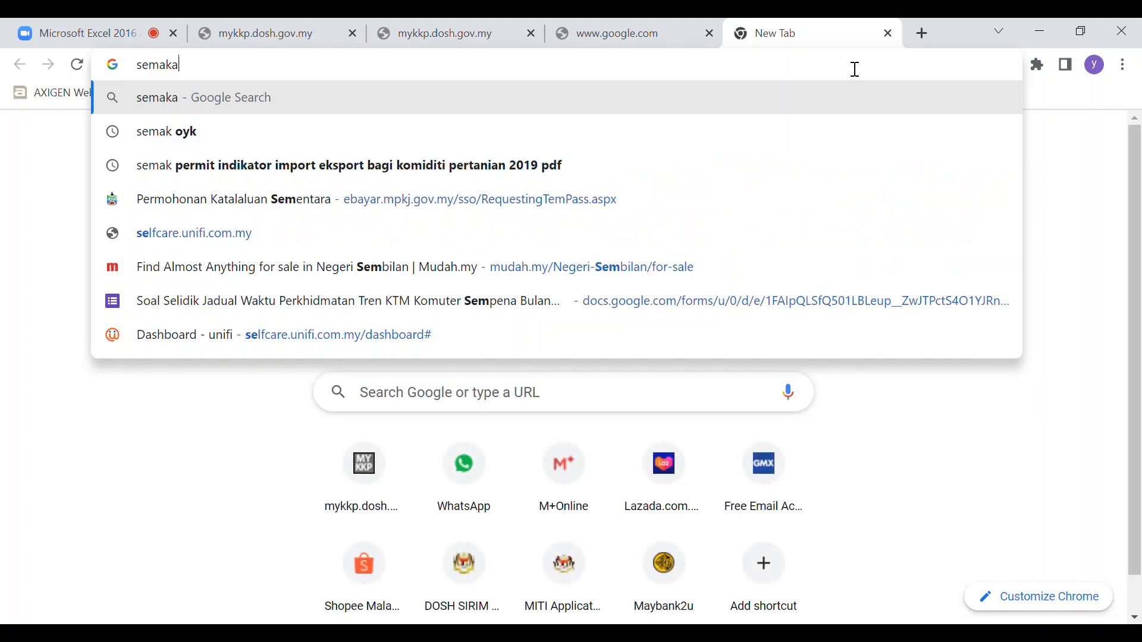
text(n oyk)
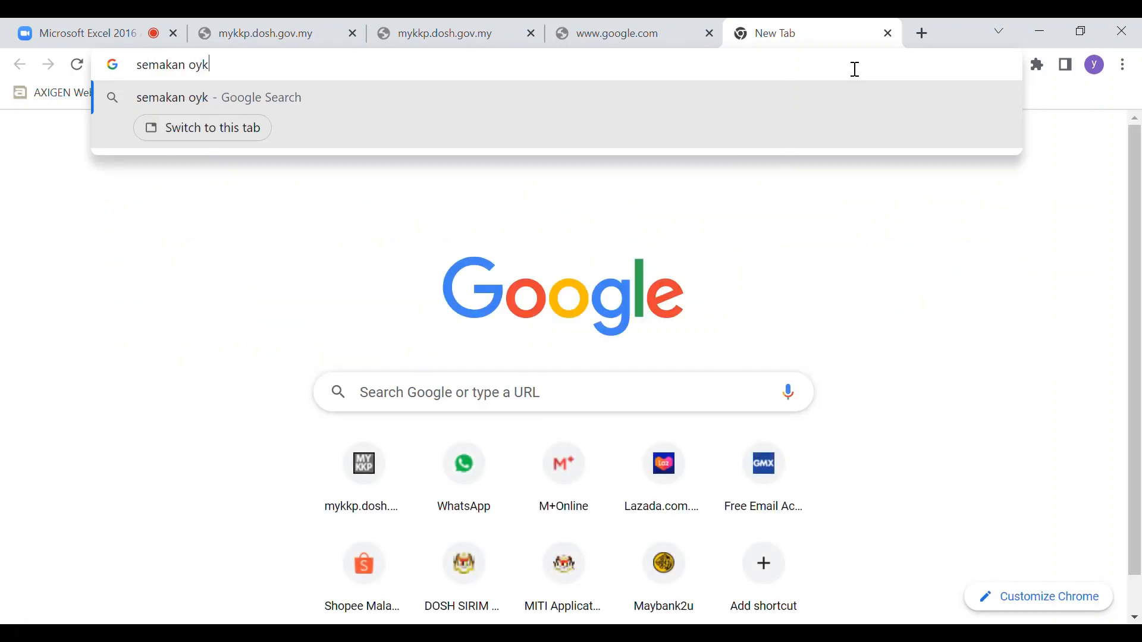
key(Return)
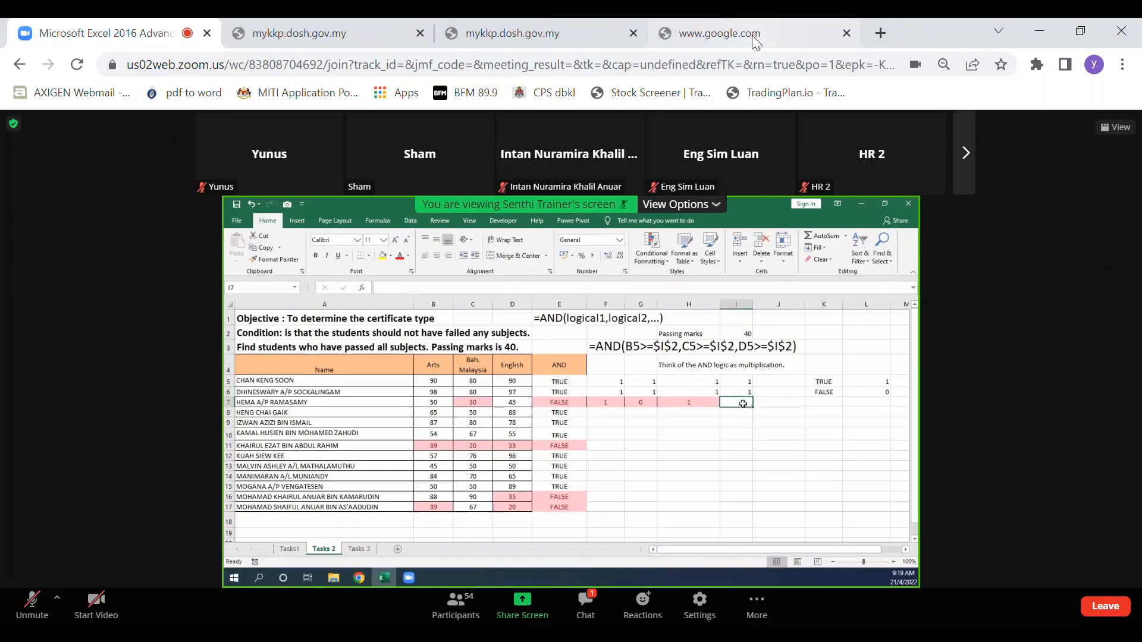
click(889, 33)
click(846, 33)
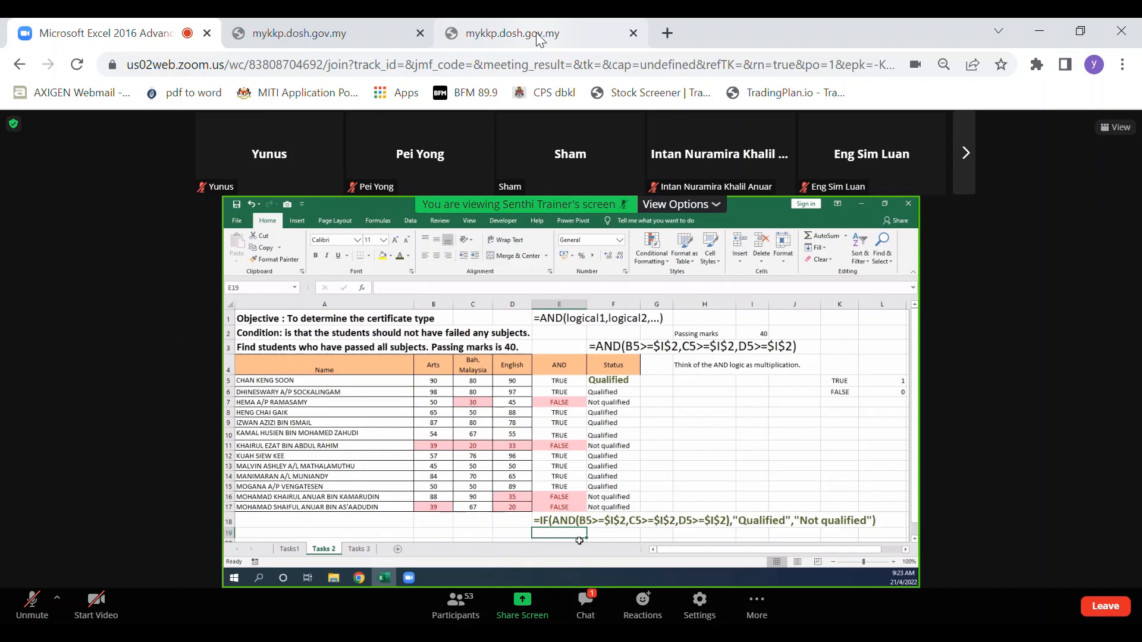
Try to load both mykkp.dosh.gov.my pages again and return to the Zoom meeting.
click(503, 34)
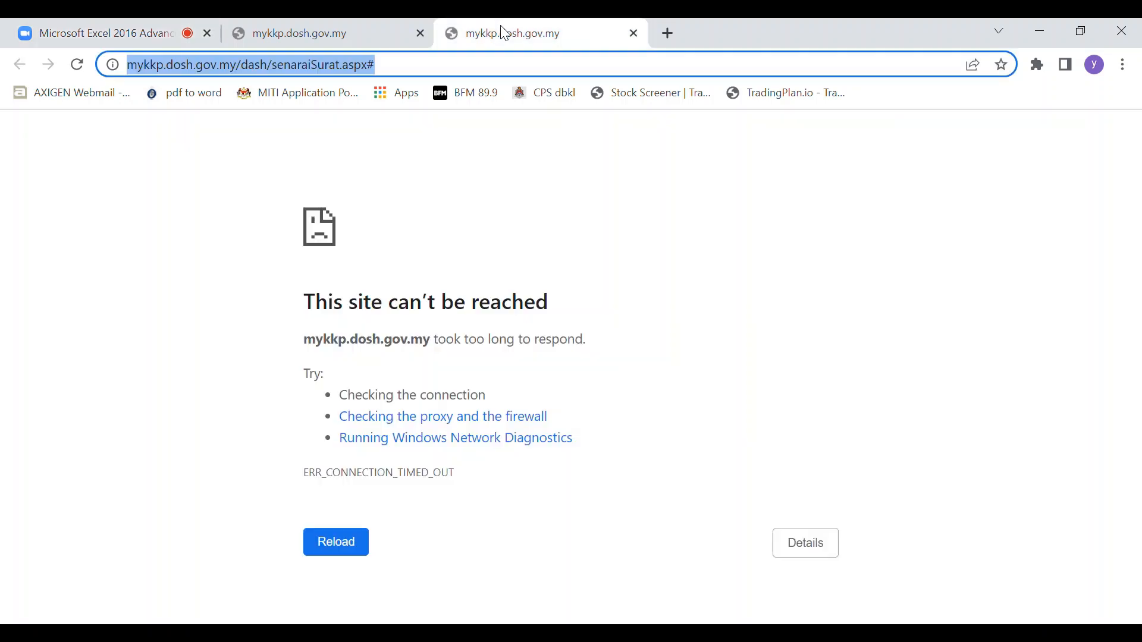
click(451, 76)
key(Return)
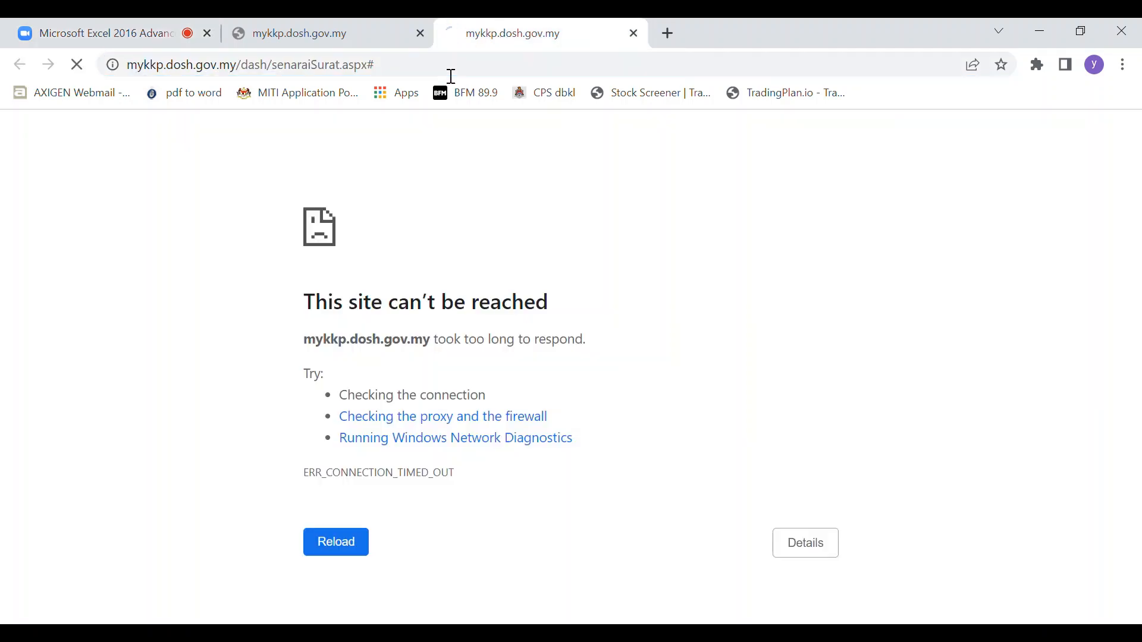
click(361, 33)
click(376, 69)
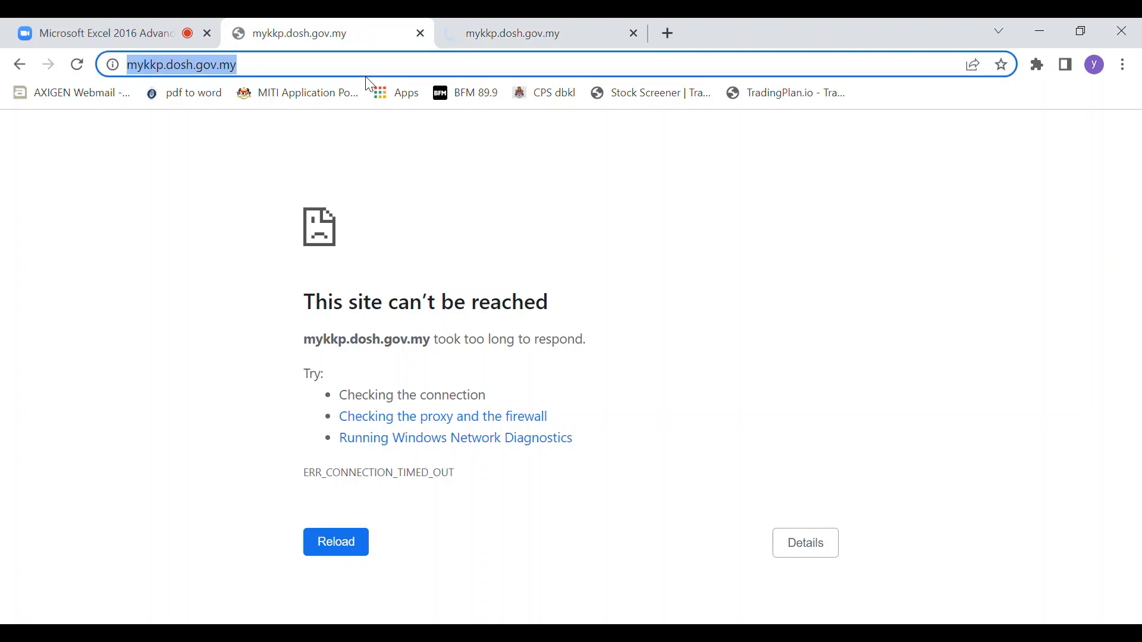
key(Return)
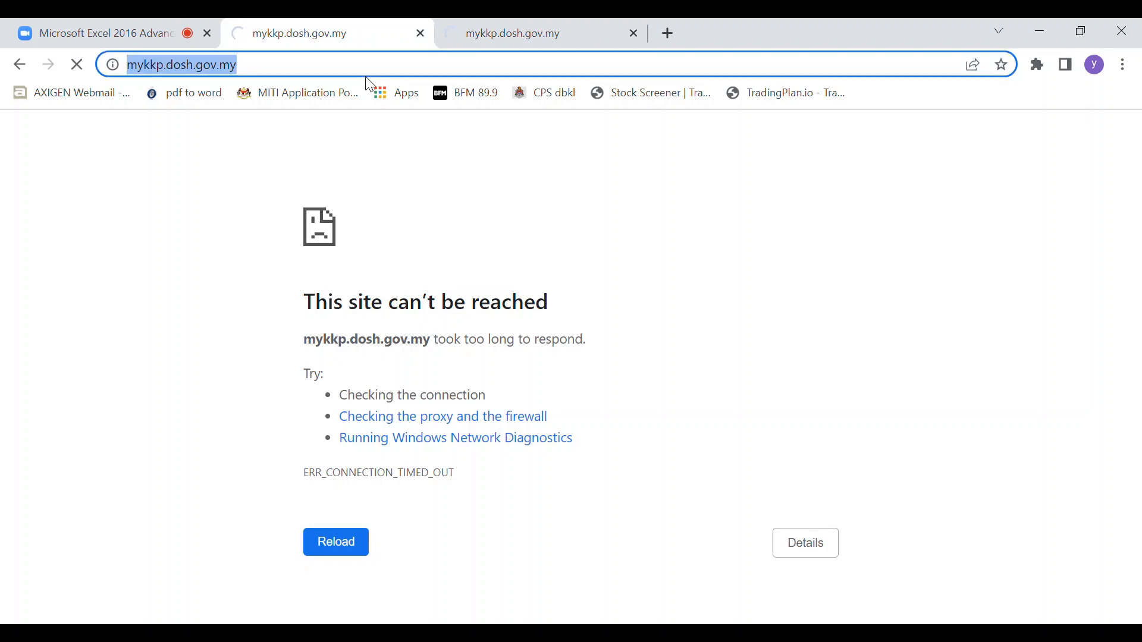
click(60, 32)
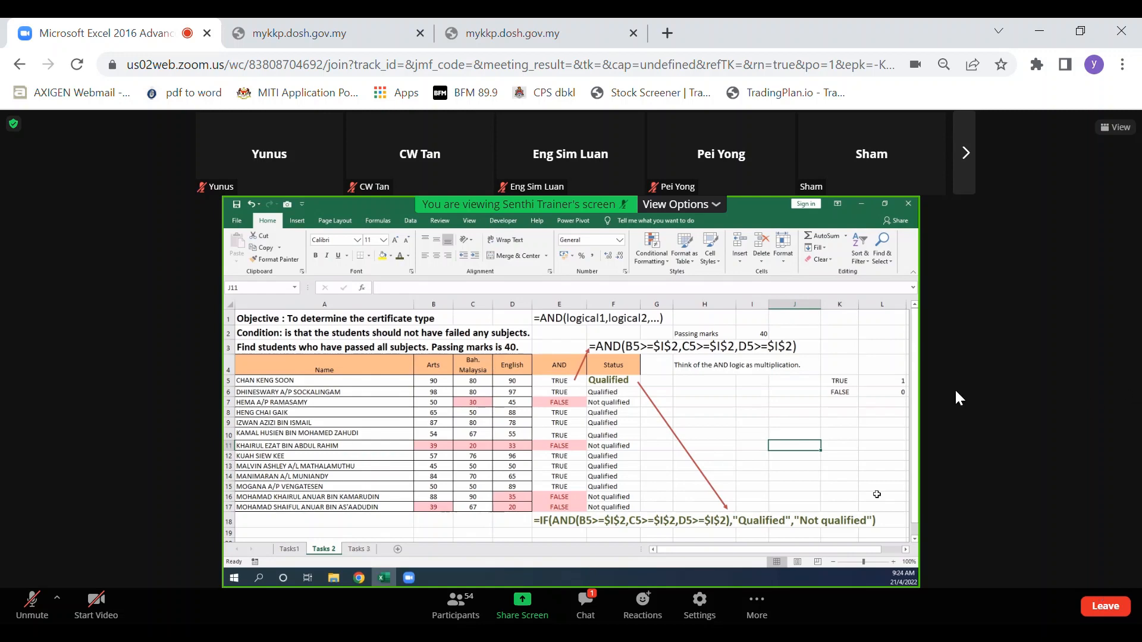
Retry the mykkp.dosh.gov.my home page, close the second mykkp.dosh.gov.my tab and return to the Zoom meeting.
click(361, 41)
key(Return)
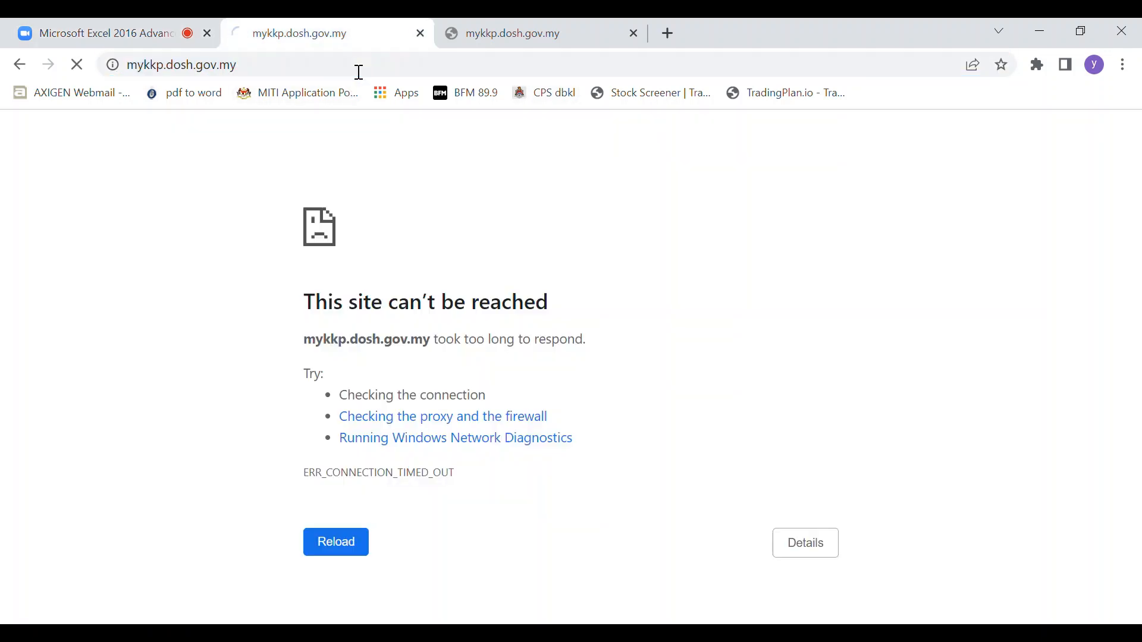
click(633, 33)
click(138, 41)
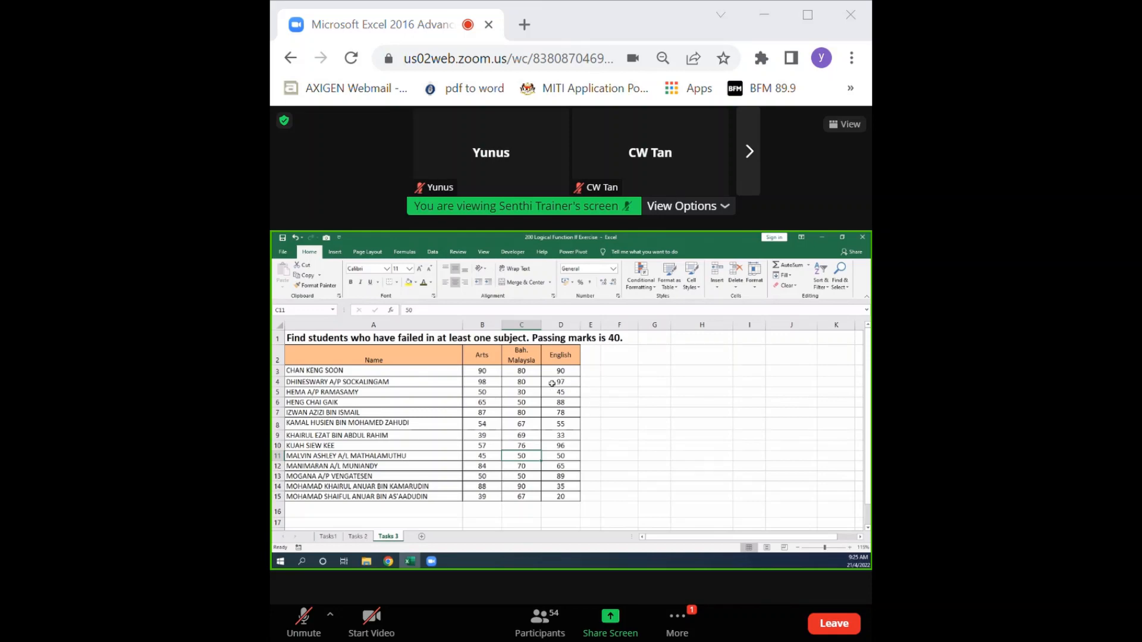
Enter the label "Passing marks" in cell H2 of the Tasks 3 sheet.
click(696, 357)
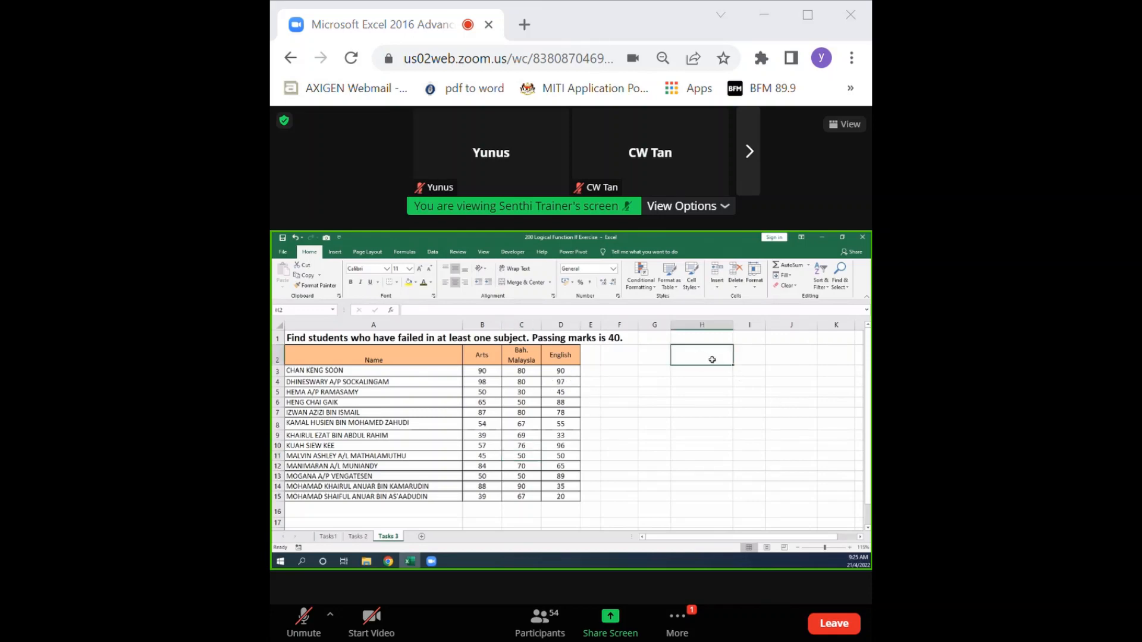
text(Passing marks)
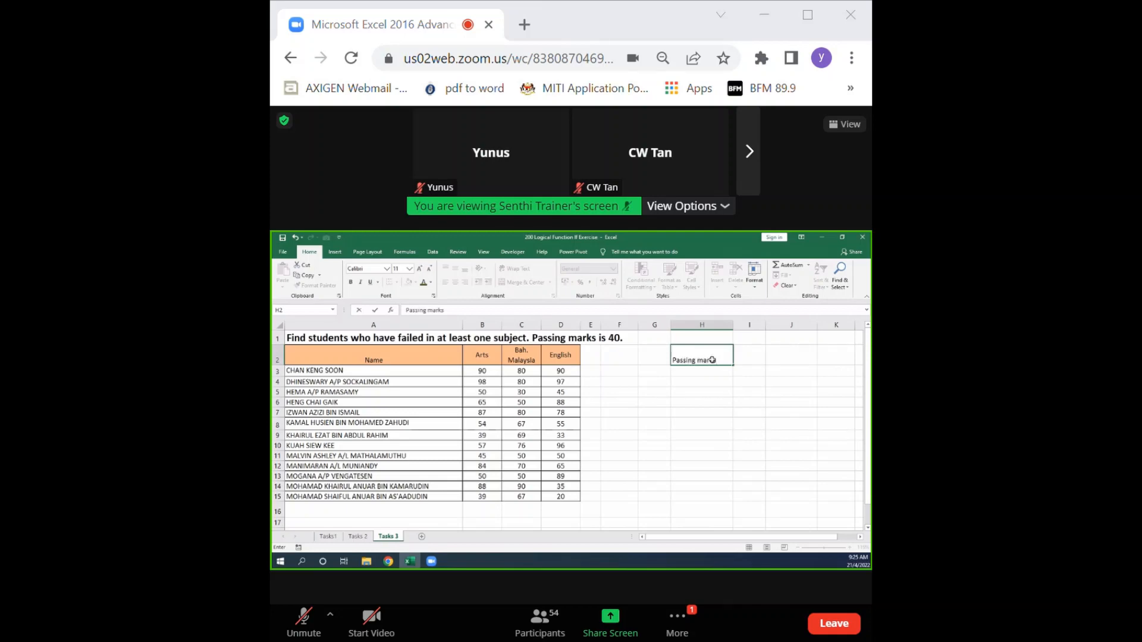
click(746, 414)
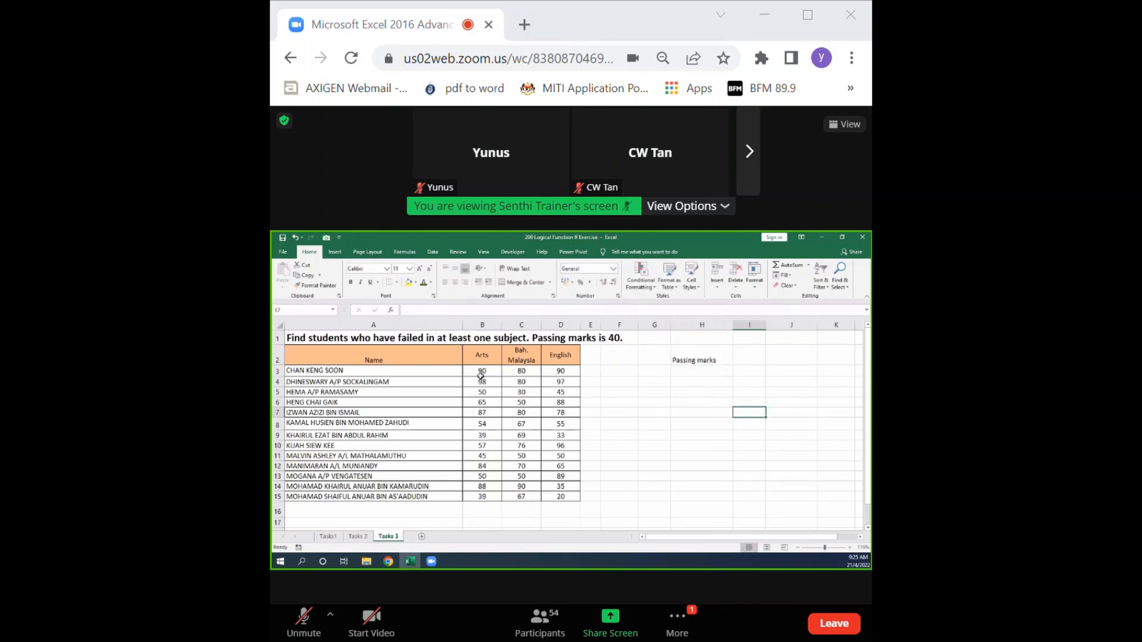
Apply a Less Than 40 conditional formatting rule to the marks in B3:D15, using Light Red Fill with Dark Red Text.
drag(481, 376, 560, 499)
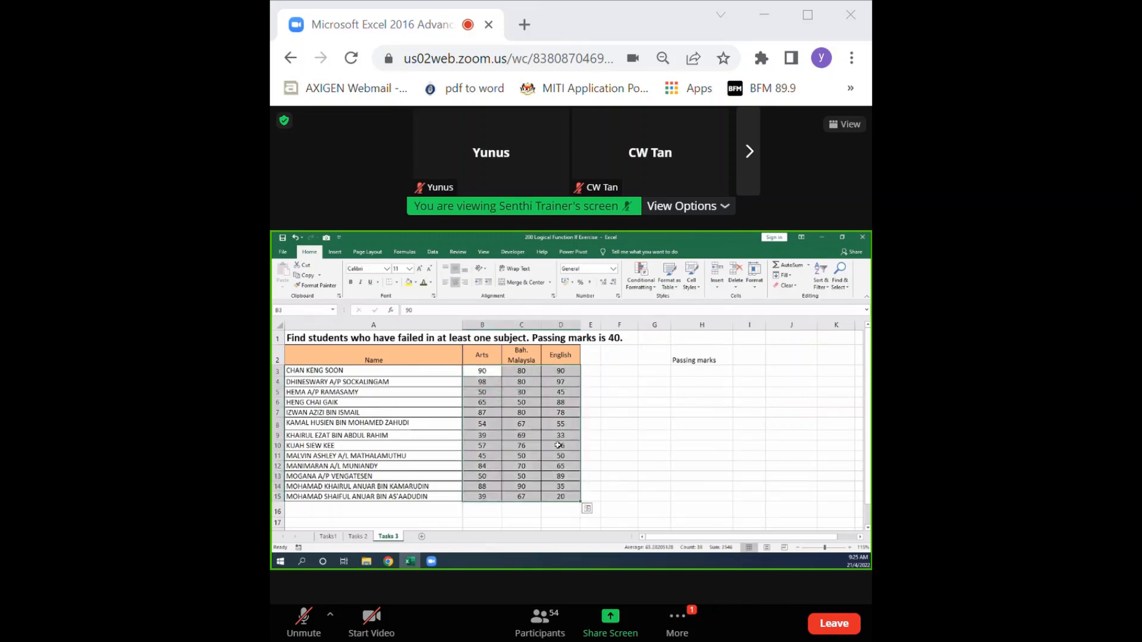
click(646, 284)
mouse_move(660, 301)
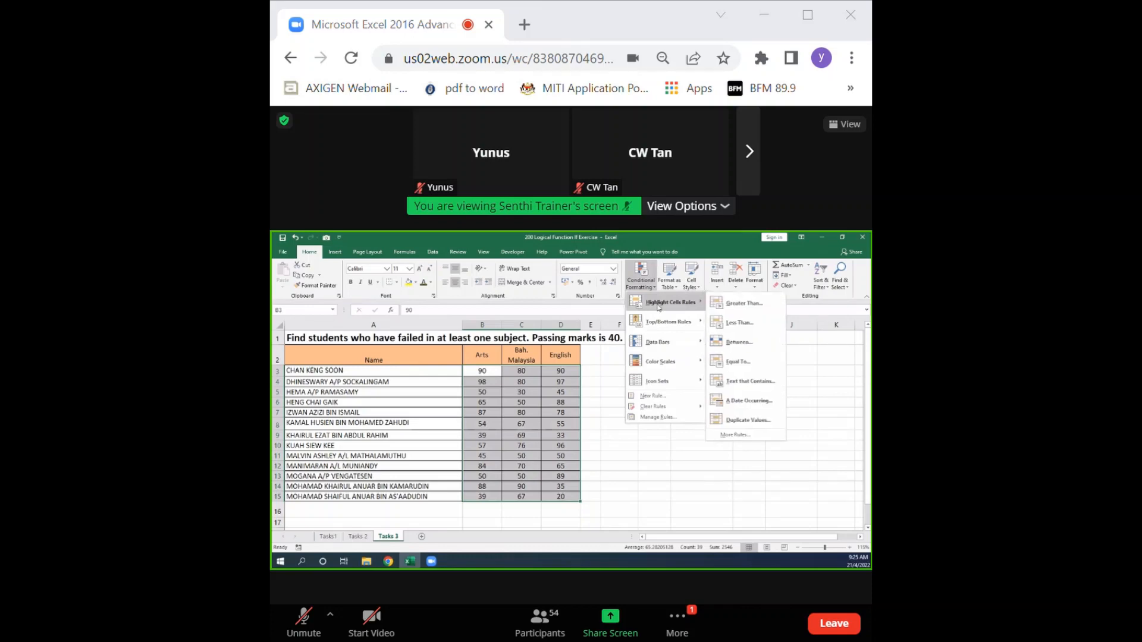
click(719, 321)
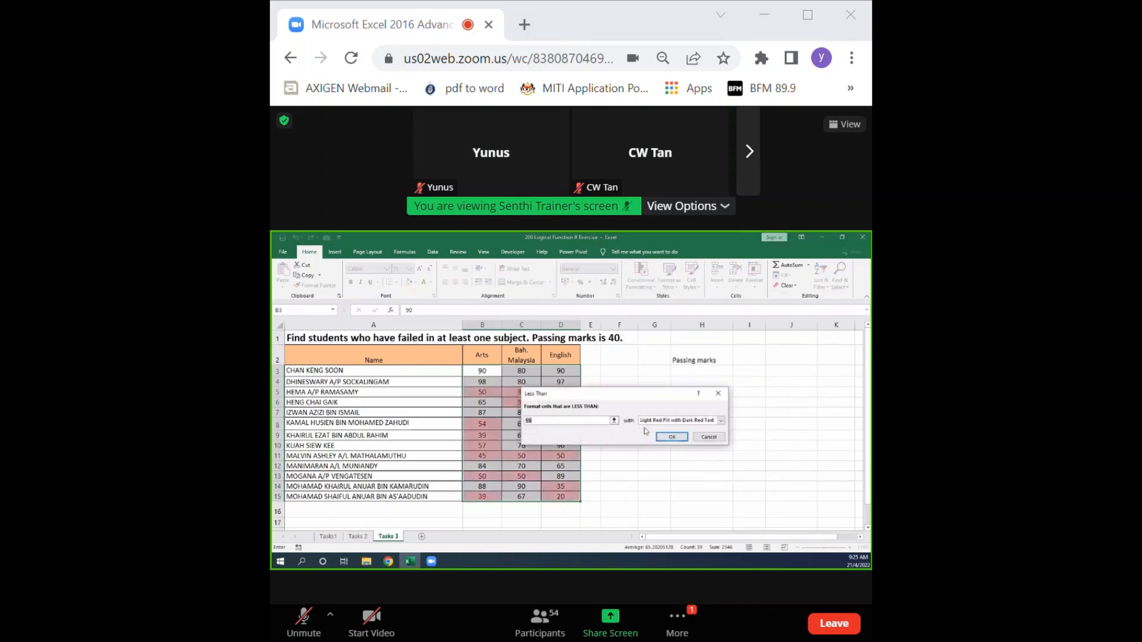
text(40)
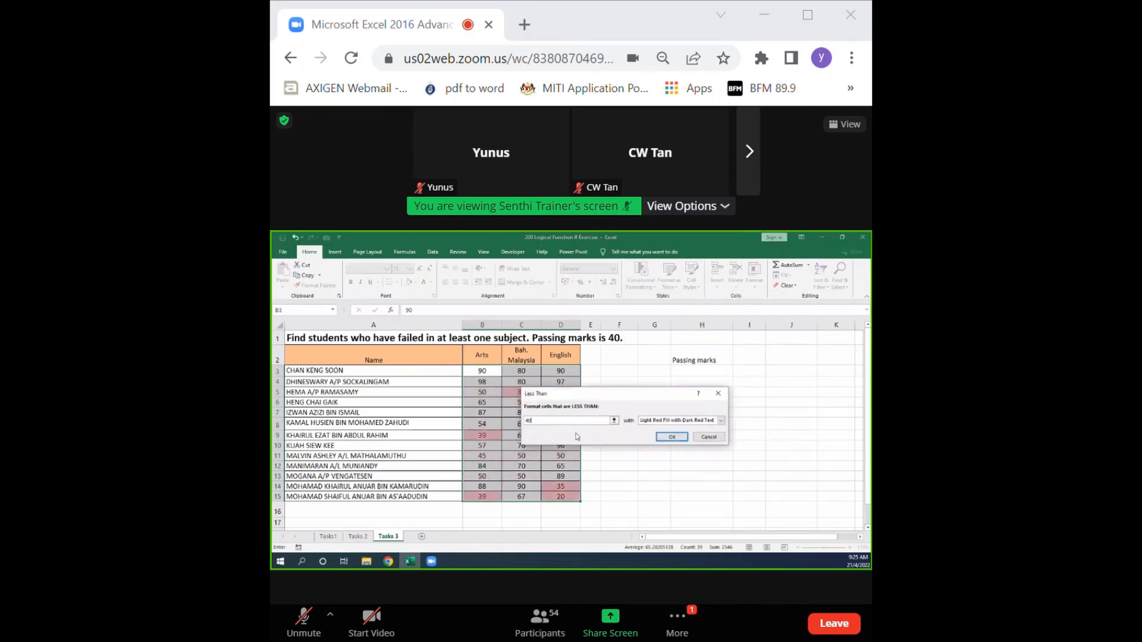
click(665, 439)
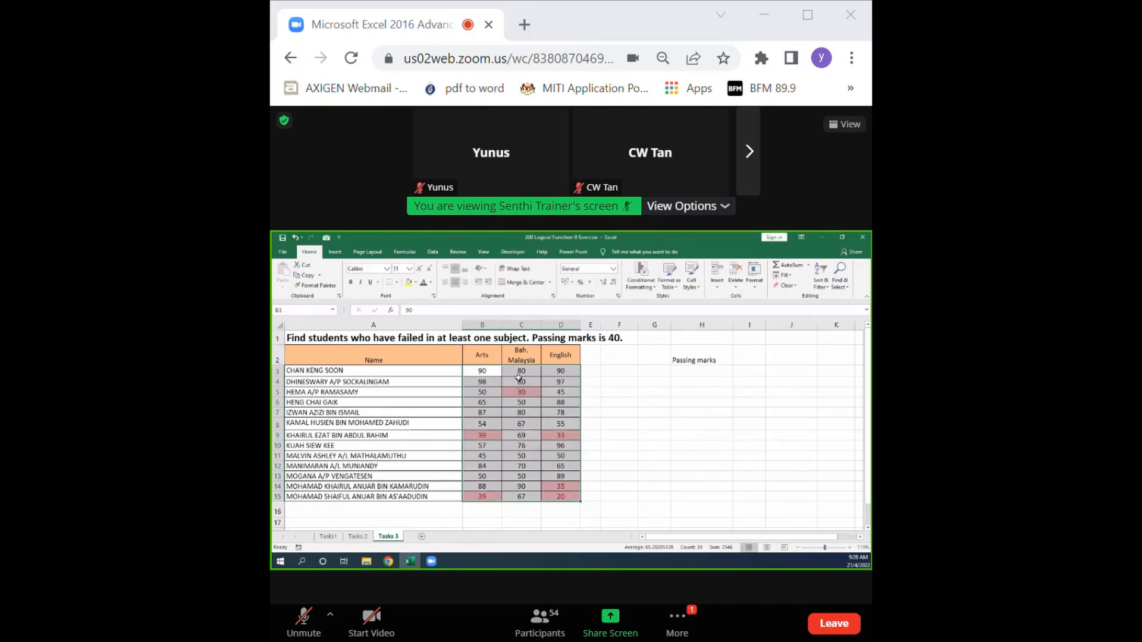
Examine the highlighted failing marks and the rows of the students they belong to.
click(521, 399)
click(556, 435)
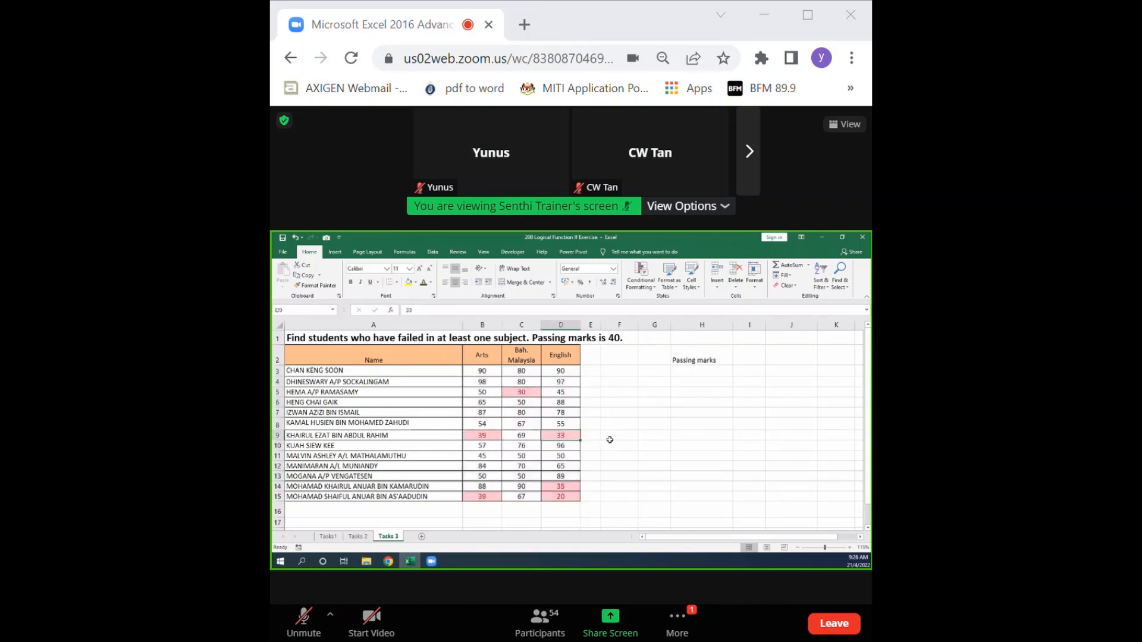
click(609, 395)
click(614, 437)
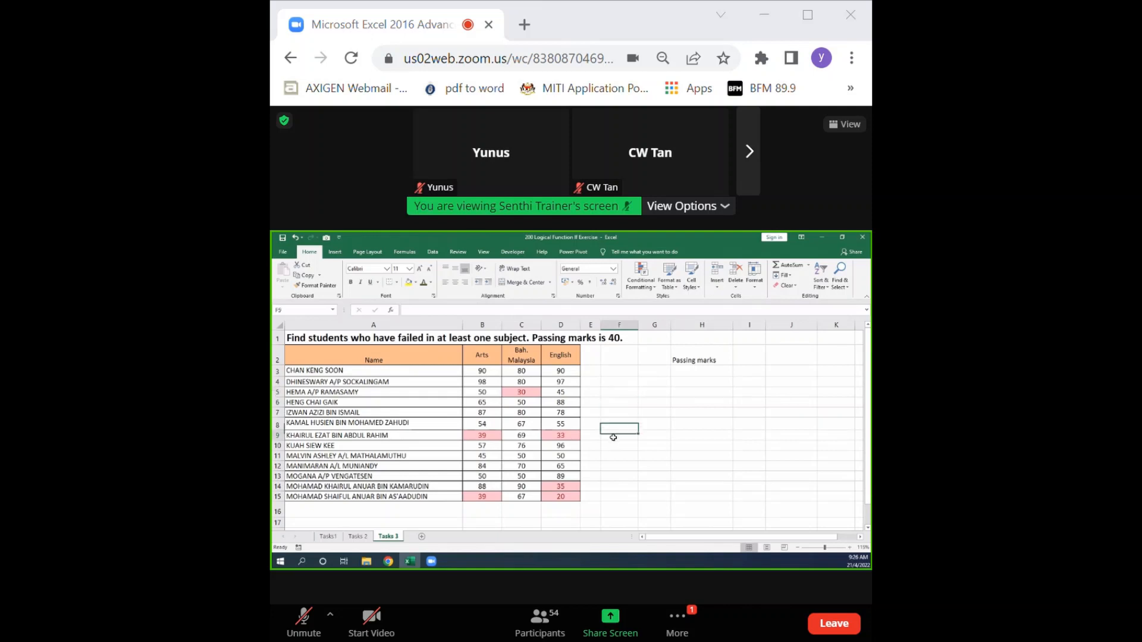
click(612, 485)
click(612, 494)
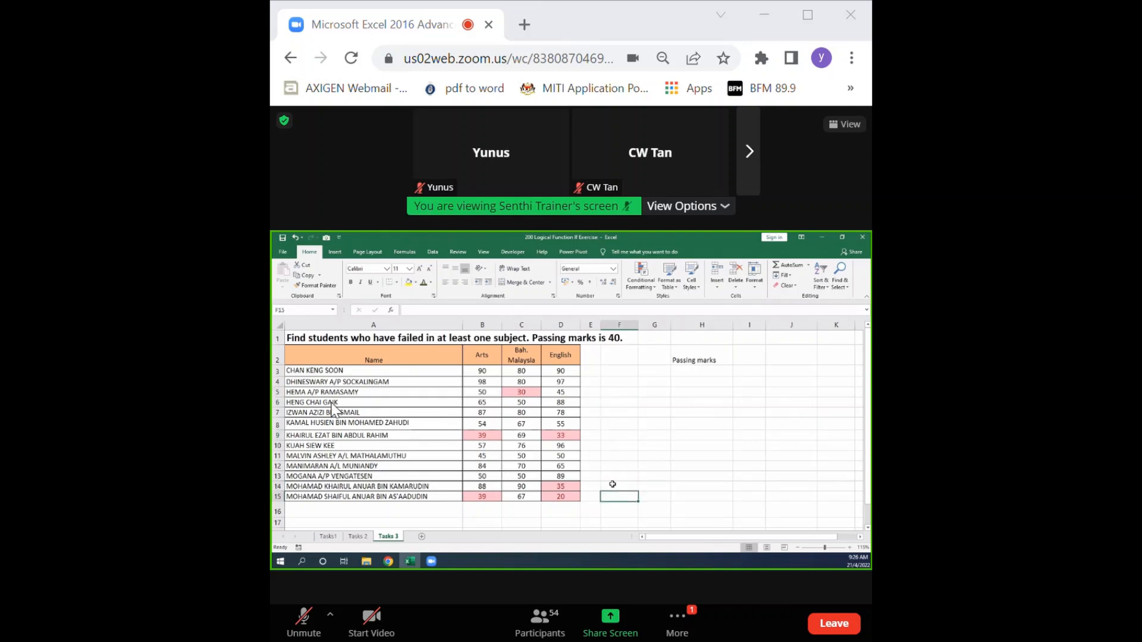
Enter the column heading "OR Logic" in cell F2.
click(618, 362)
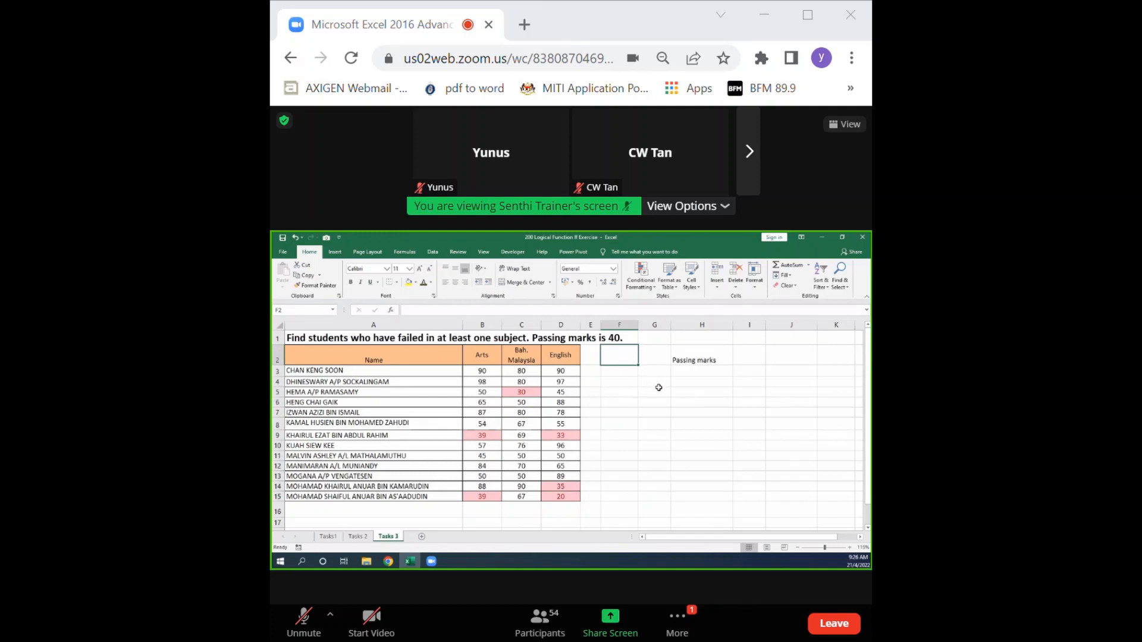
text(ogic)
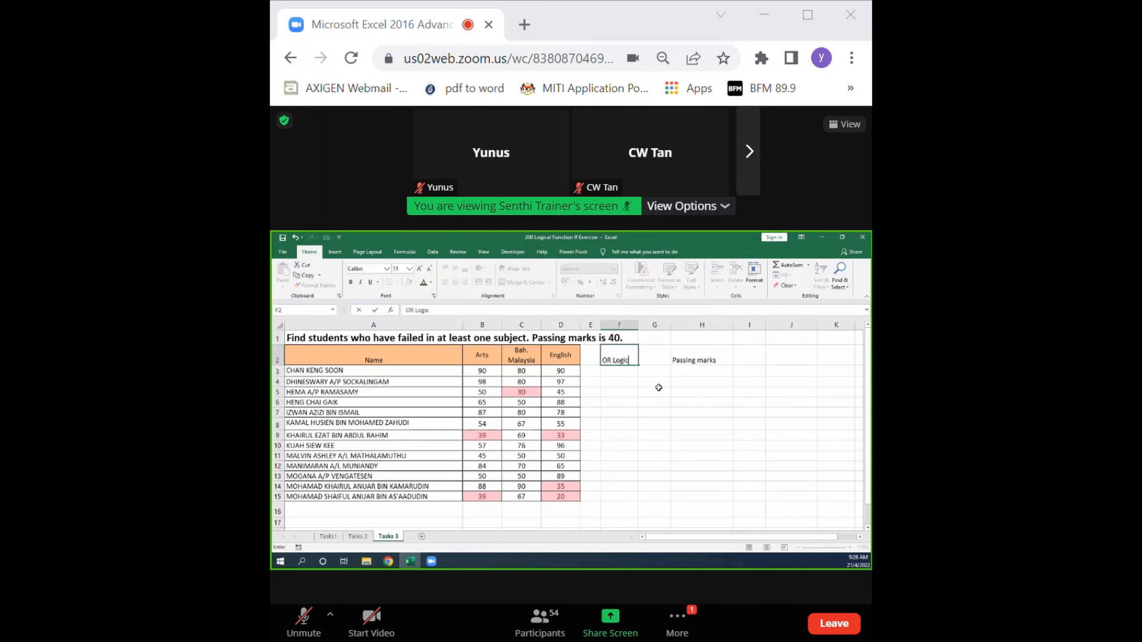
click(658, 422)
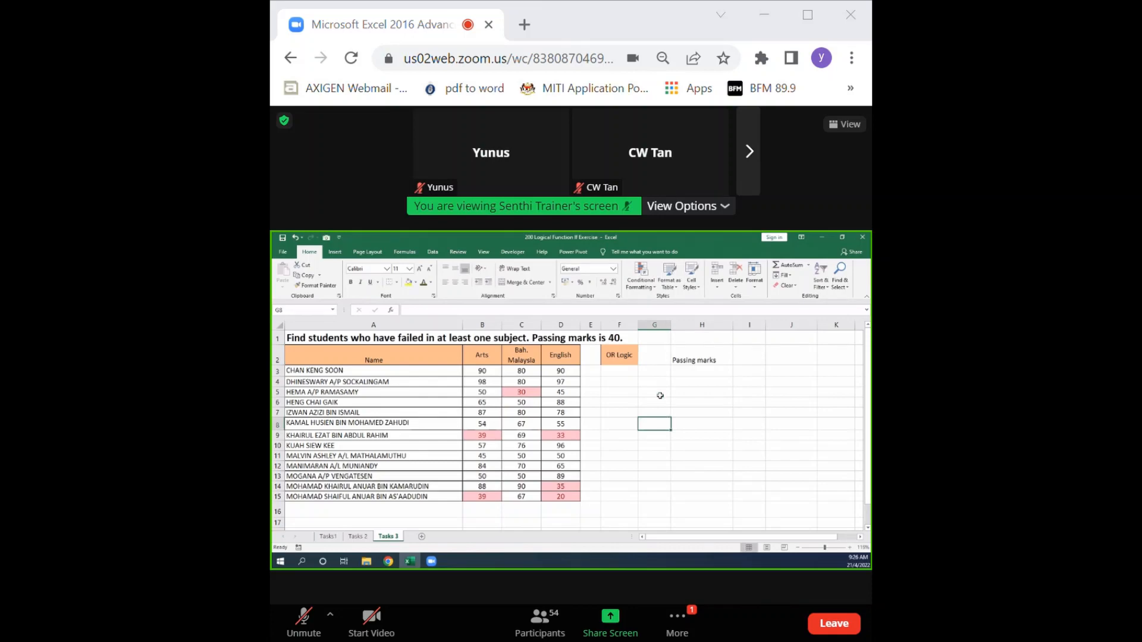
Enter the OR function syntax =OR(logical1,logical2,...) as plain text in cell G1.
click(660, 344)
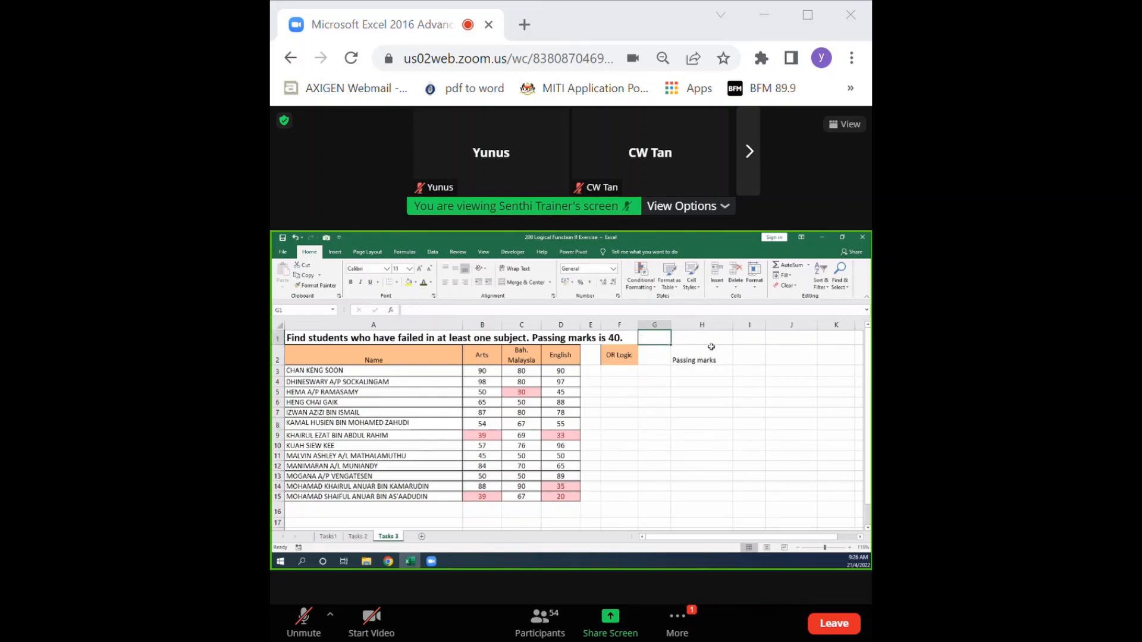
text(=)
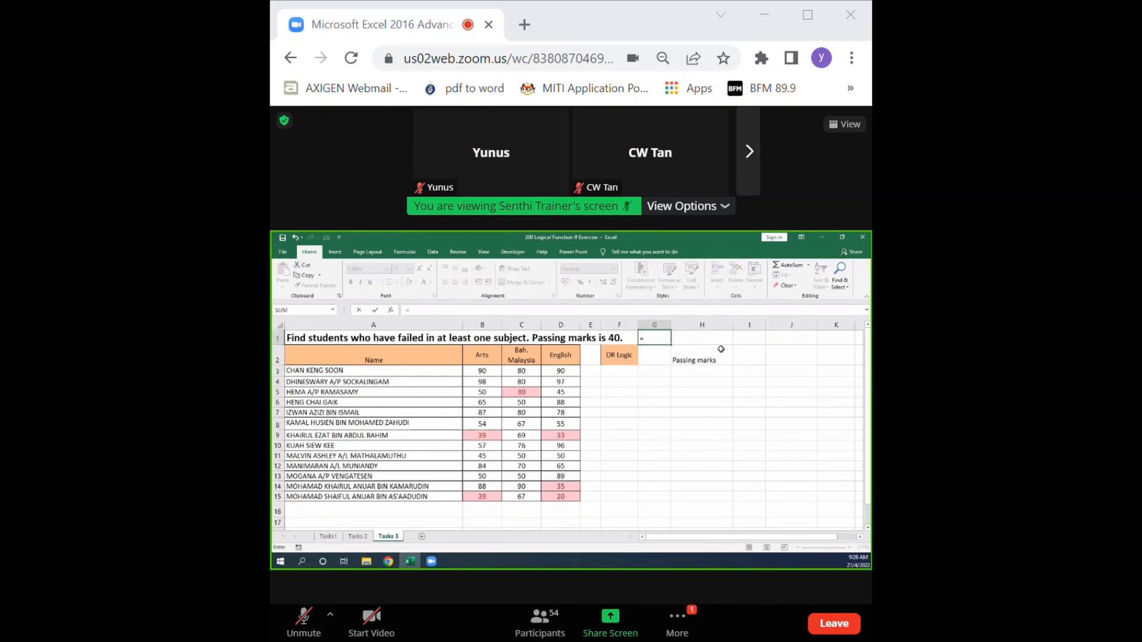
text(or)
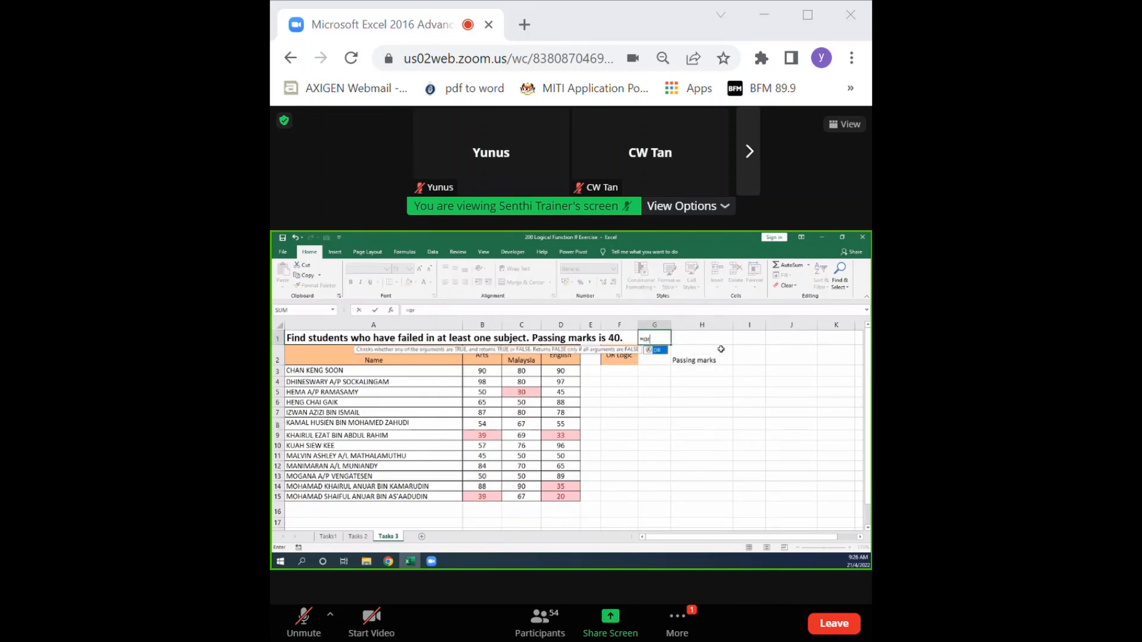
double_click(662, 352)
click(666, 351)
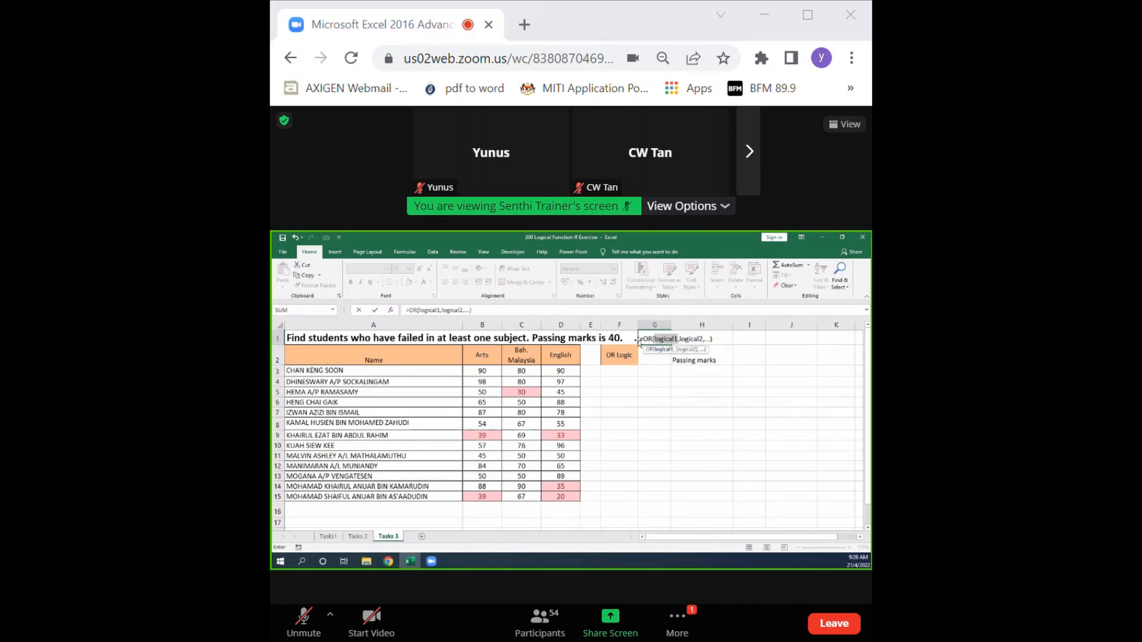
click(641, 339)
text(')
key(Return)
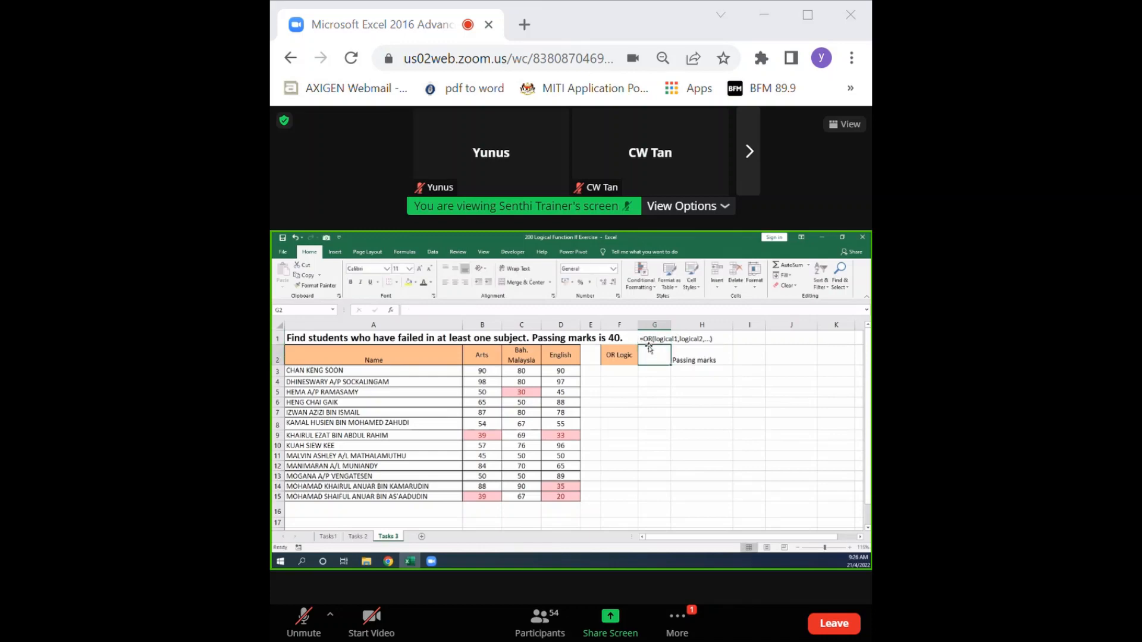
Enlarge the font of the OR syntax text in cell G1 by three size increments.
click(649, 339)
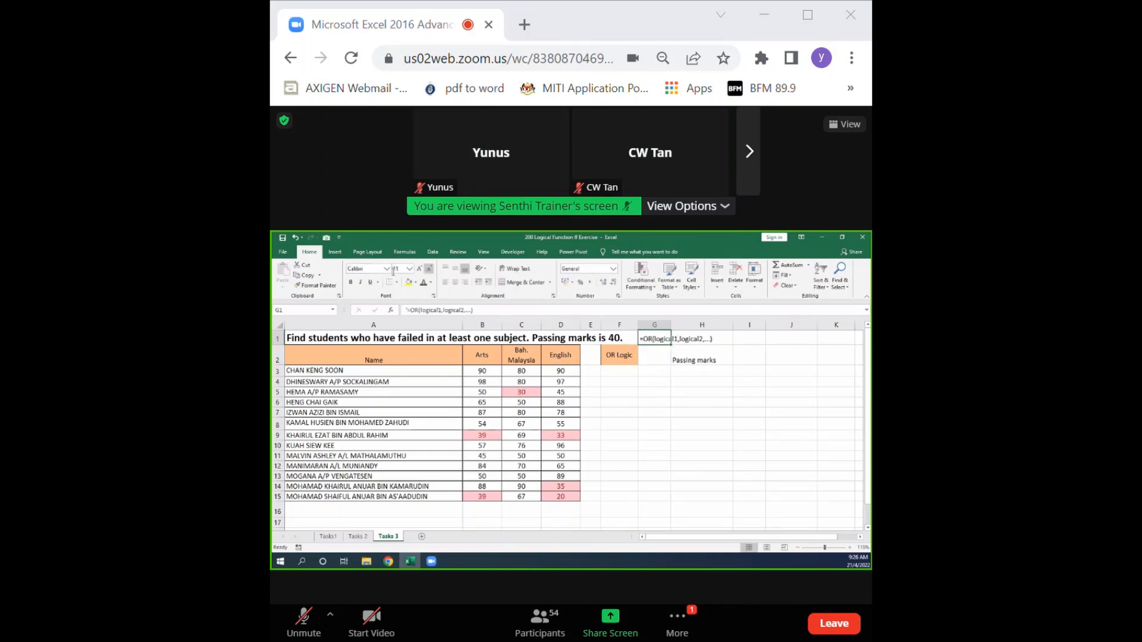
triple_click(420, 269)
click(642, 486)
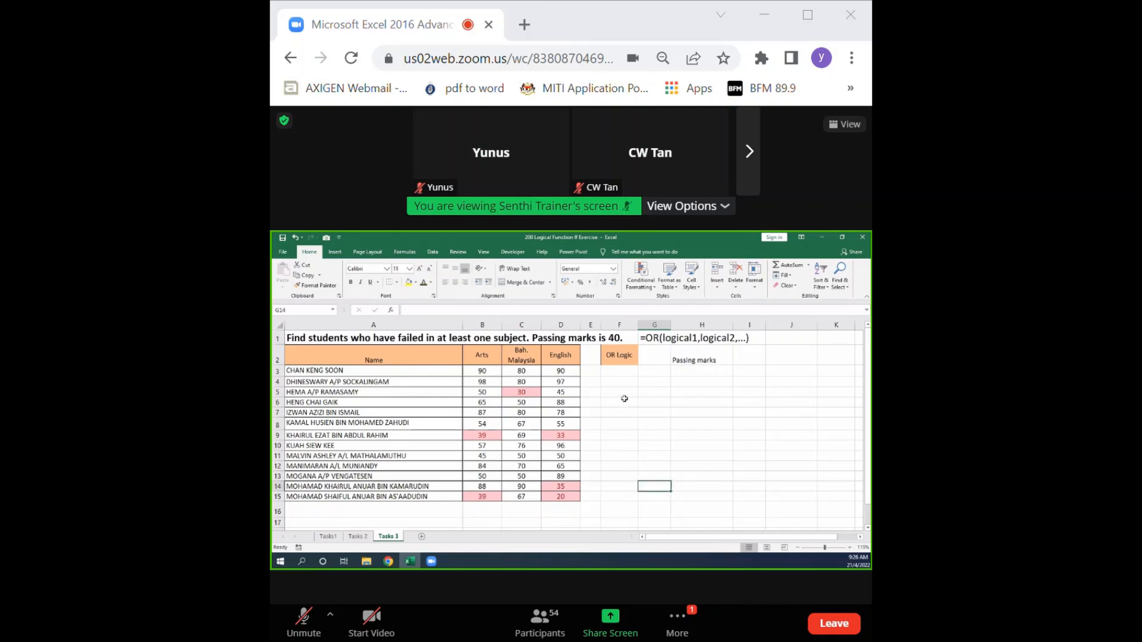
Enter the passing mark 40 in cell I2, beside the "Passing marks" label.
click(620, 376)
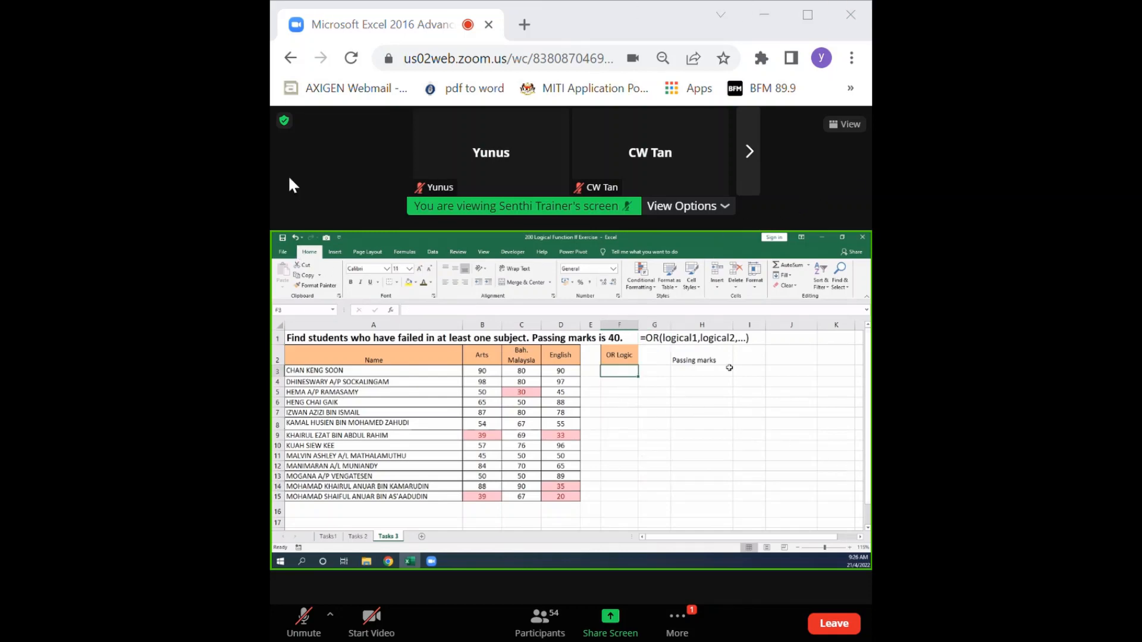
click(746, 359)
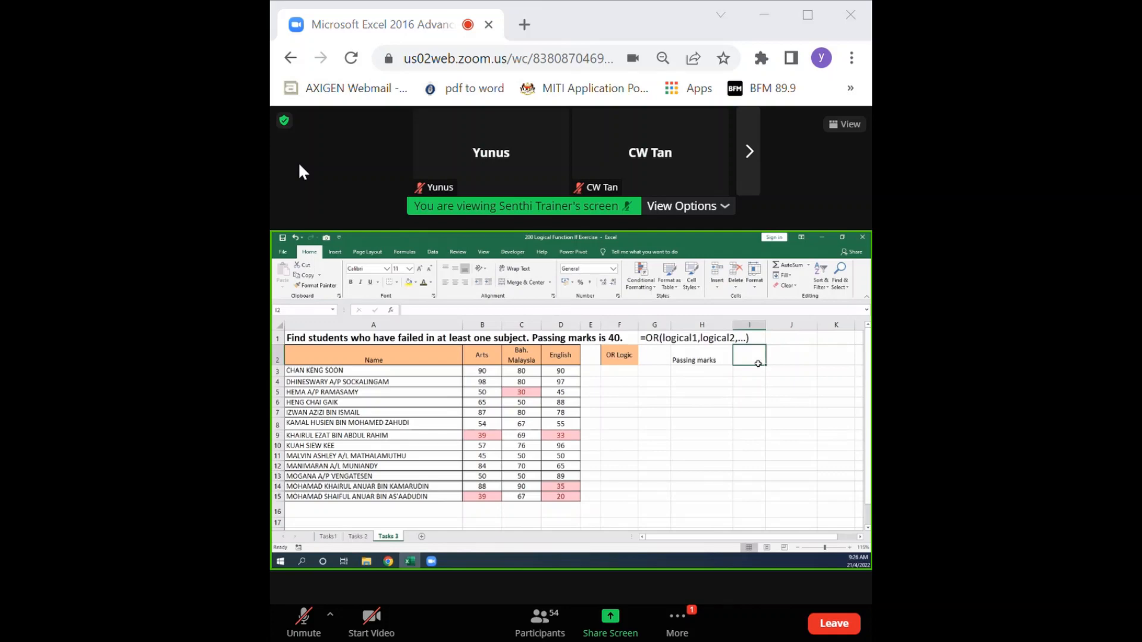
text(40)
click(770, 412)
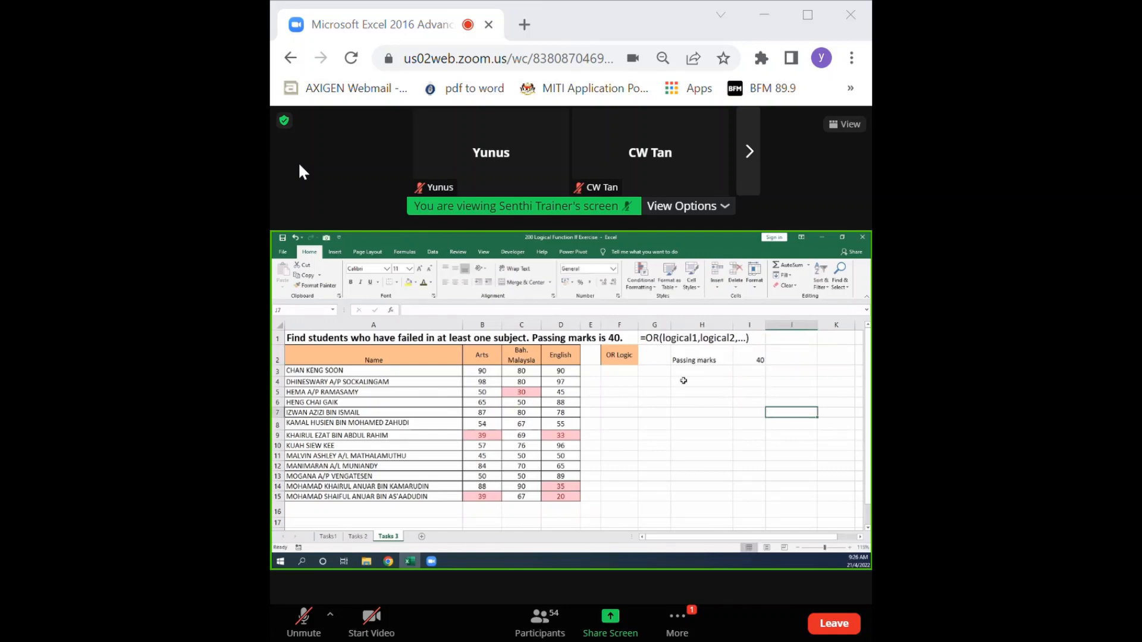
Start an OR formula in cell F3 with the Arts condition B3<$I$2, using an absolute reference to the passing mark.
click(614, 372)
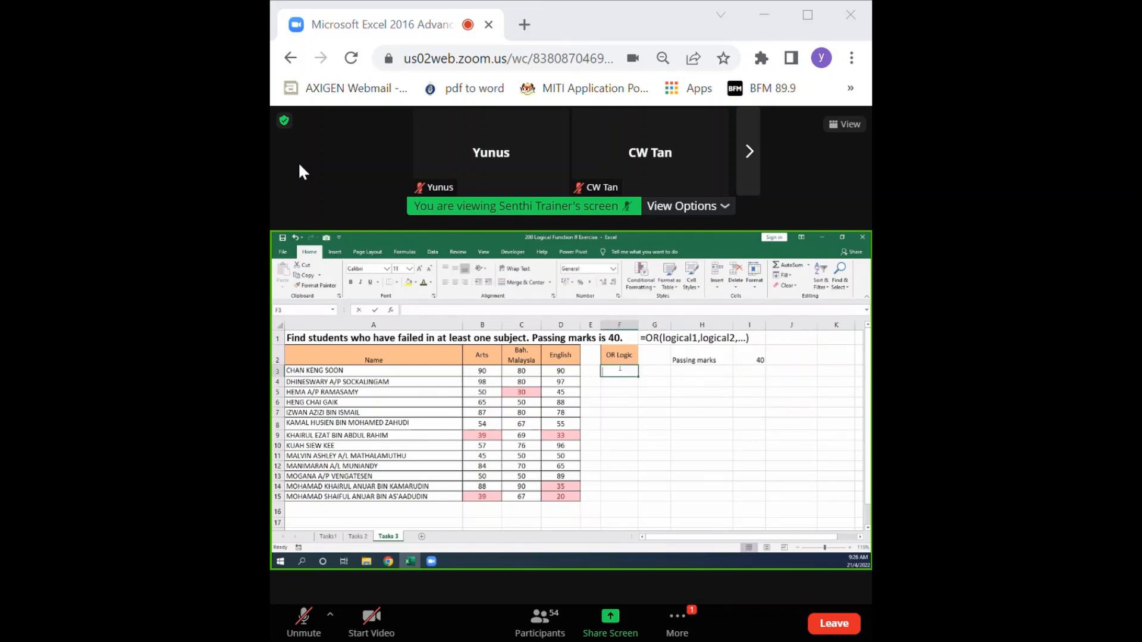
text(=OR)
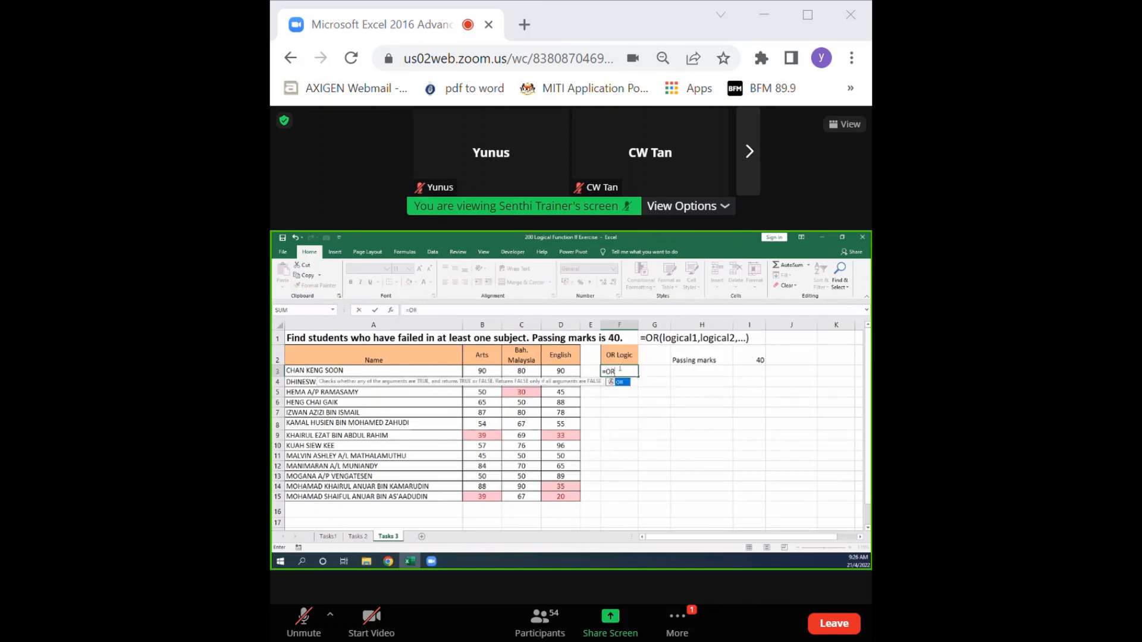
text(()
click(481, 370)
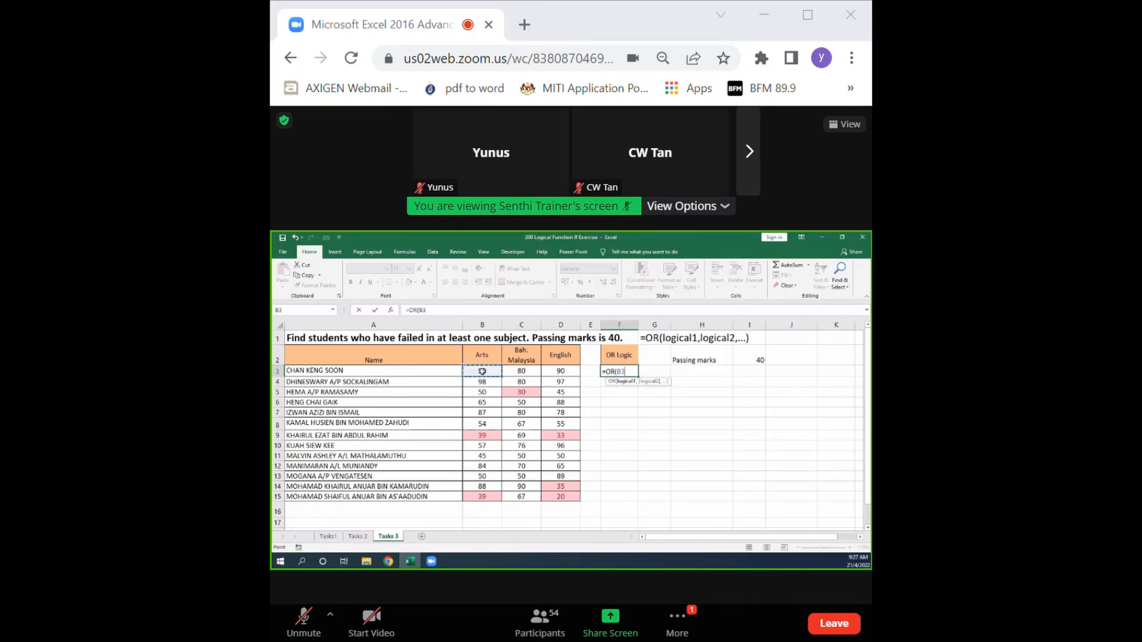
text(<)
click(760, 357)
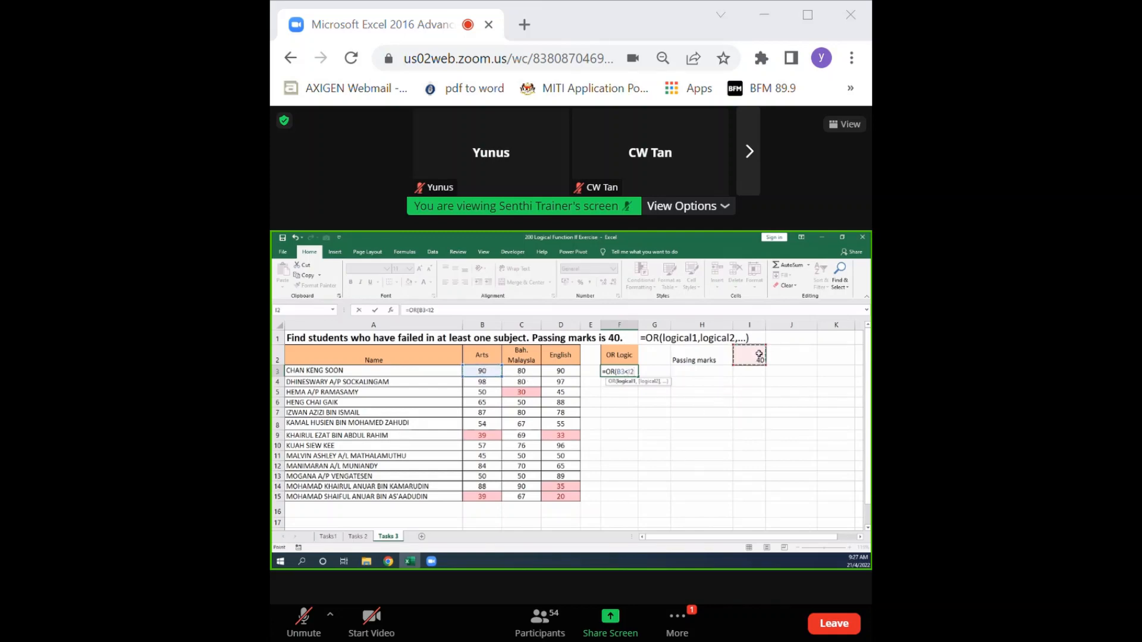
key(F4)
text(,)
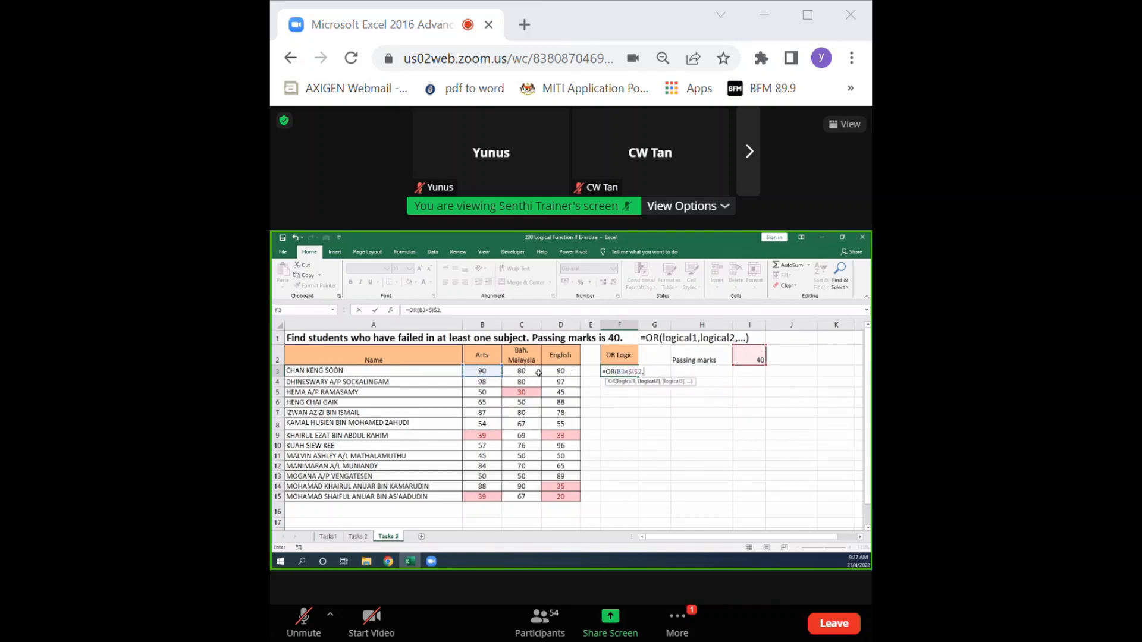
Add the conditions C3<$I$2 and D3<$I$2 to the OR formula in F3 and complete it.
click(531, 371)
text(<)
click(759, 356)
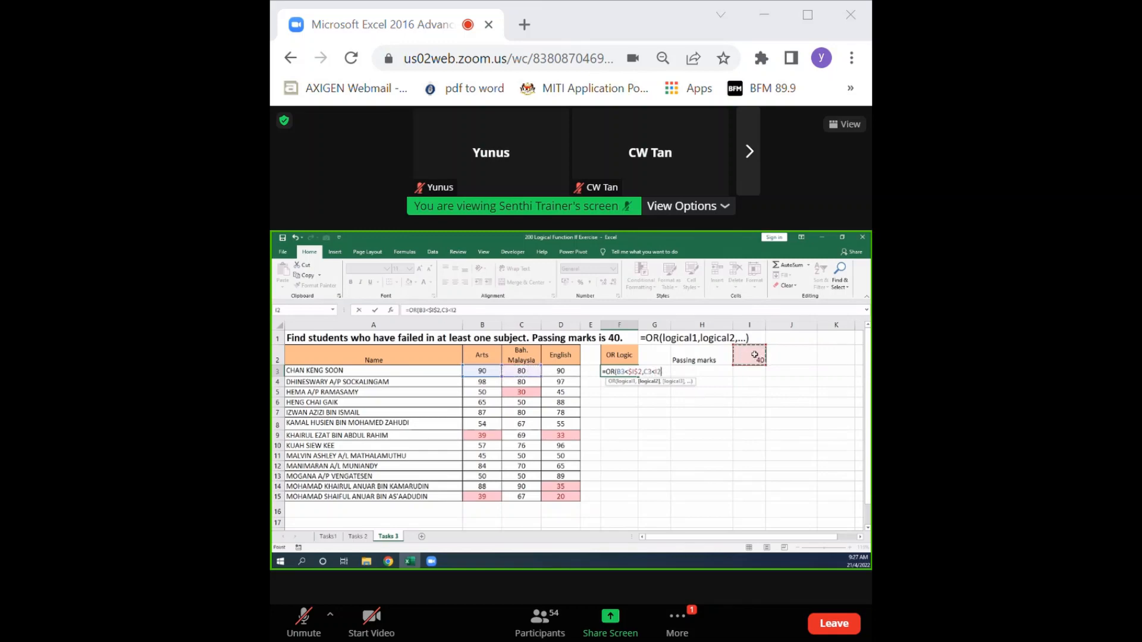
key(F4)
text(,)
click(562, 371)
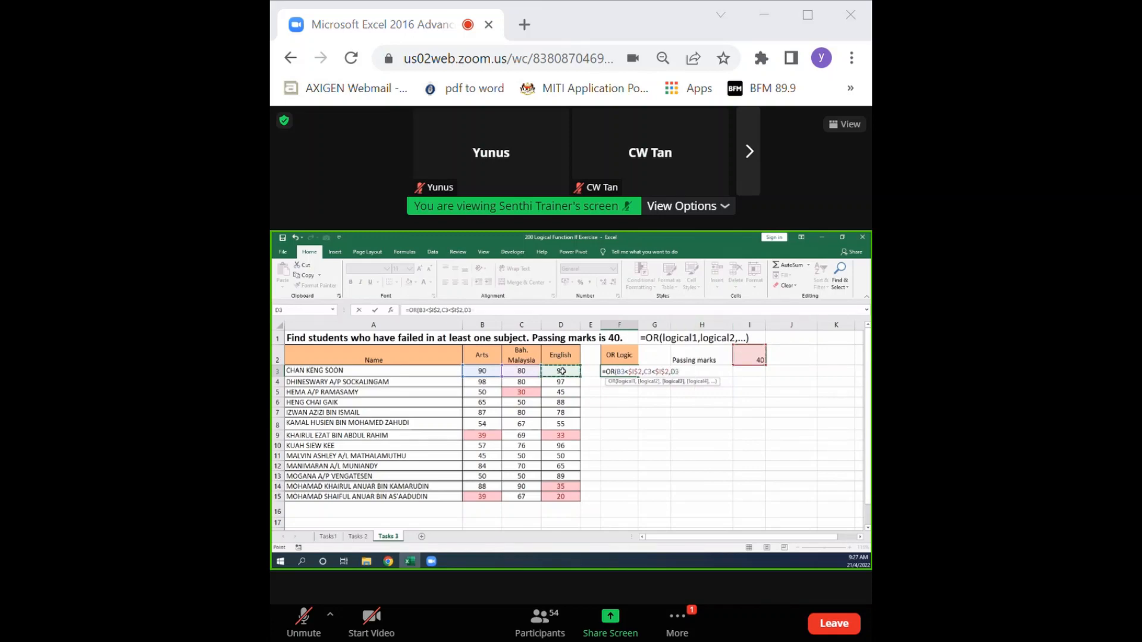
text(<)
click(750, 355)
key(F4)
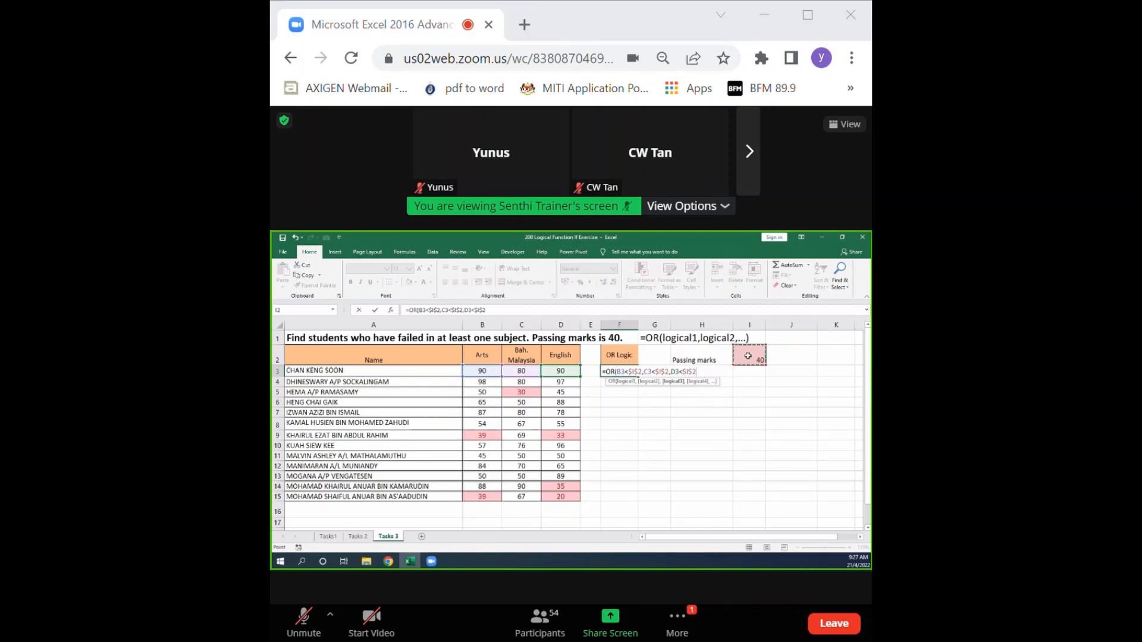
text())
key(Return)
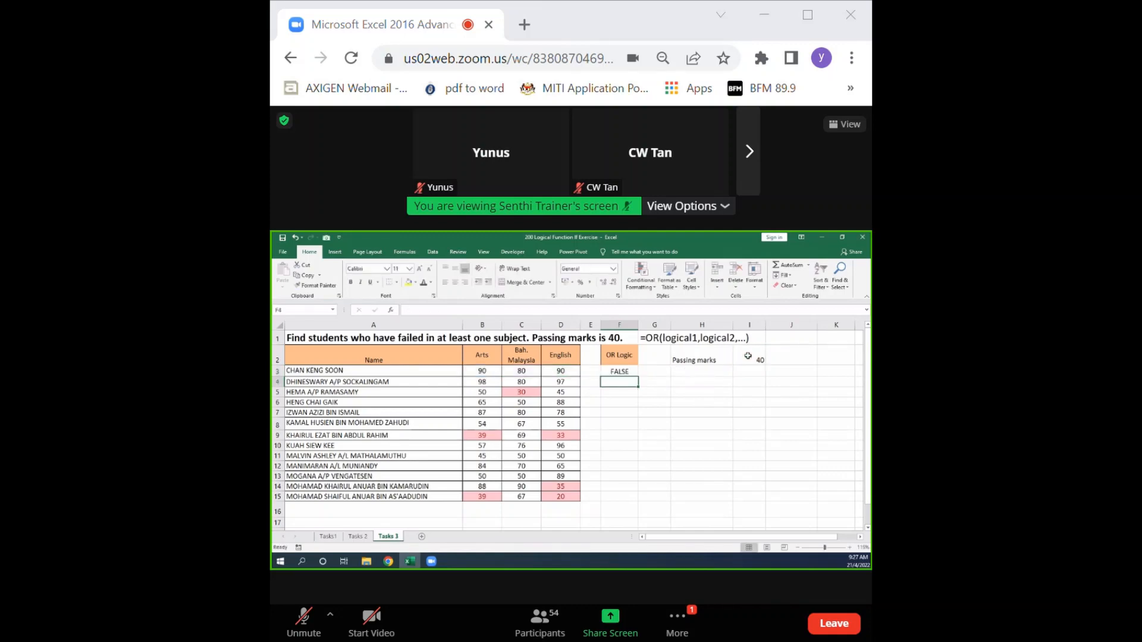
Fill the OR formula from F3 down to F15 and check the results for the students with failing marks.
click(628, 374)
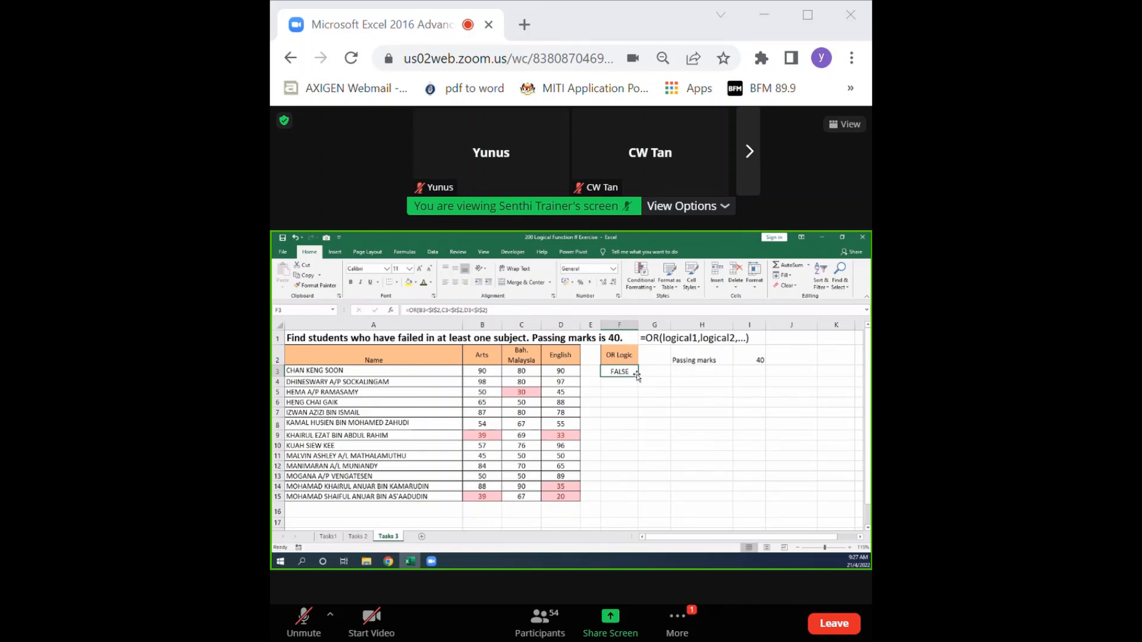
drag(638, 376, 640, 498)
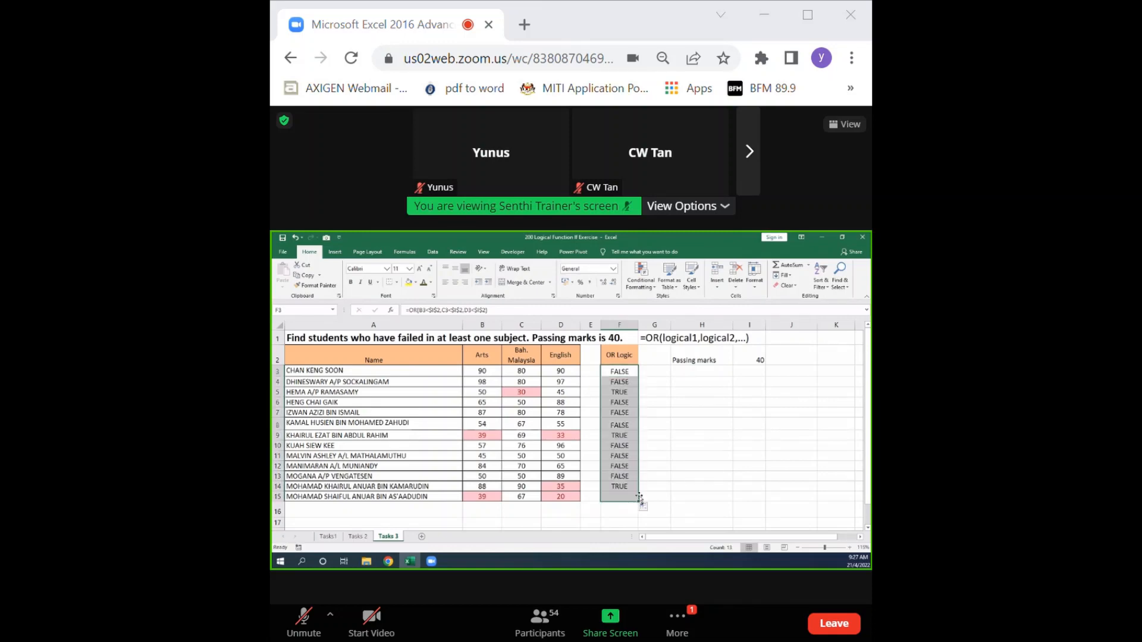
click(619, 393)
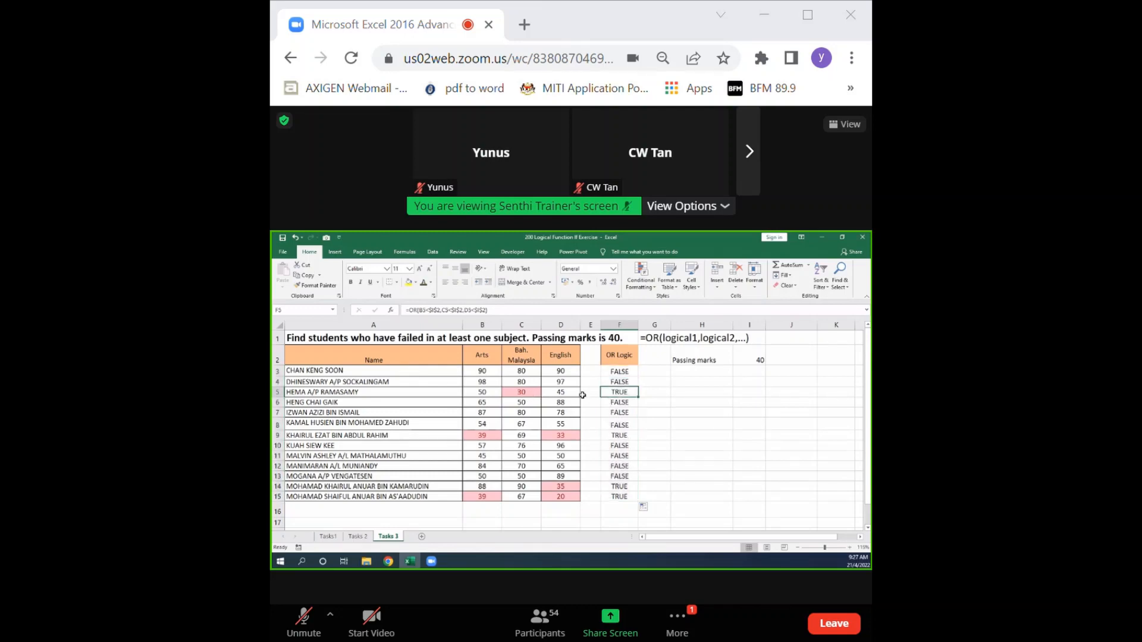
click(618, 436)
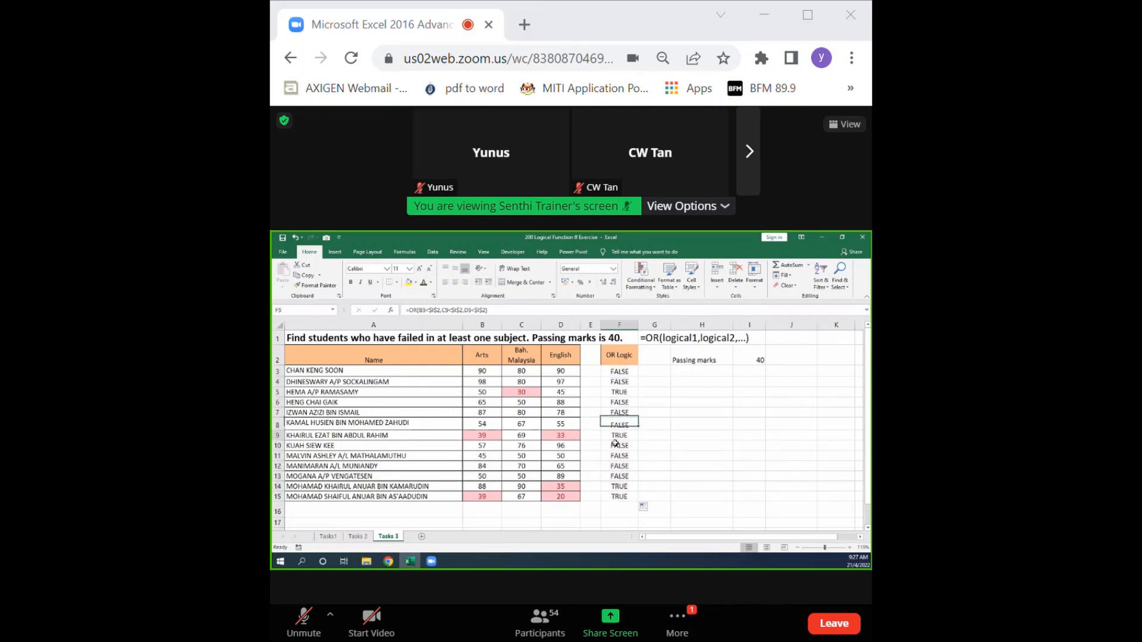
click(622, 487)
click(619, 496)
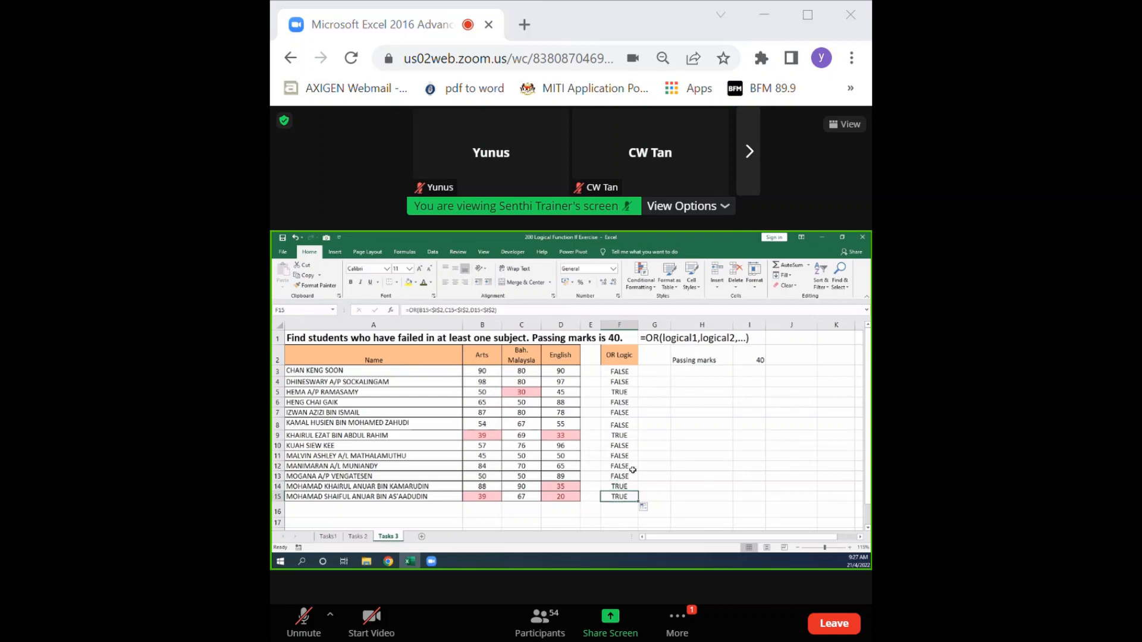
Show the text of the F3 formula in cell F16 using the FORMULATEXT function.
click(613, 511)
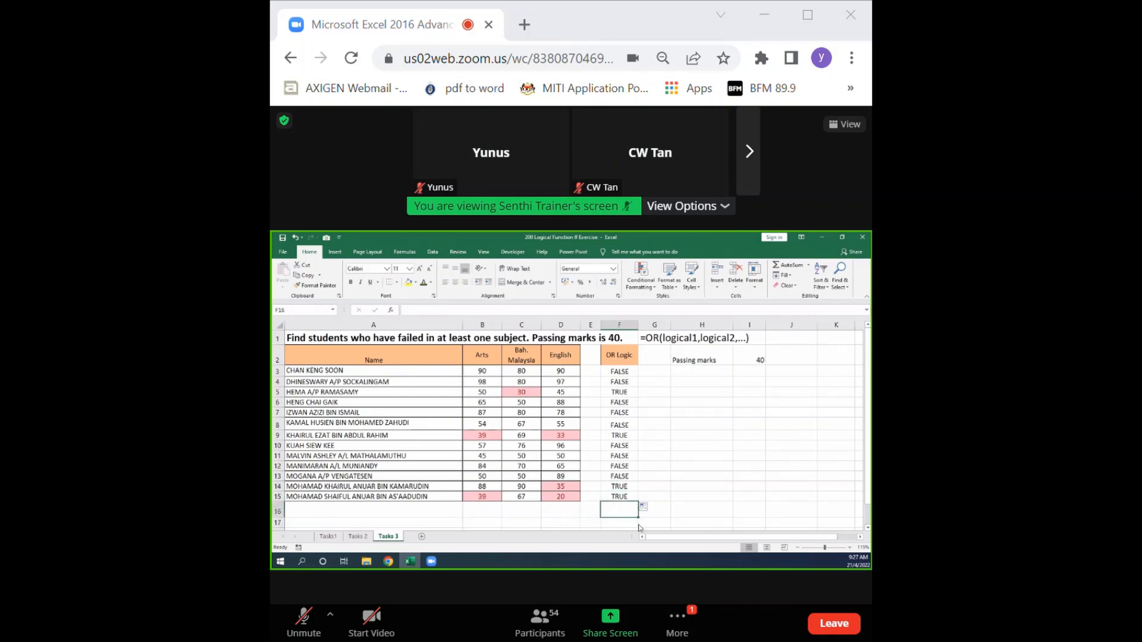
text(=for)
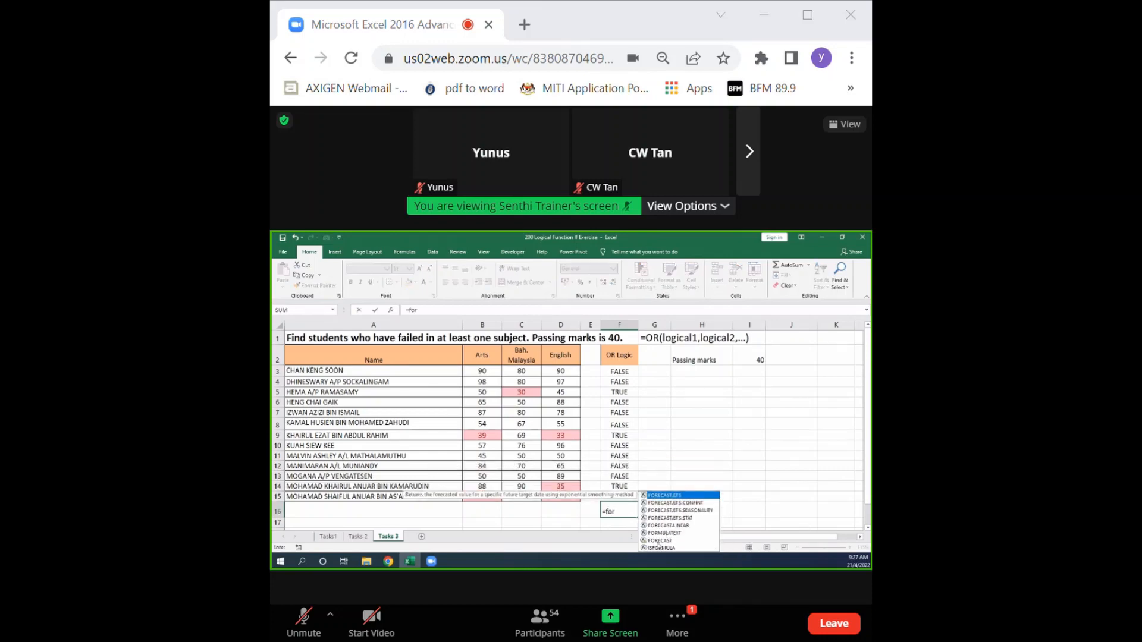
double_click(665, 533)
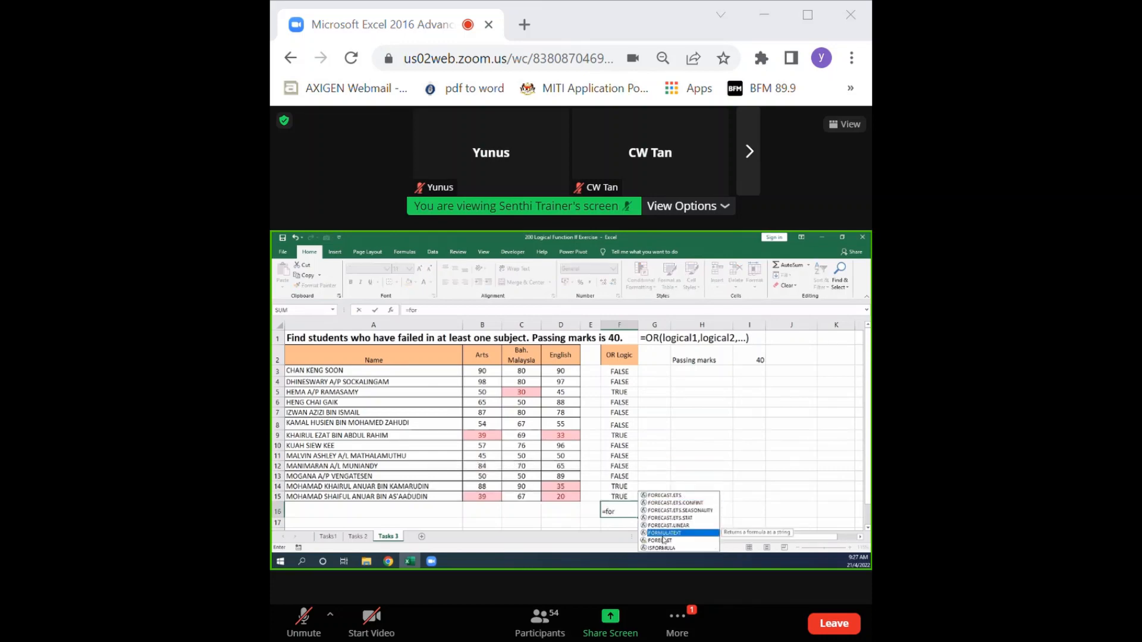
click(621, 371)
key(Return)
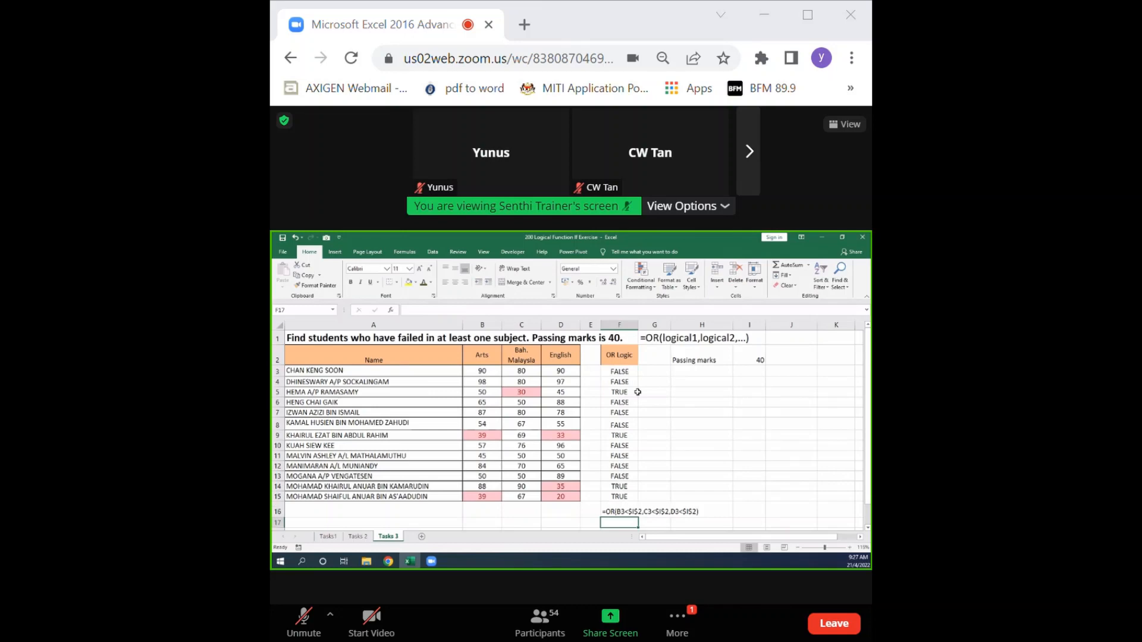
Enlarge the font of the formula text in cell F16 to size 20.
click(614, 512)
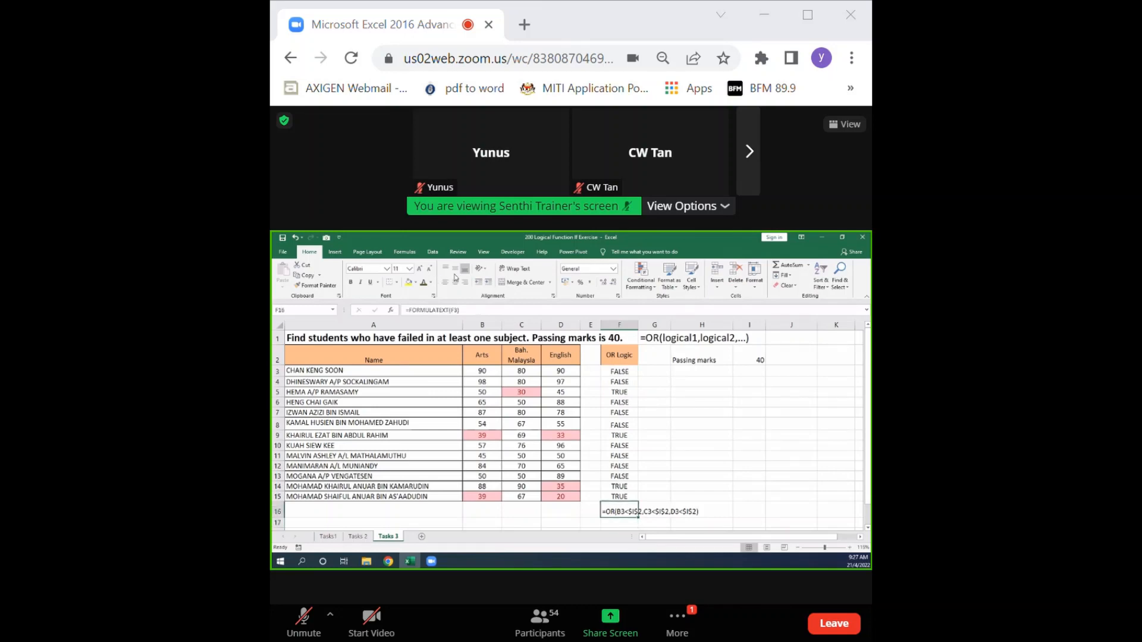
click(421, 270)
click(421, 269)
click(421, 270)
click(420, 269)
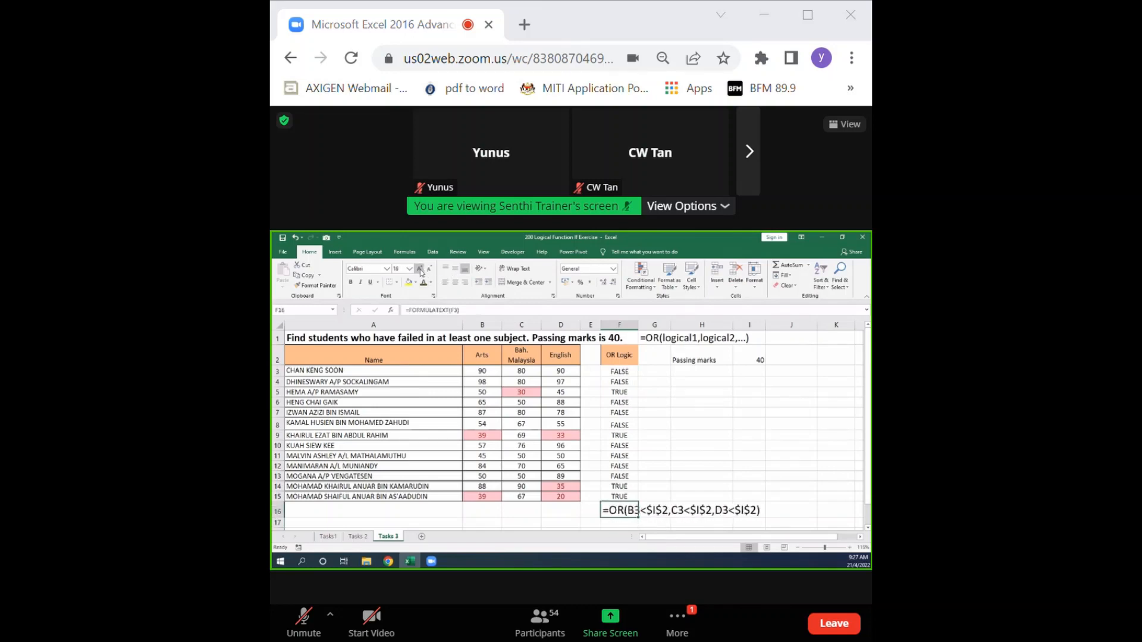
click(421, 269)
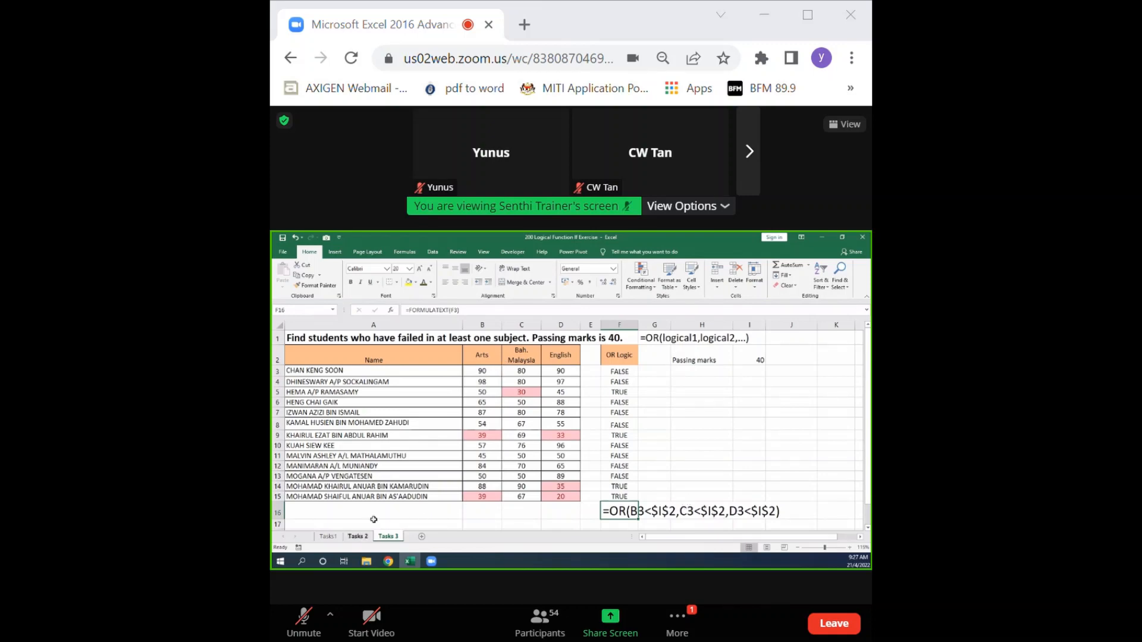
Check the AND logic note on the Tasks 2 sheet and enter "Think of OR logic as addition" in cell J2 of Tasks 3.
click(357, 536)
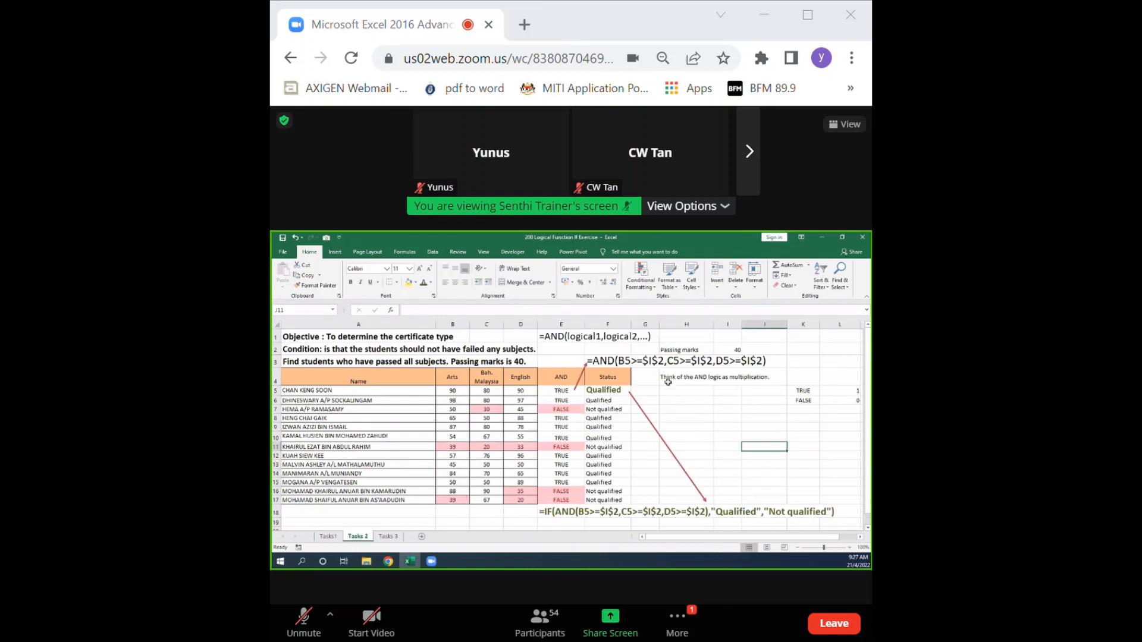
click(388, 536)
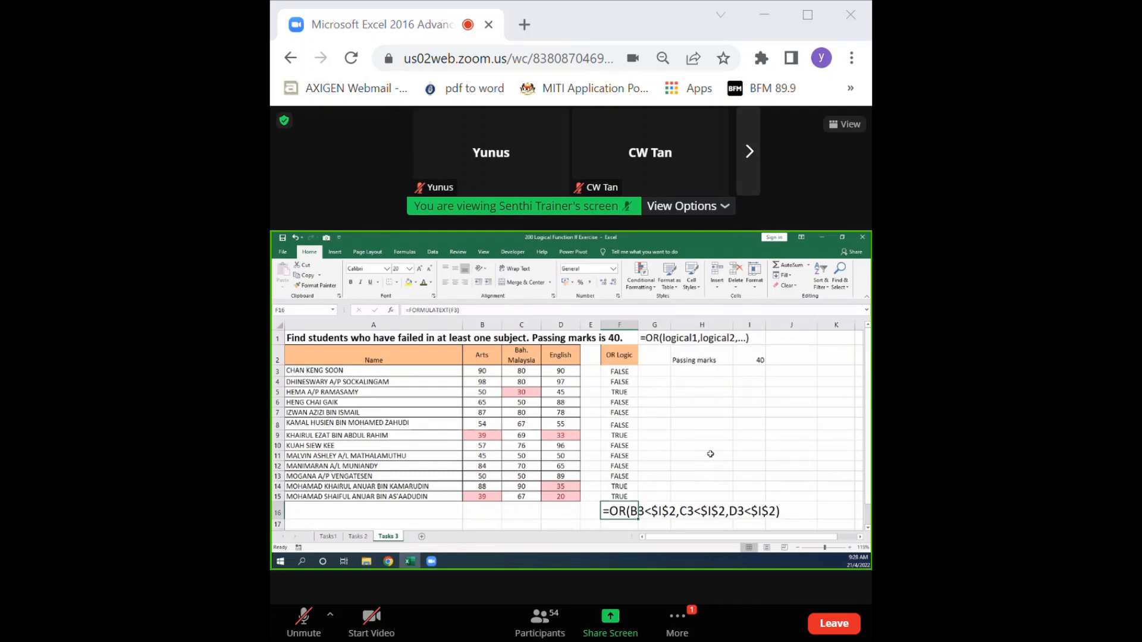
click(781, 354)
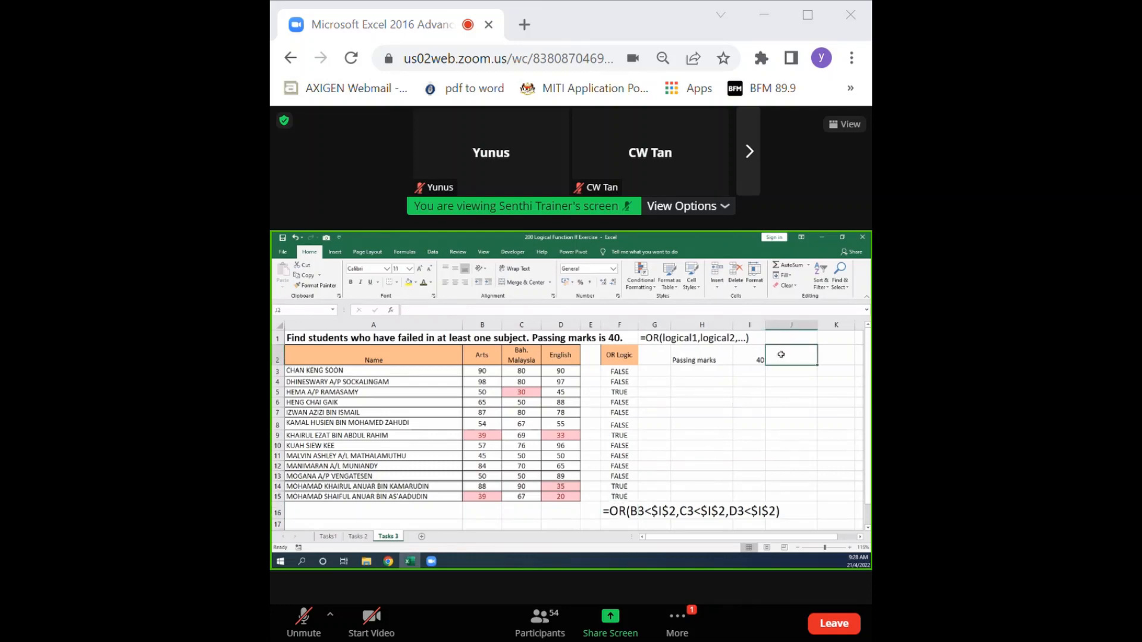
text(Think of OR logic as)
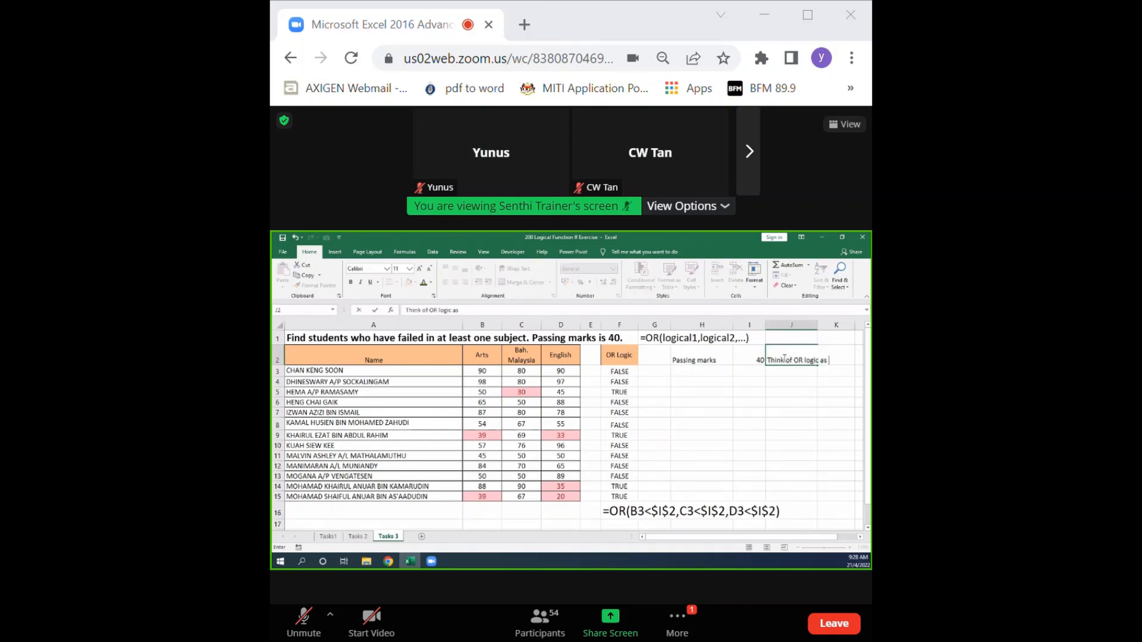
text(addition)
key(Return)
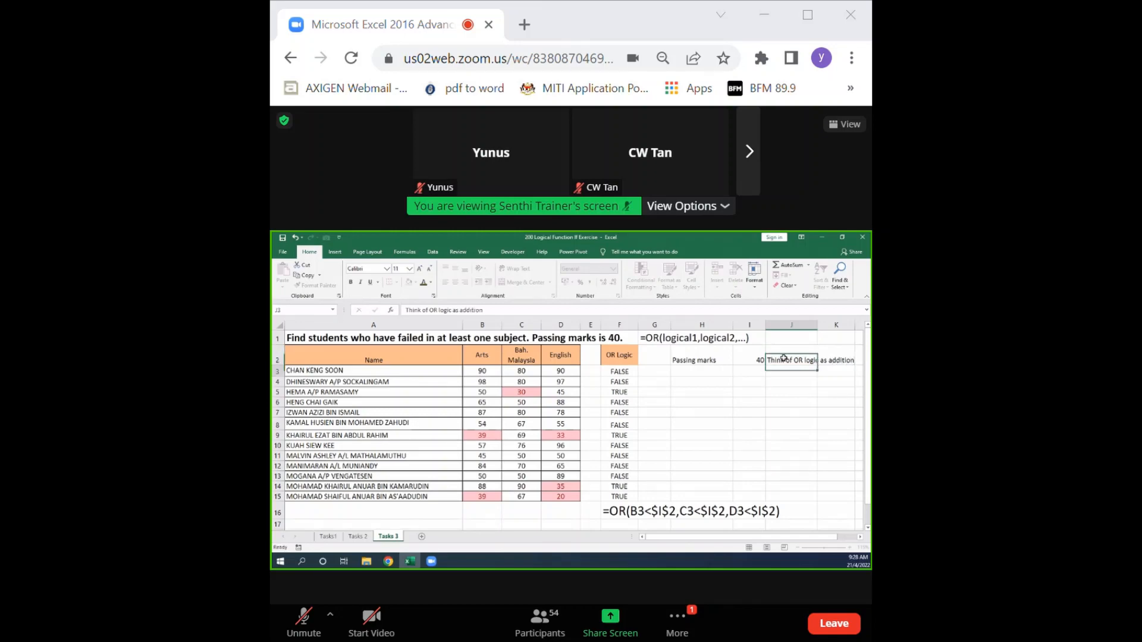
Format the note in cell J2 with wrapped text and a yellow fill, and make column H slightly narrower.
click(784, 358)
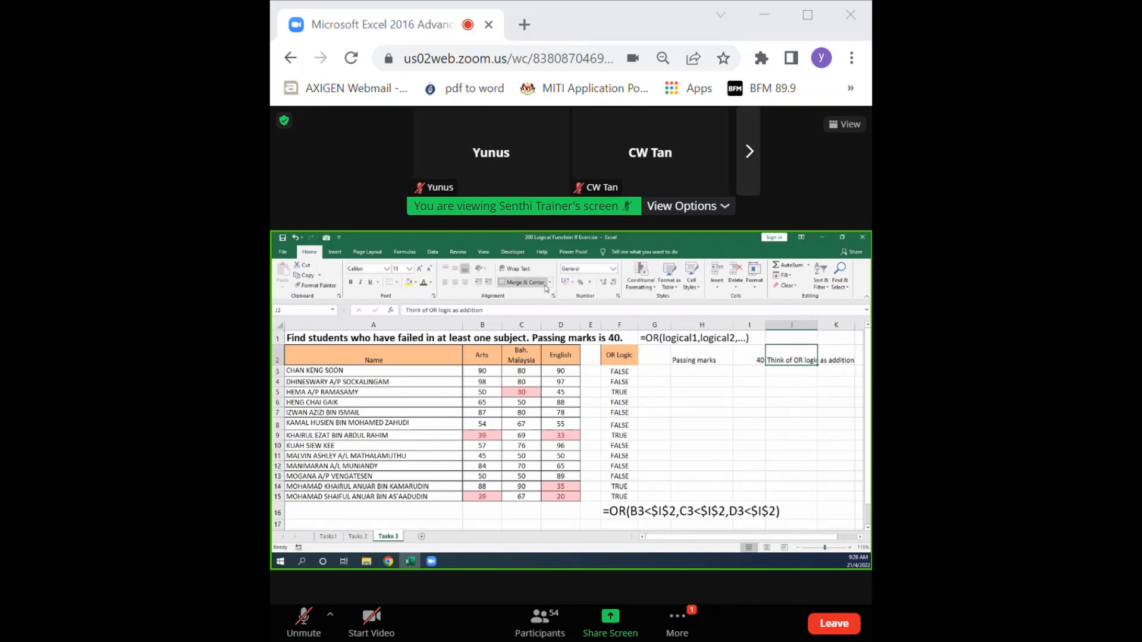
click(515, 268)
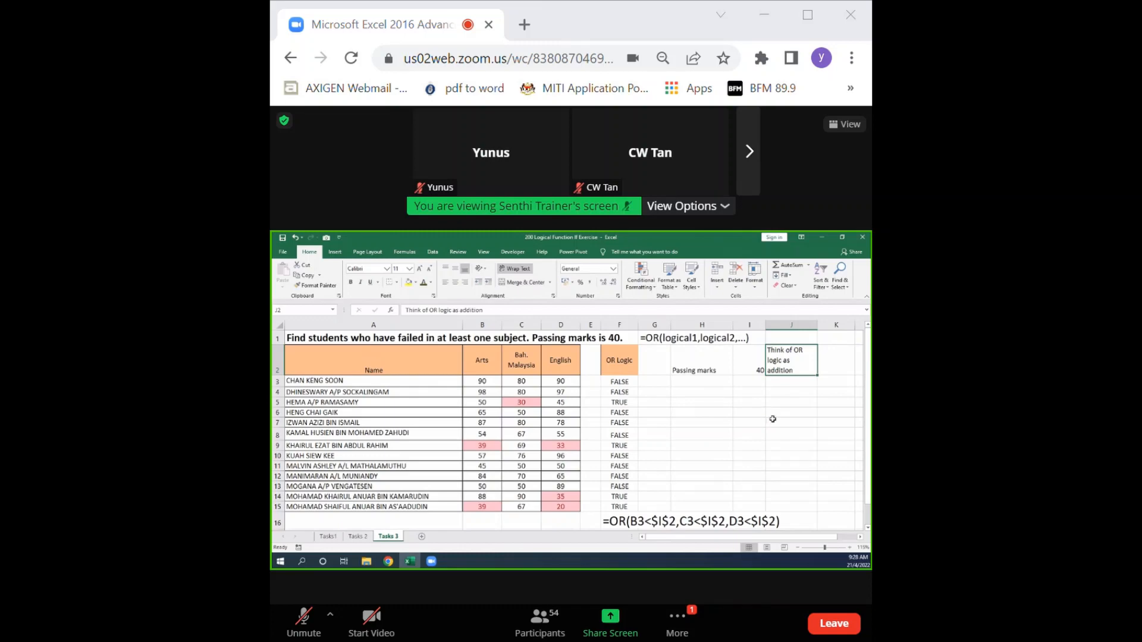
click(408, 282)
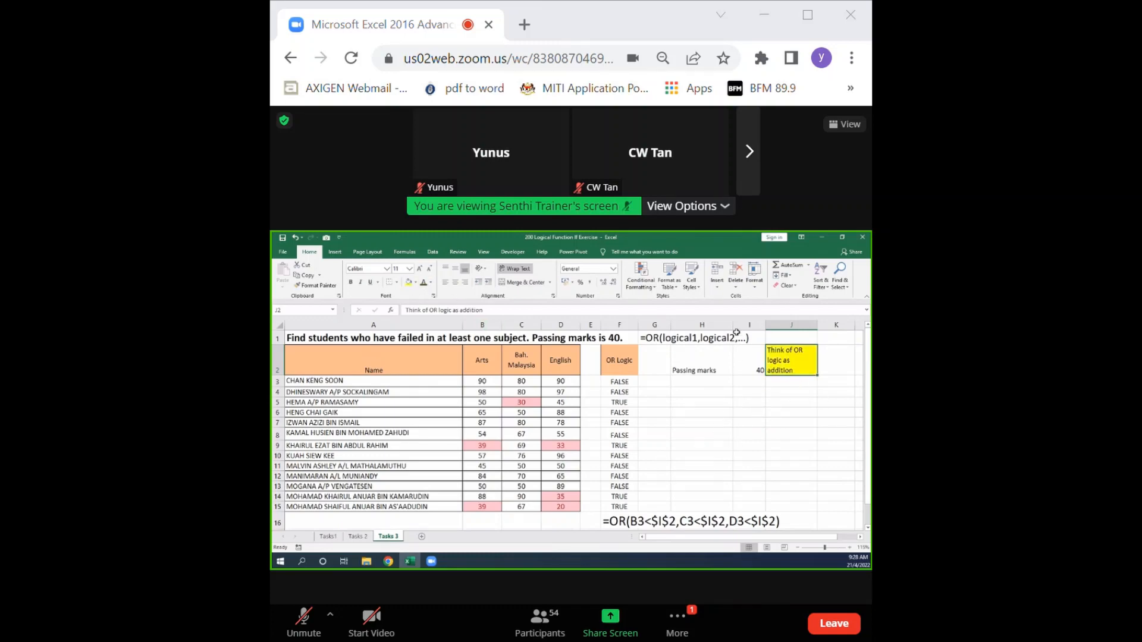
drag(733, 325, 722, 324)
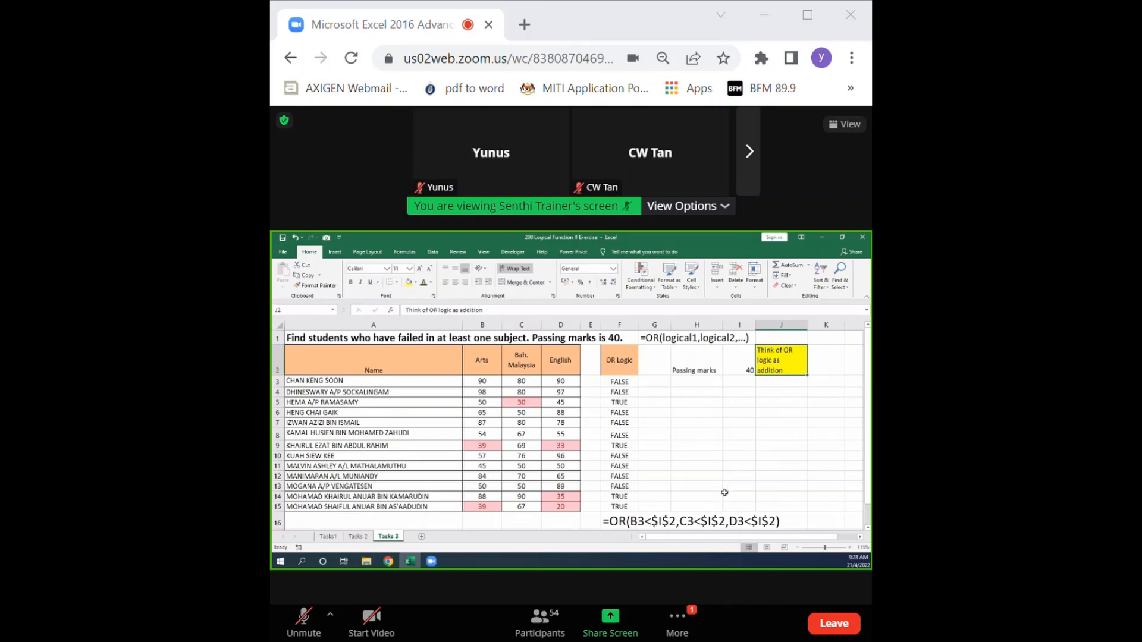
Glance at the Tasks 2 sheet, and enter 0 in cells G3, H3, I3 and J3 of Tasks 3 to show the OR addition.
click(362, 536)
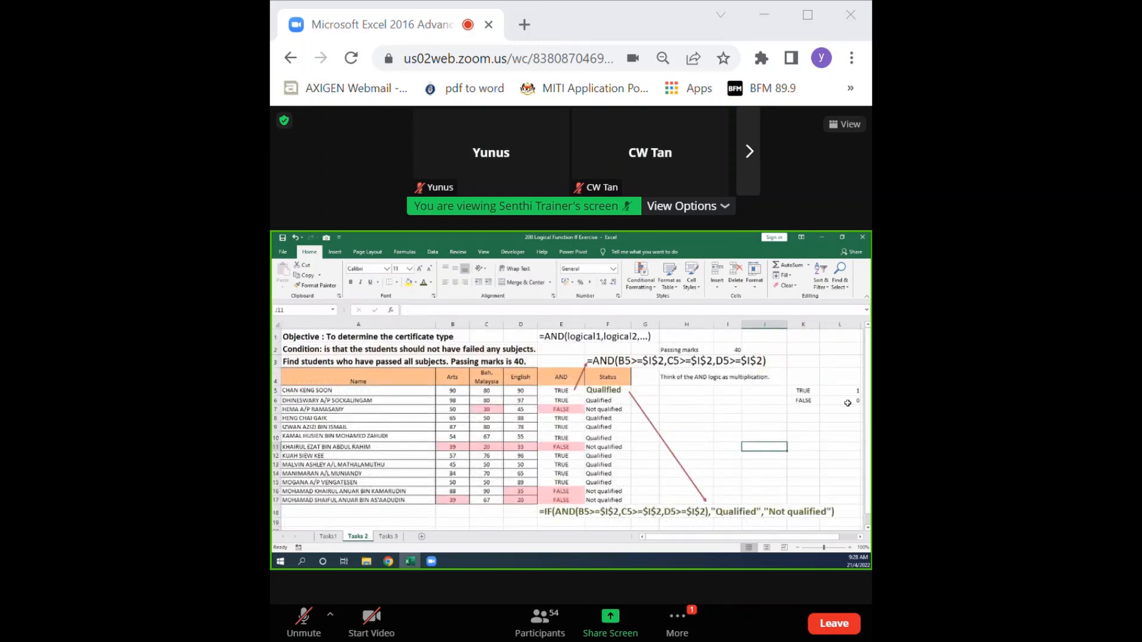
click(392, 537)
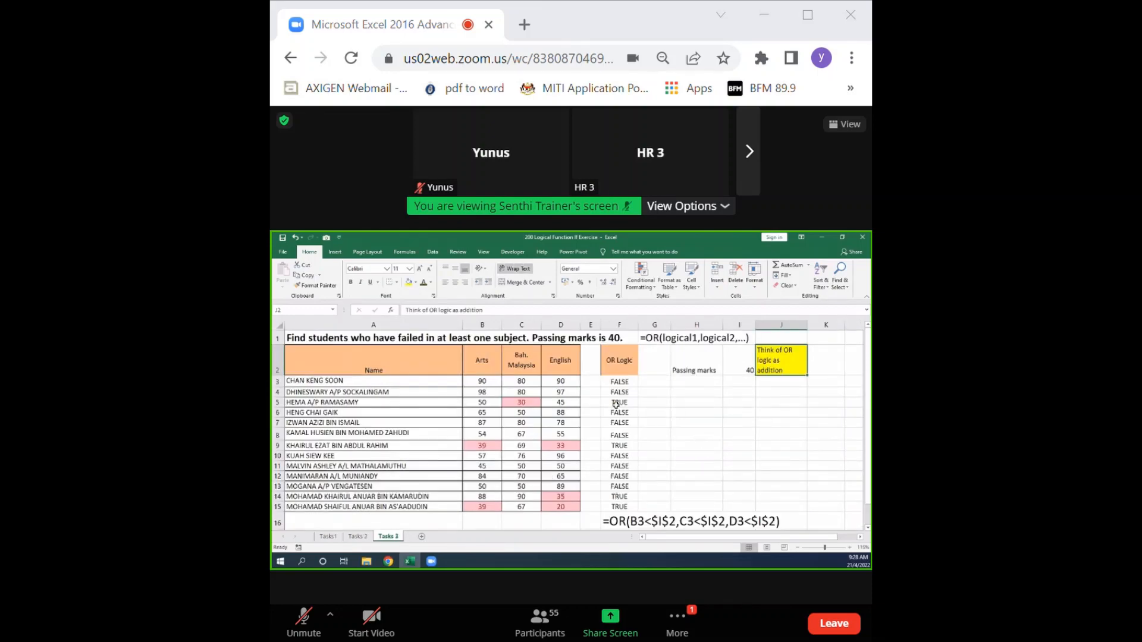
click(654, 384)
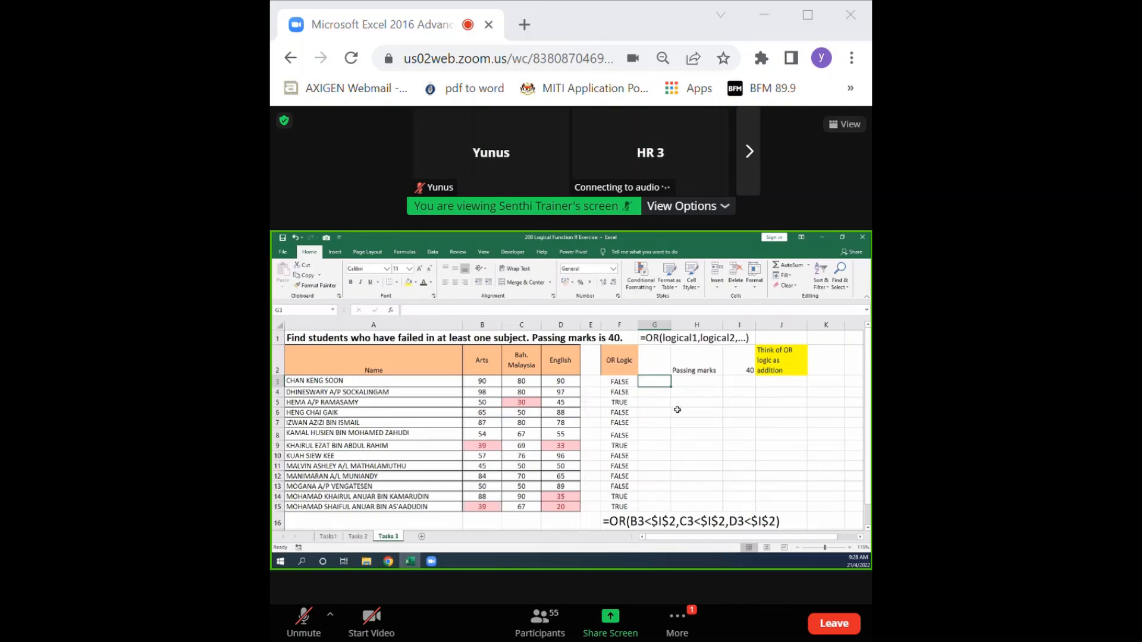
text(0)
click(695, 383)
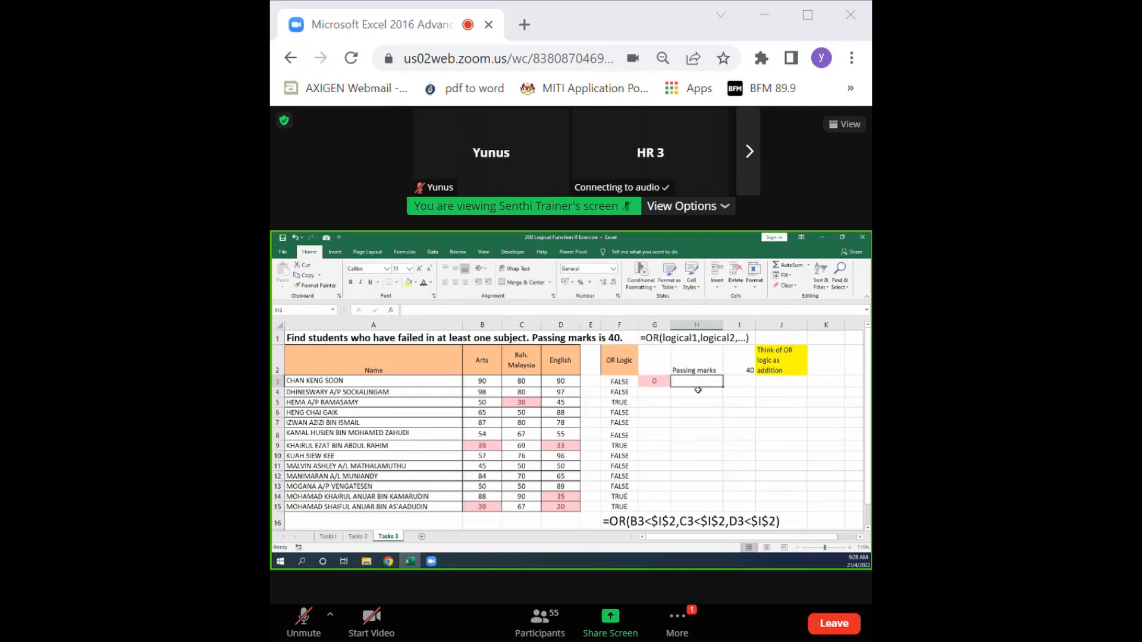
text(0)
click(739, 385)
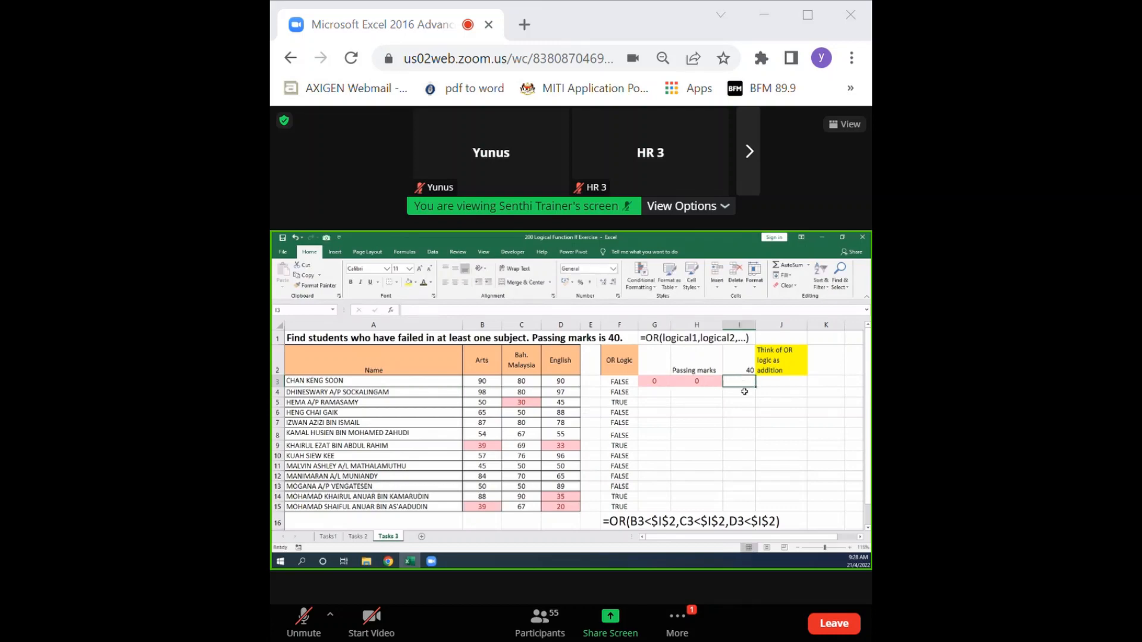
text(0)
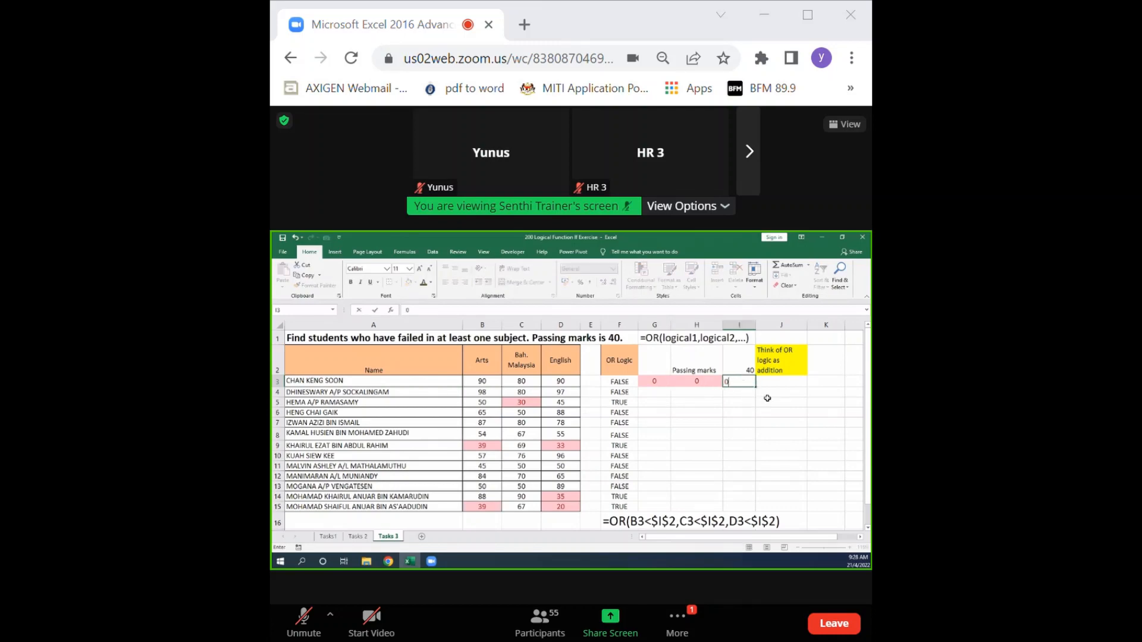
click(790, 383)
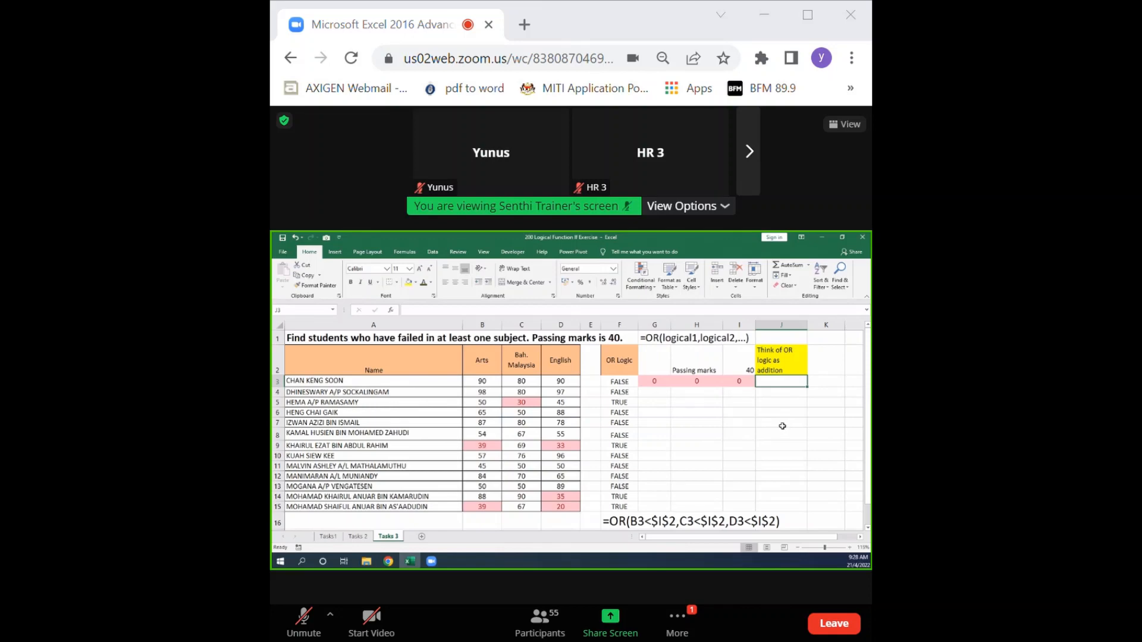
text(0)
click(743, 430)
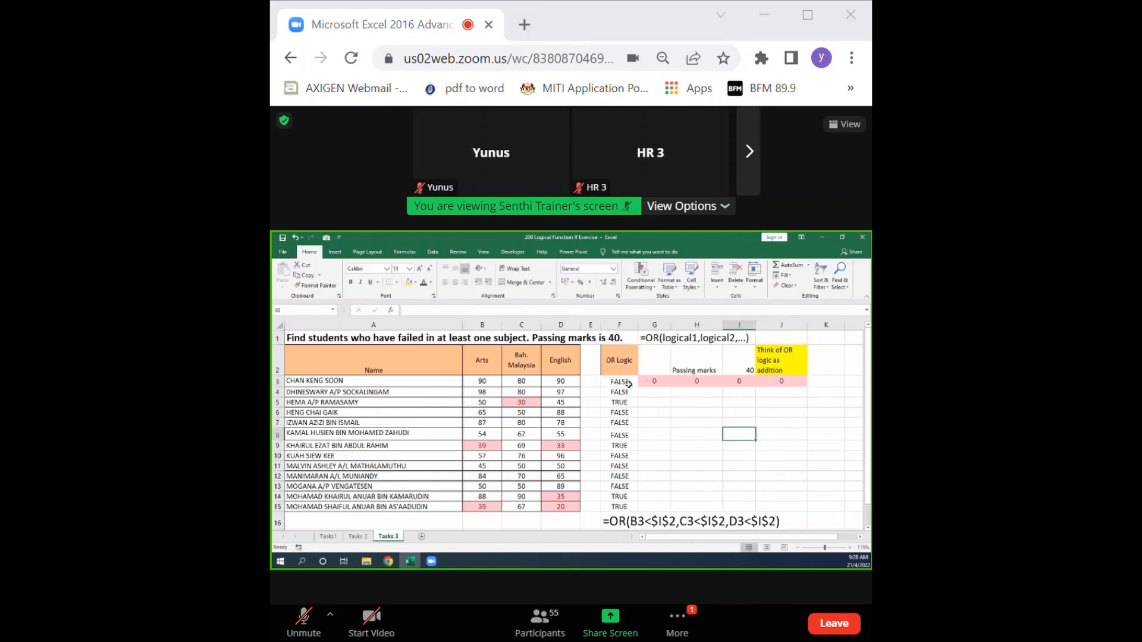
Enter the OR addition for row 4 by putting 0 in each of cells G4, H4, I4 and J4.
click(649, 393)
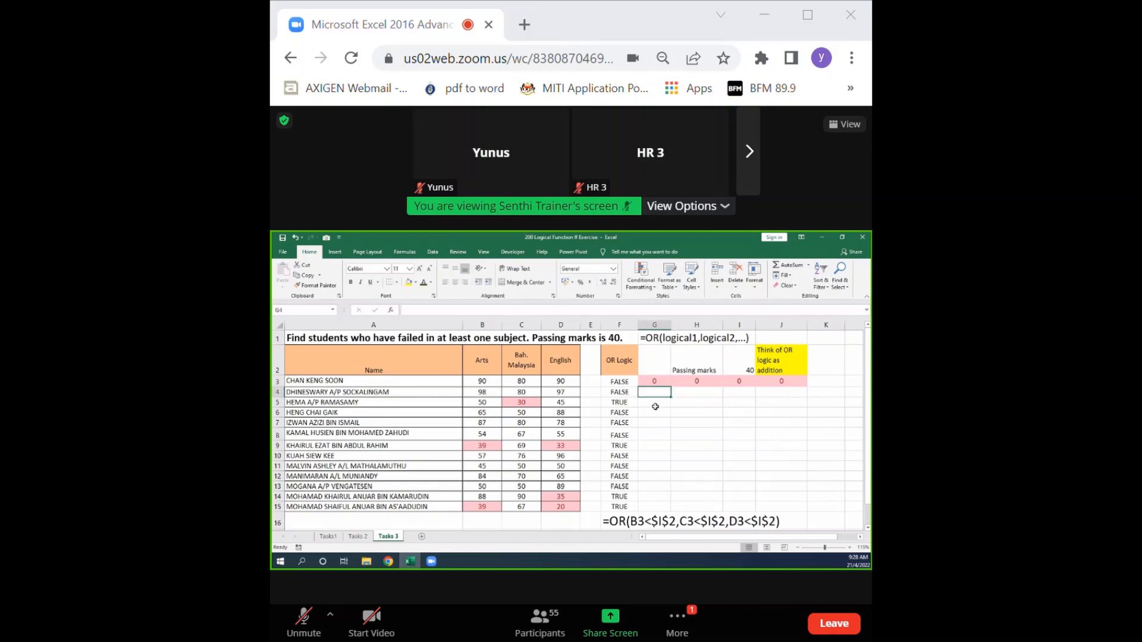
text(0)
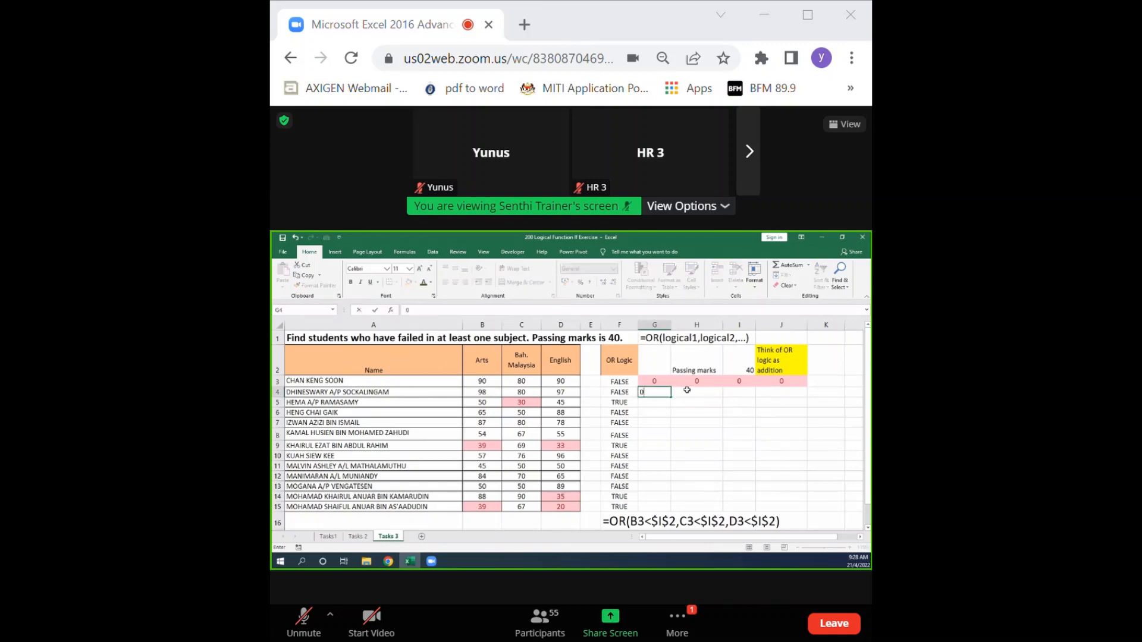
key(Tab)
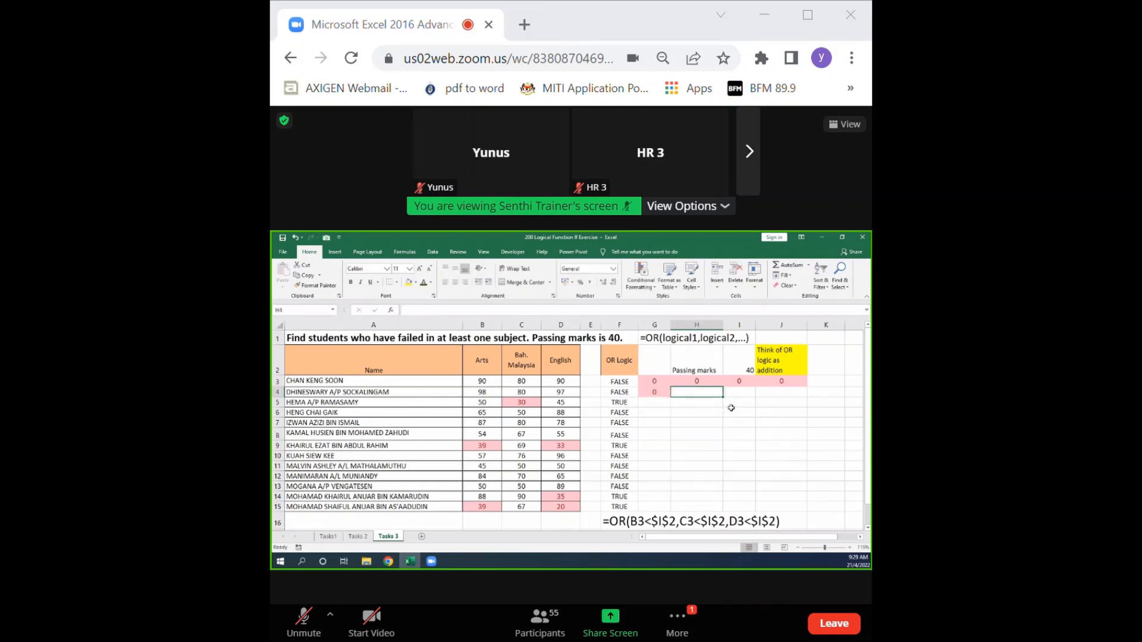
text(0)
key(Tab)
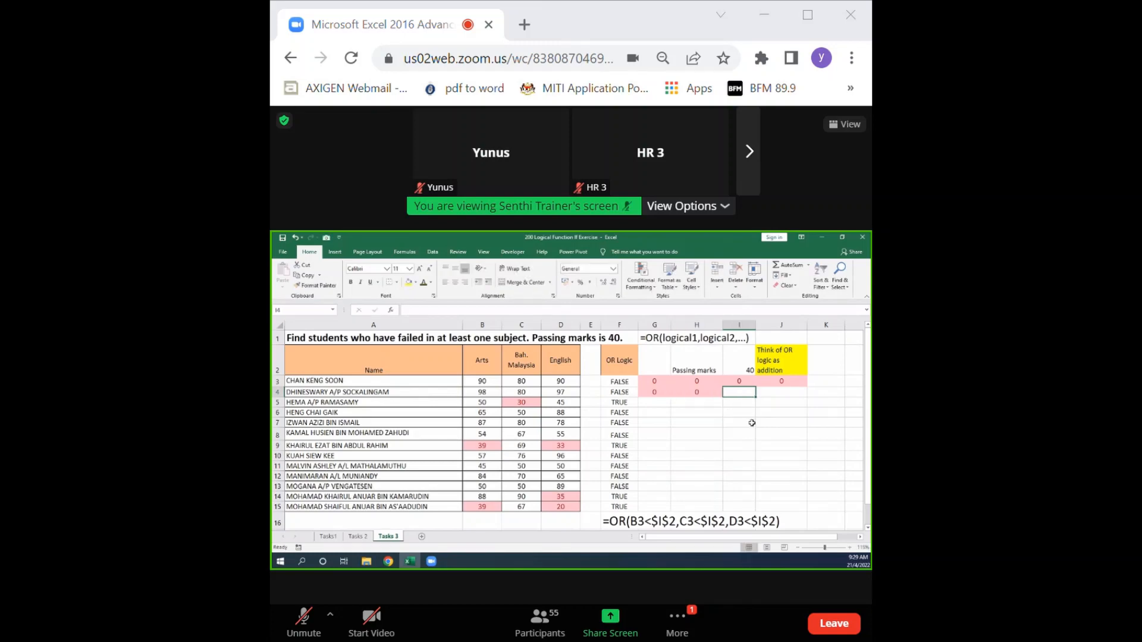
text(0)
key(Tab)
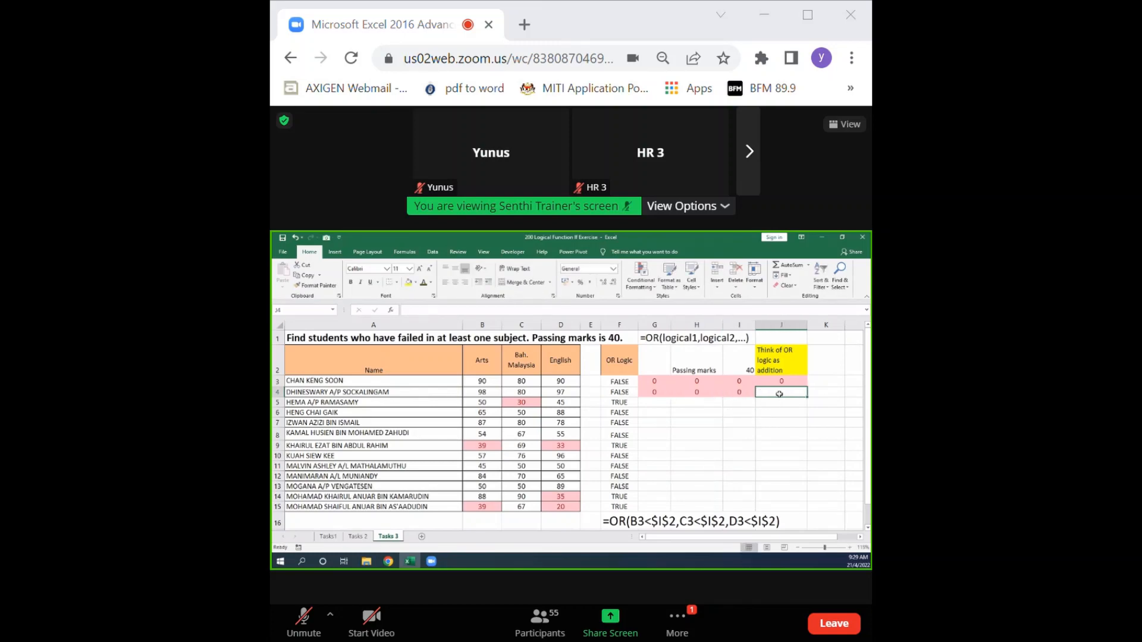
text(0)
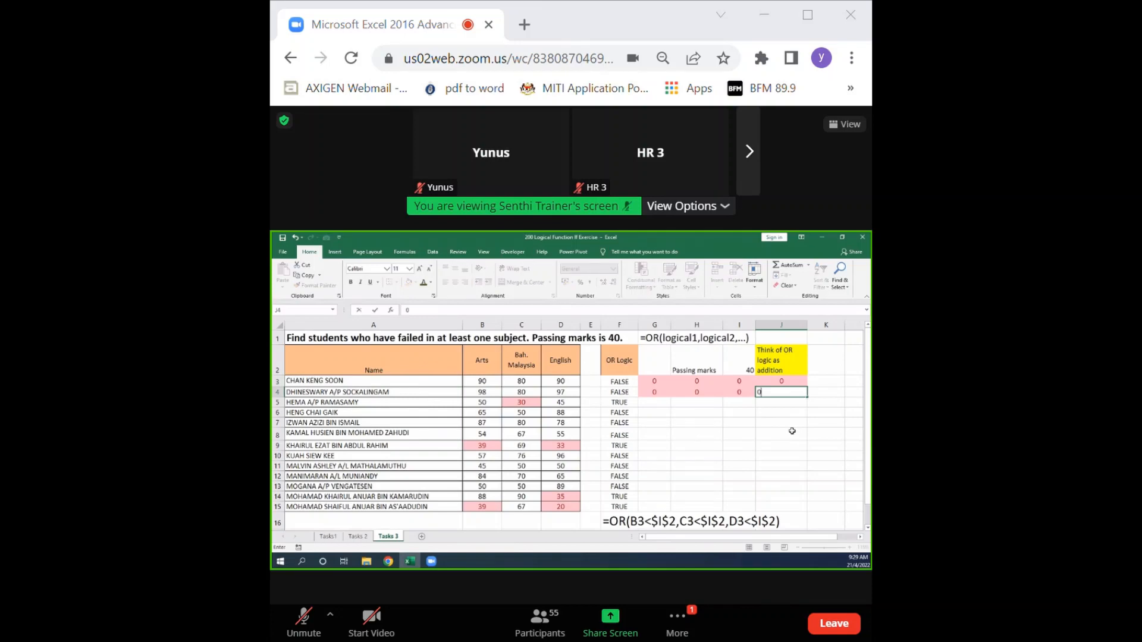
click(776, 432)
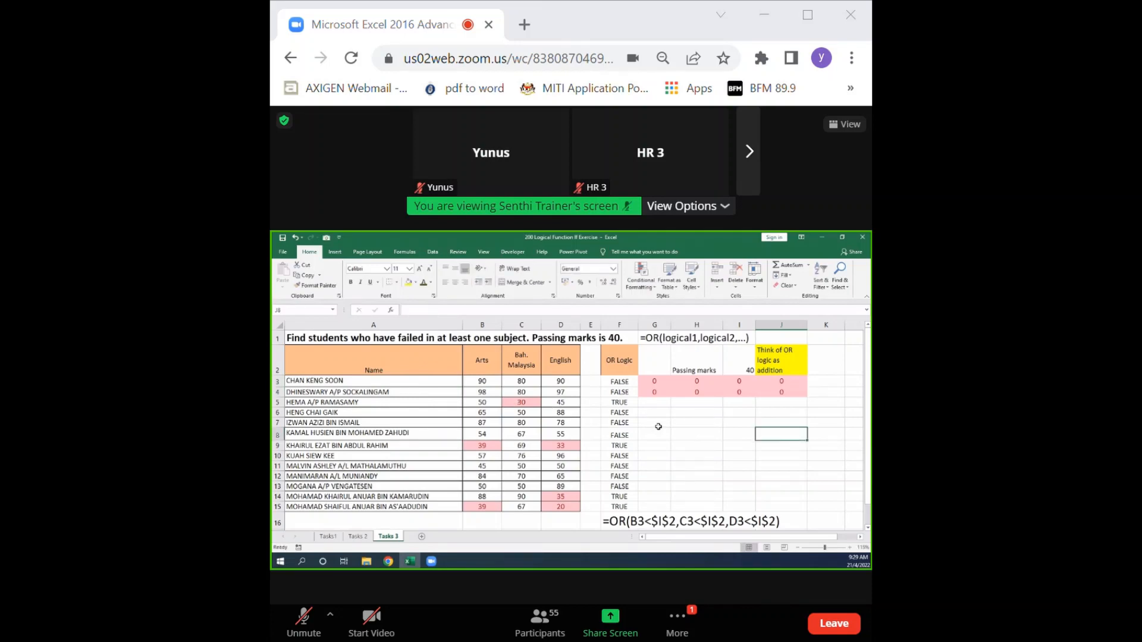
Enter the OR addition for row 5 as 0, 1 and 0 in G5:I5 with the result 1 in J5.
click(658, 404)
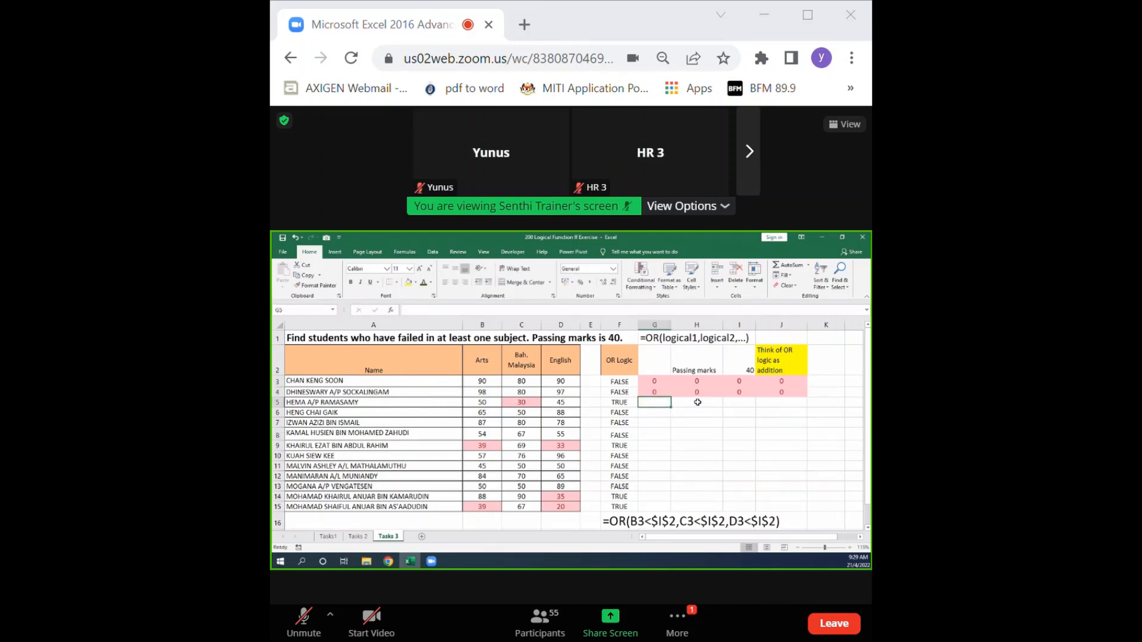
text(0)
key(Tab)
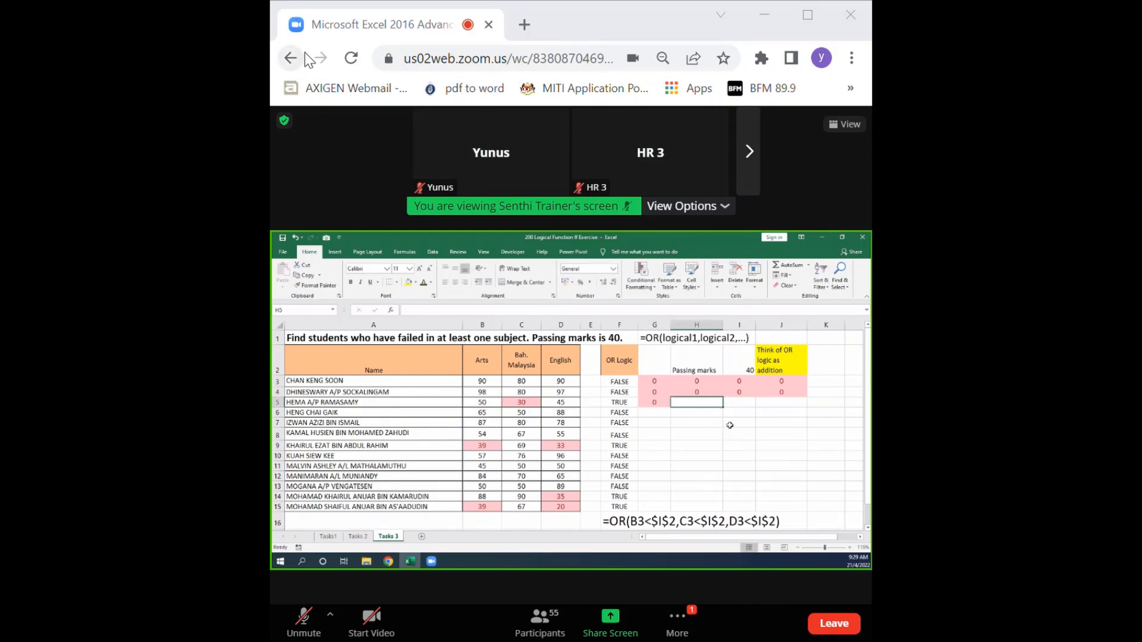
text(1)
key(Tab)
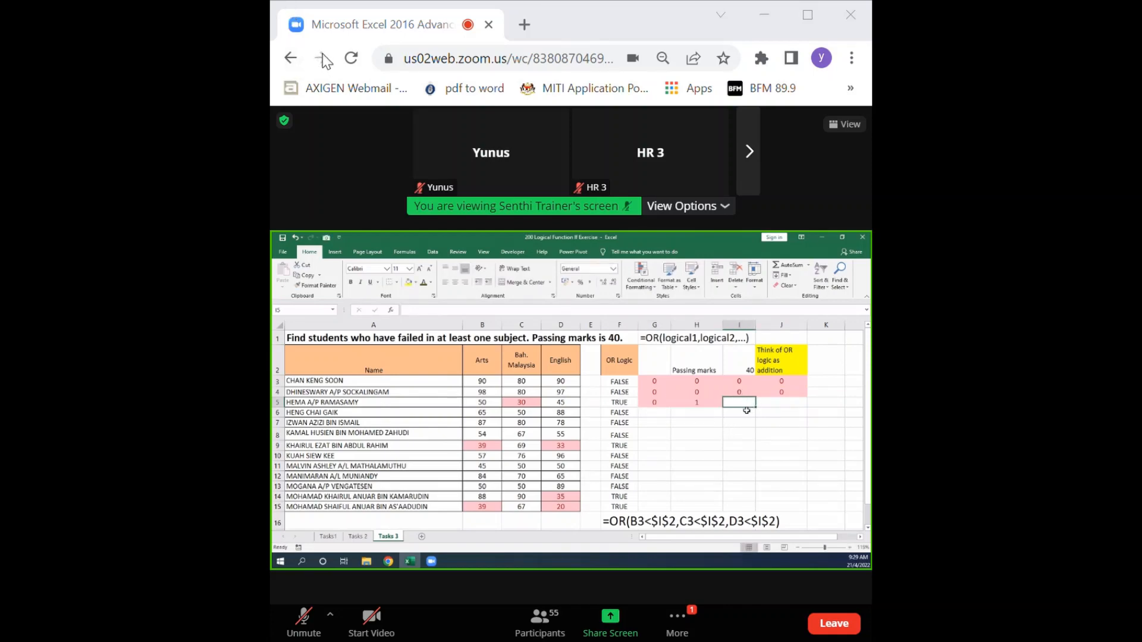
text(0)
key(Tab)
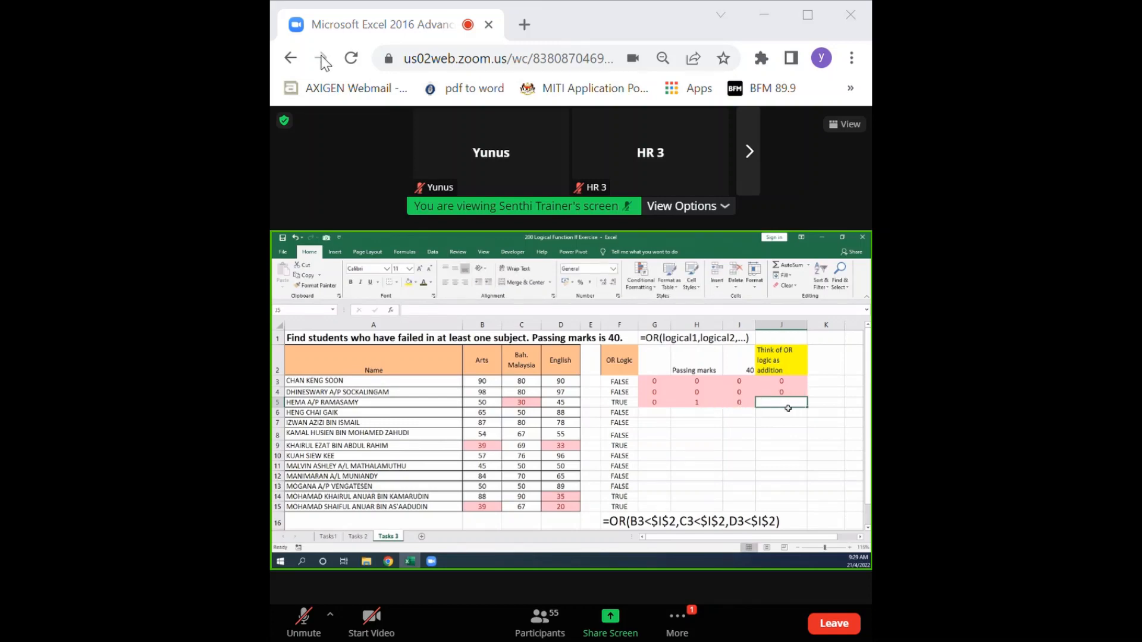
text(1)
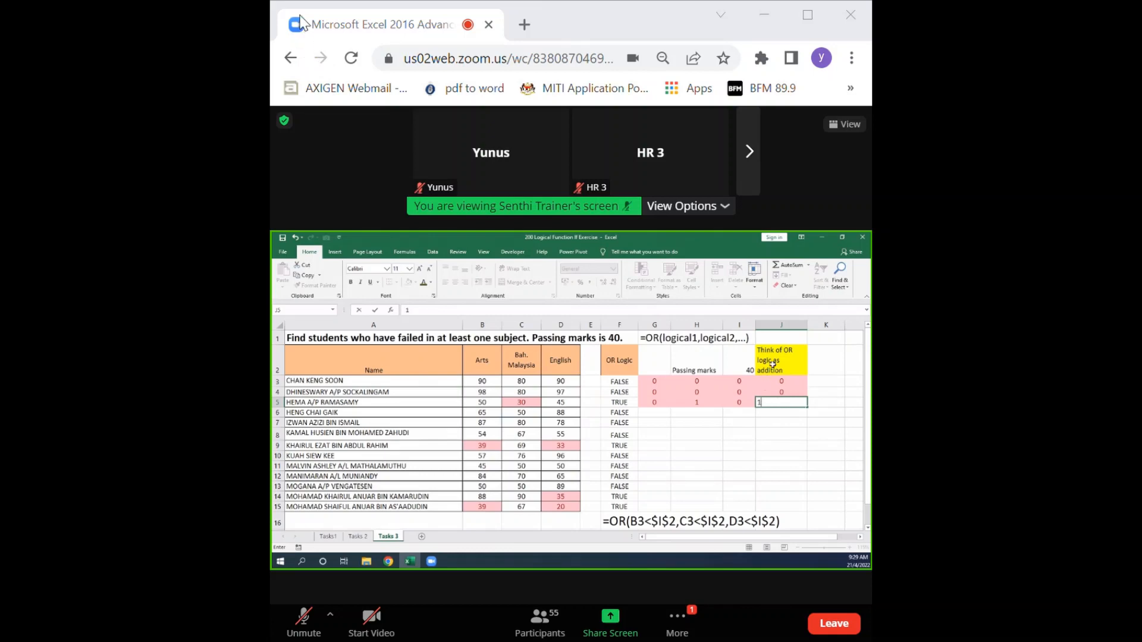
click(778, 421)
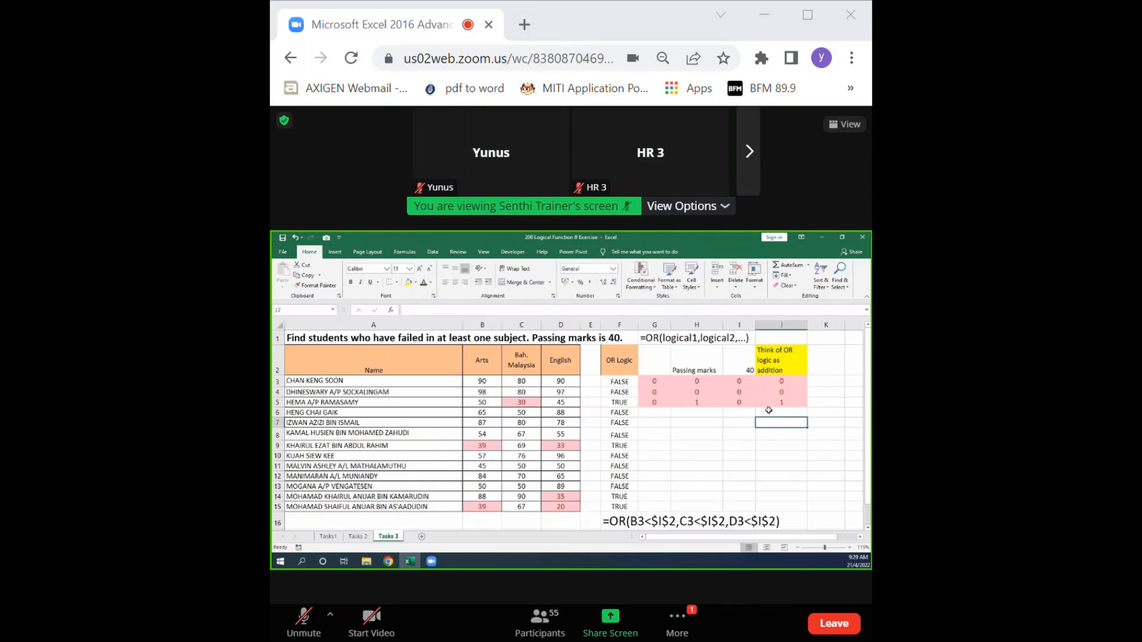
Enter the OR addition for row 9 as 1, 0 and 1 in G9:I9 with the result 1 in J9.
click(657, 447)
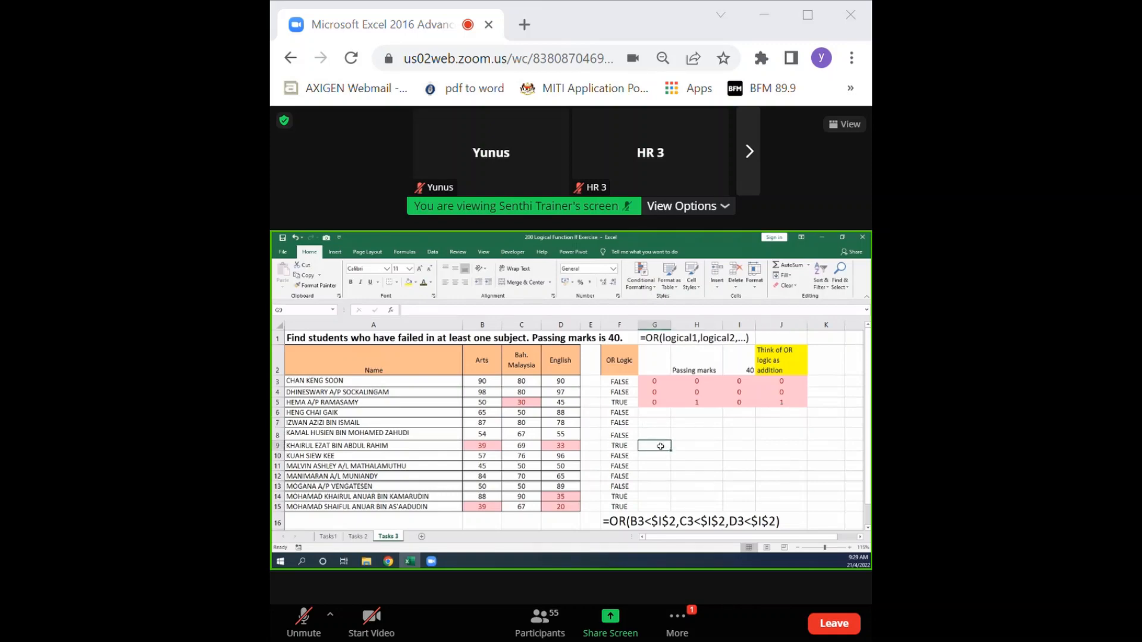
text(1)
click(698, 447)
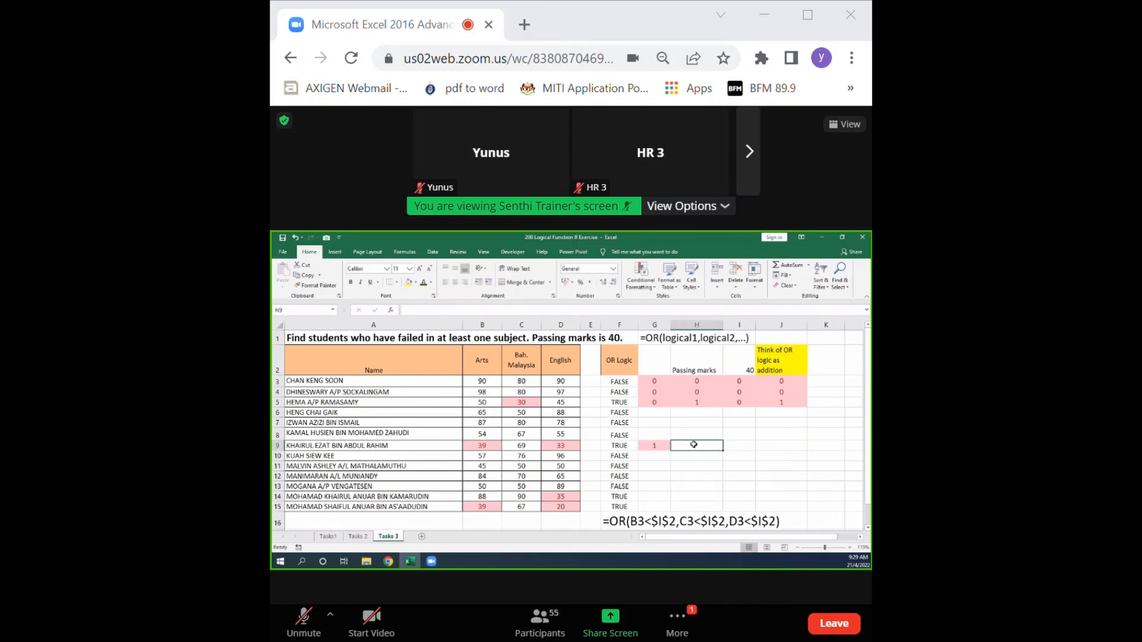
text(0)
click(730, 447)
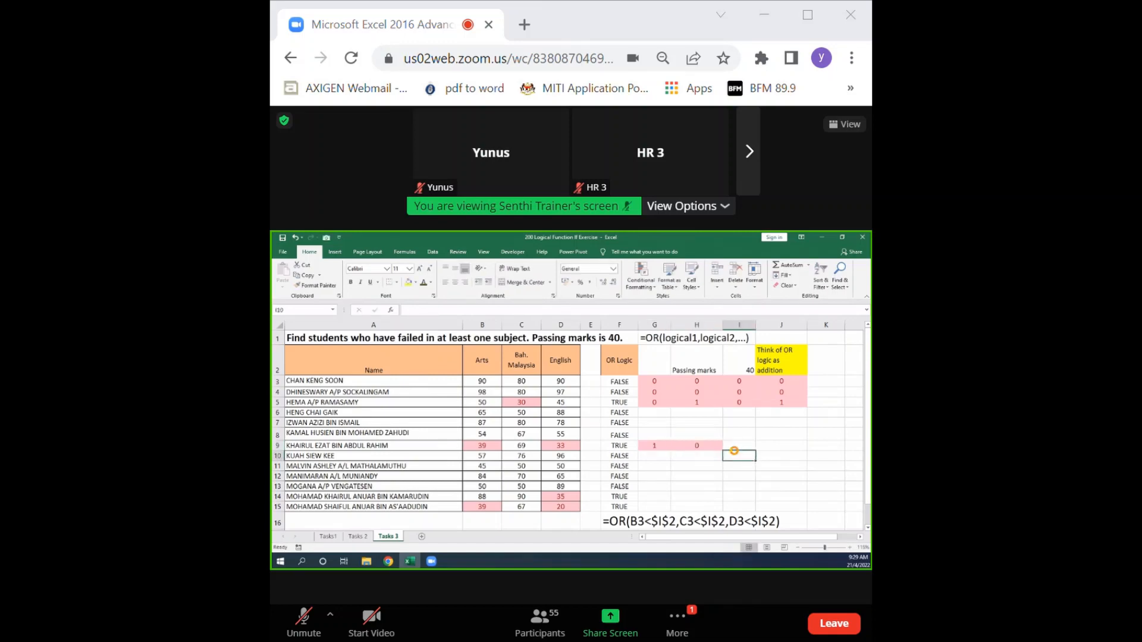
text(1)
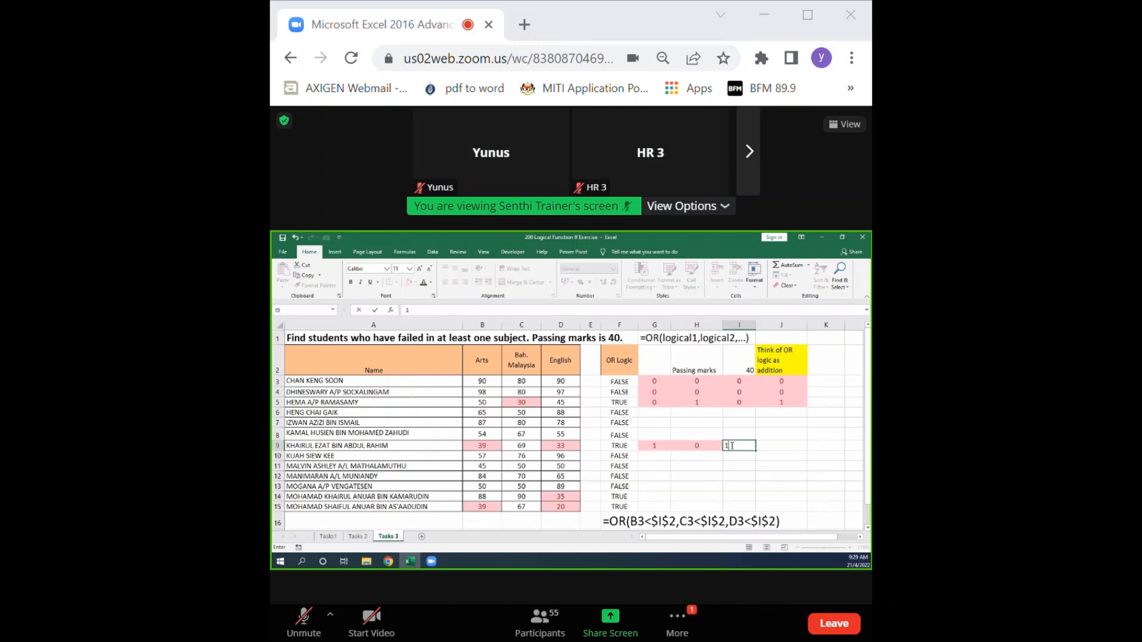
click(784, 446)
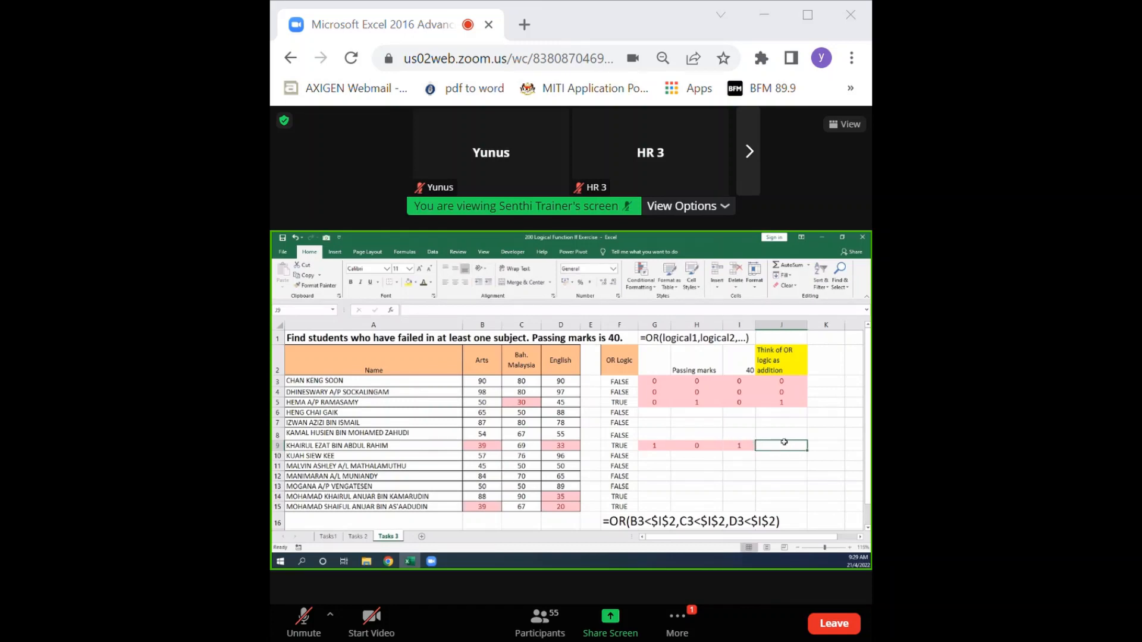
text(1)
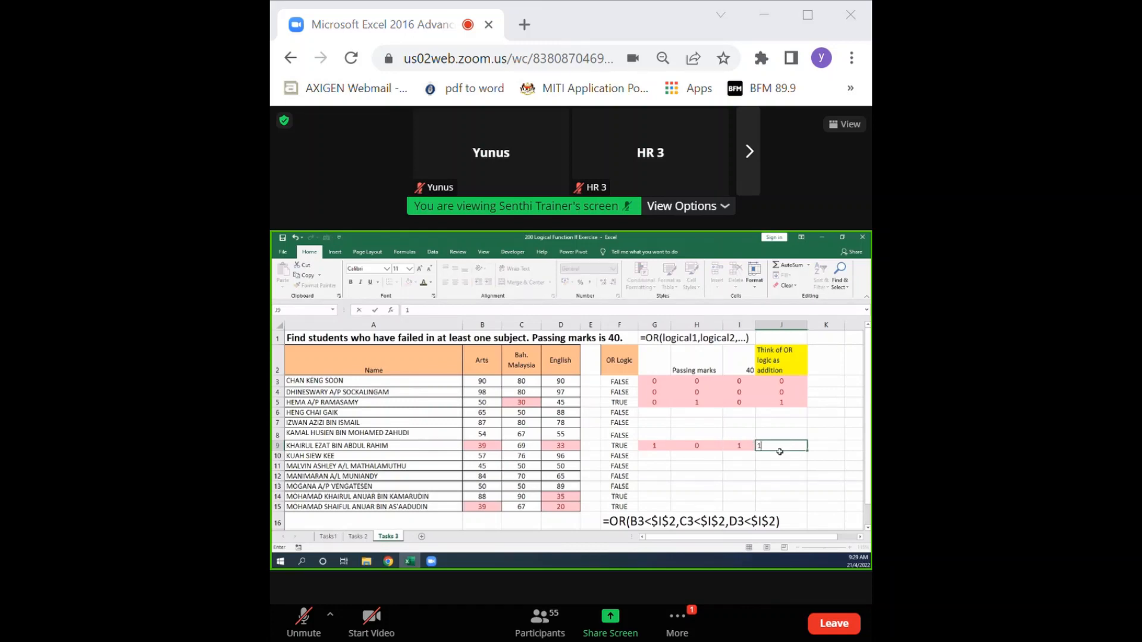
click(777, 457)
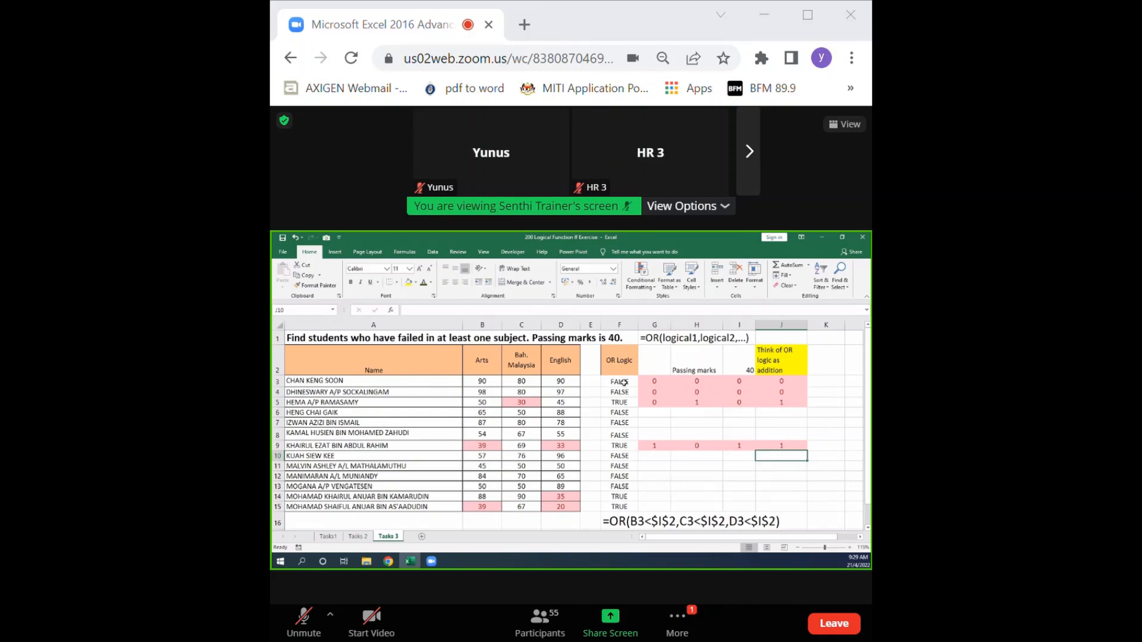
Highlight the OR Logic results in F3:F15 that contain the text "t" with light red fill and dark red text.
drag(622, 381, 616, 508)
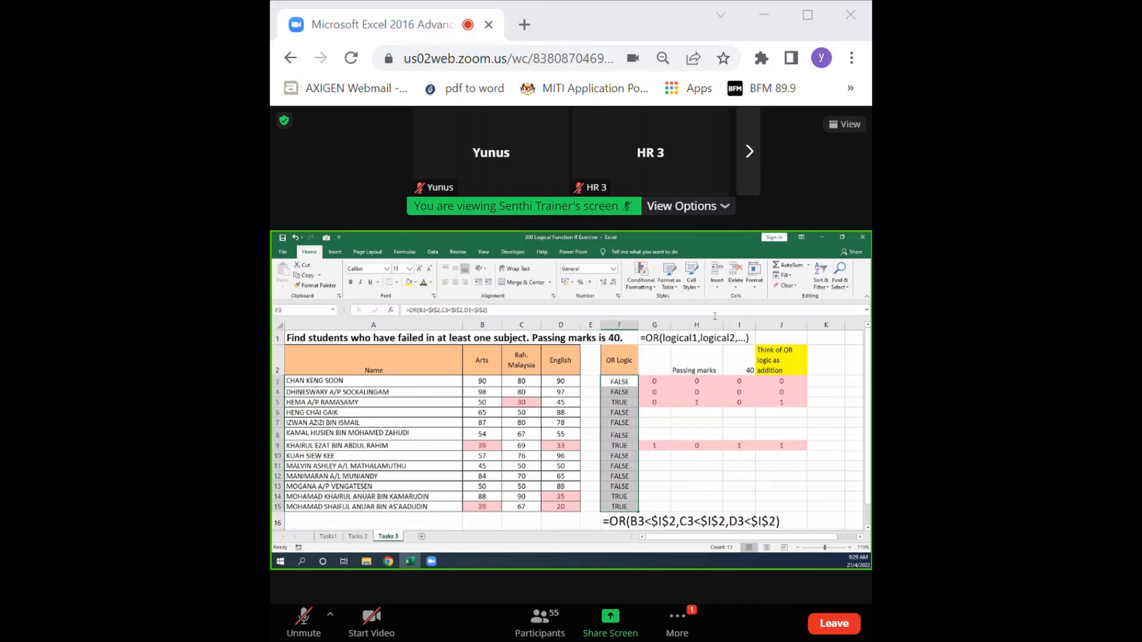
click(641, 279)
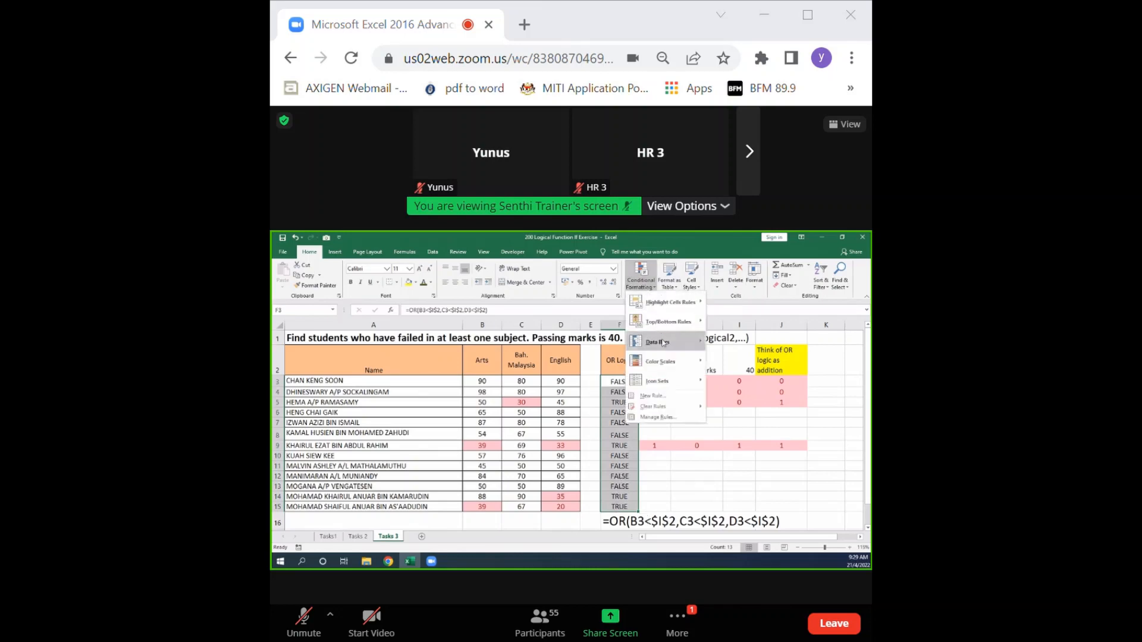
mouse_move(672, 302)
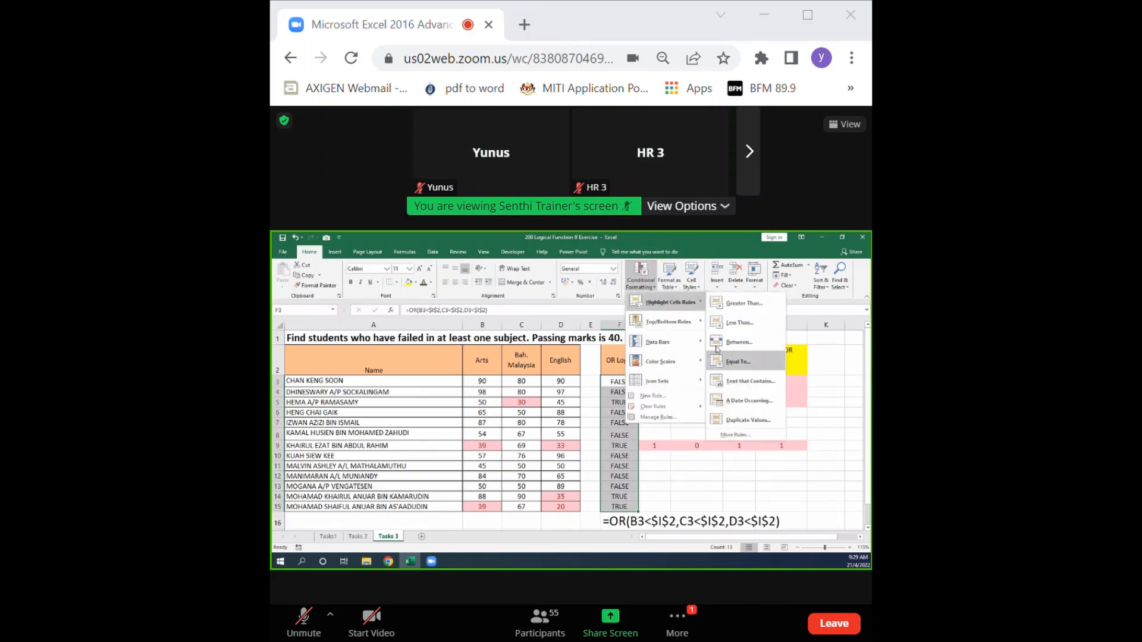
click(723, 380)
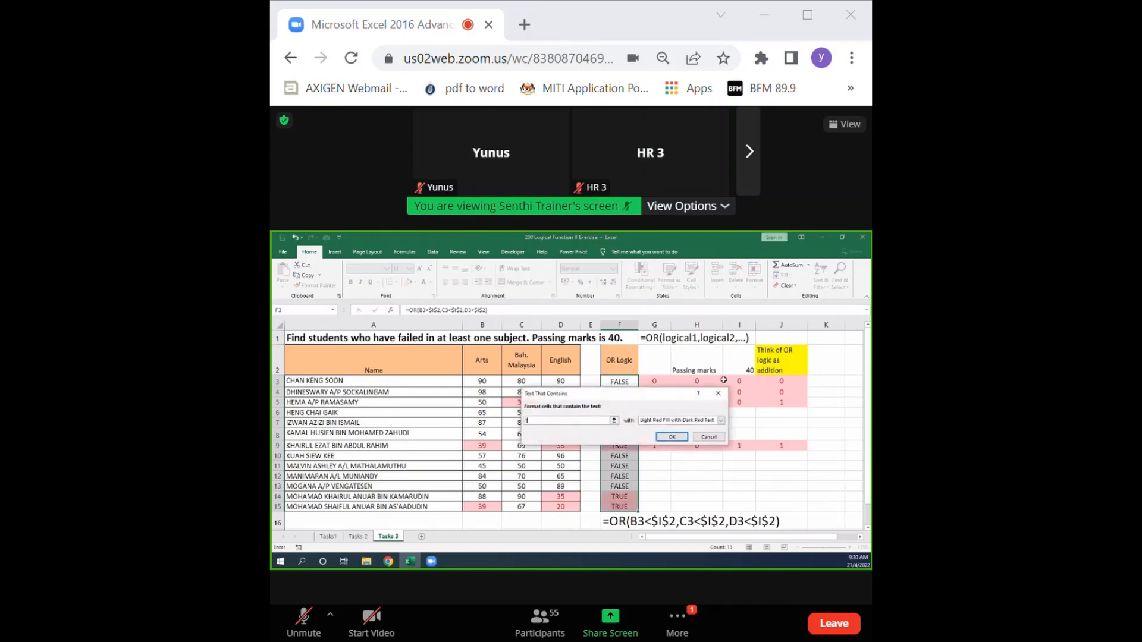
text(t)
click(671, 437)
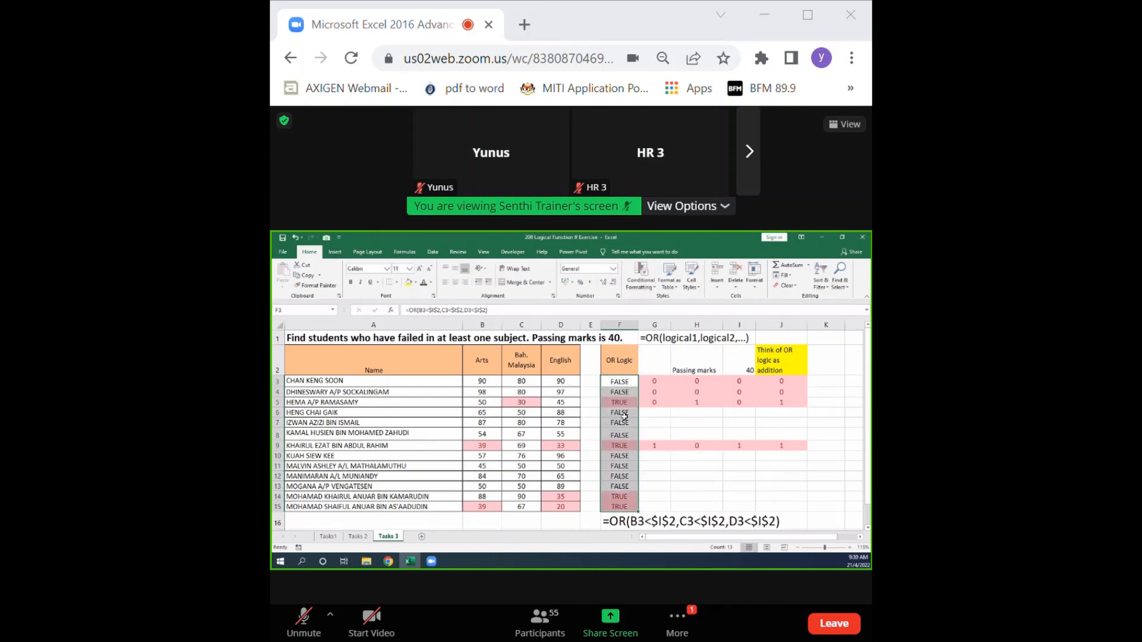
Compare the highlighted TRUE results in column F with the failing marks in the Arts, Bah. Malaysia and English columns.
click(630, 403)
click(626, 446)
click(625, 497)
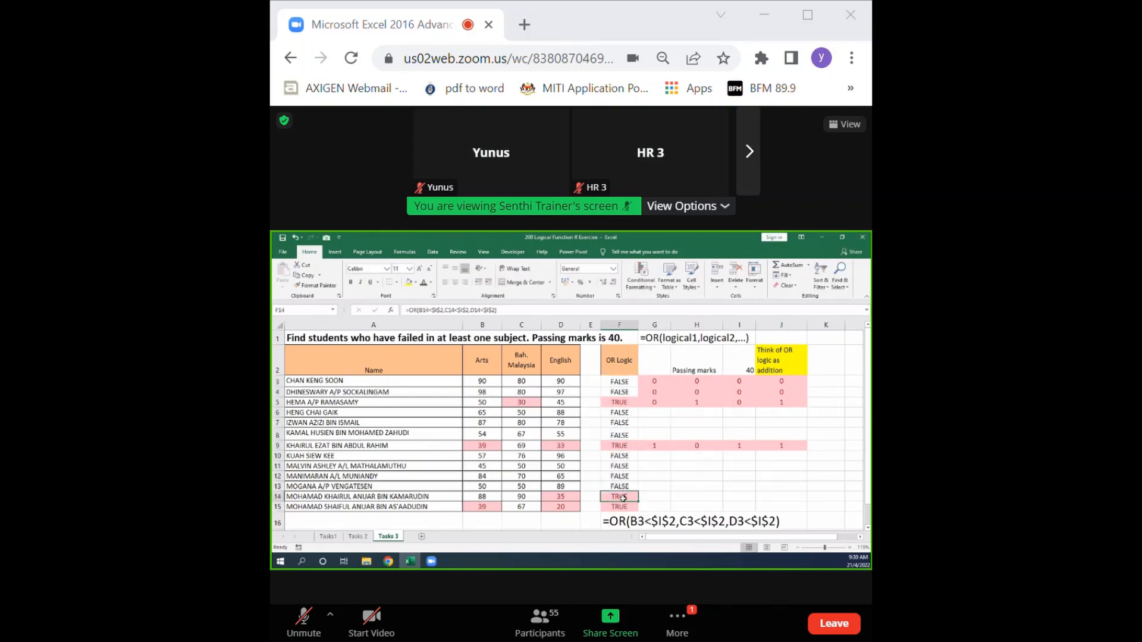
click(621, 507)
click(569, 506)
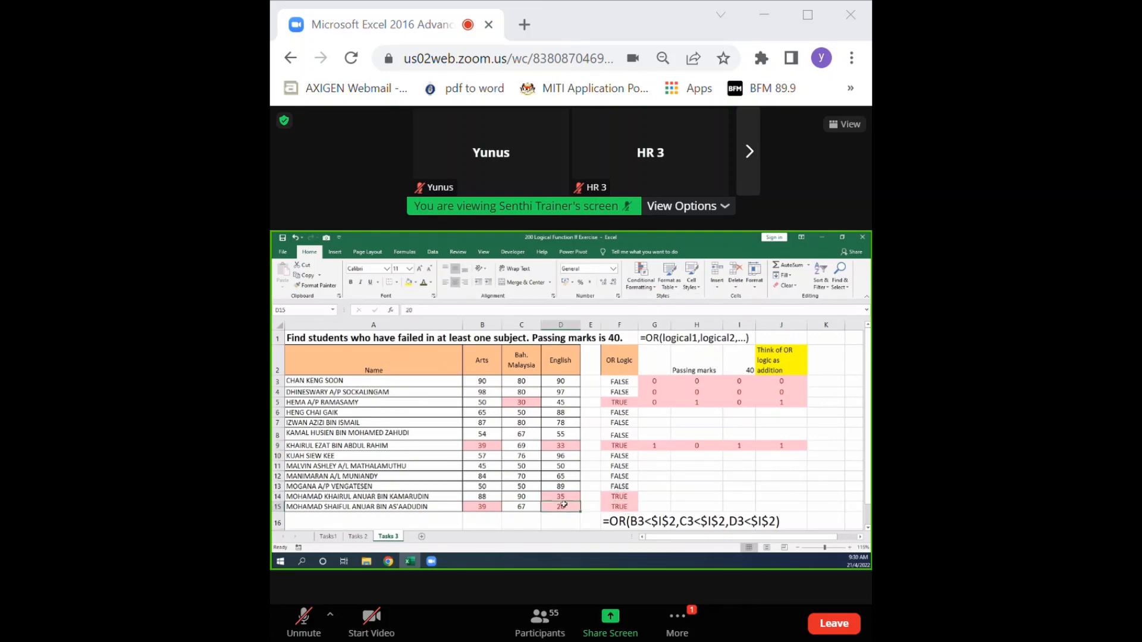
click(562, 496)
click(565, 447)
click(529, 402)
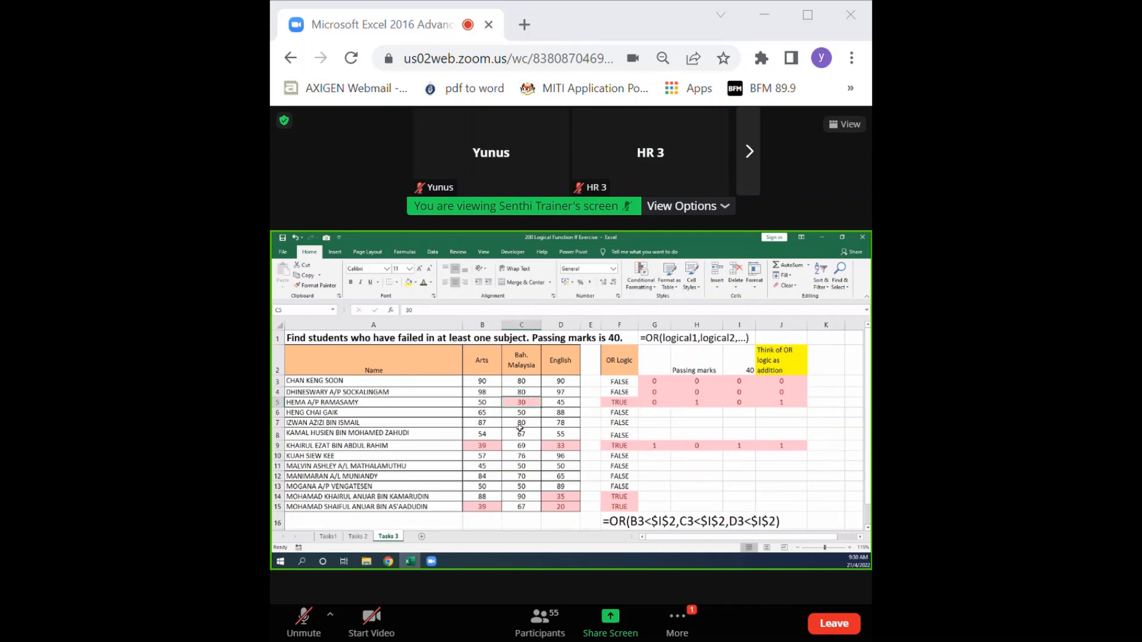
click(496, 446)
click(555, 445)
click(546, 507)
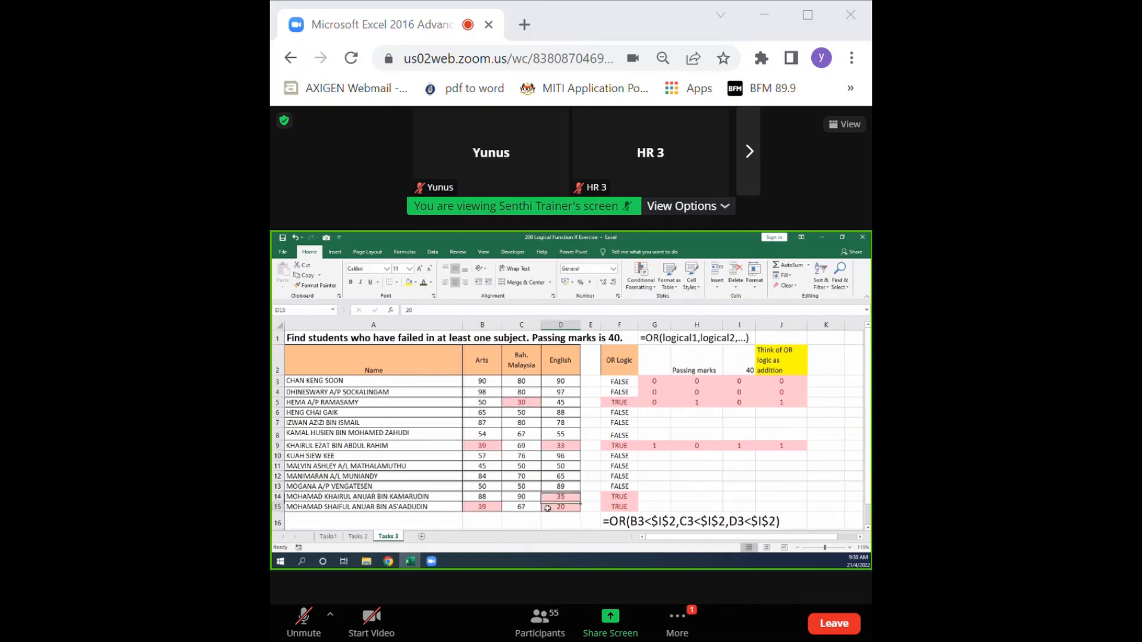
Try a Bah. Malaysia mark of 0 in cell C9, and undo the change.
click(519, 448)
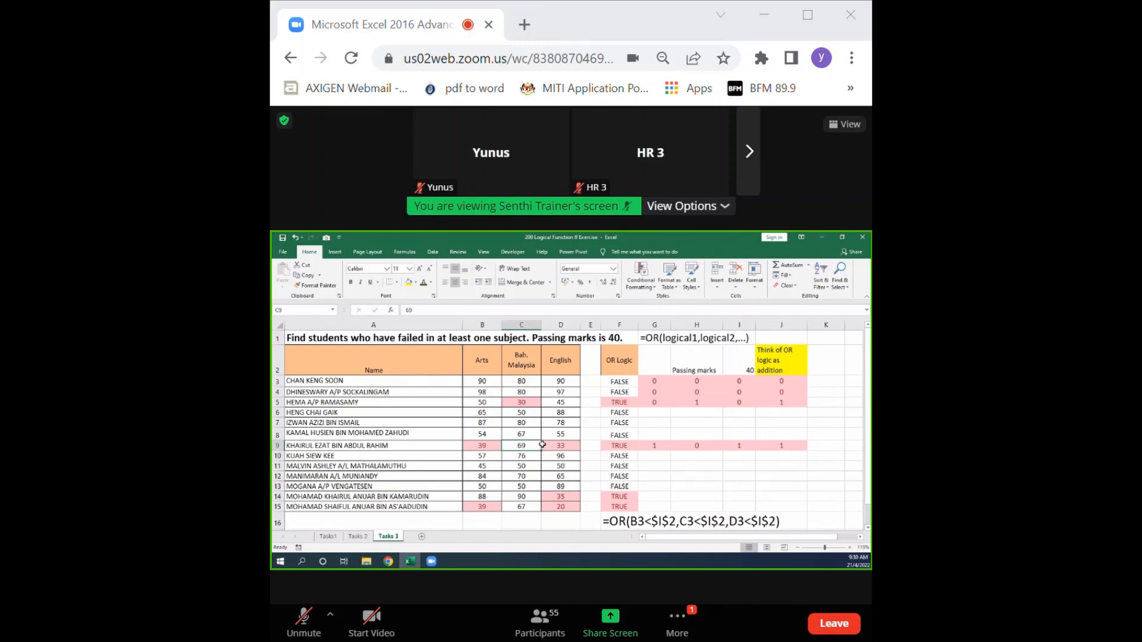
text(0)
key(Return)
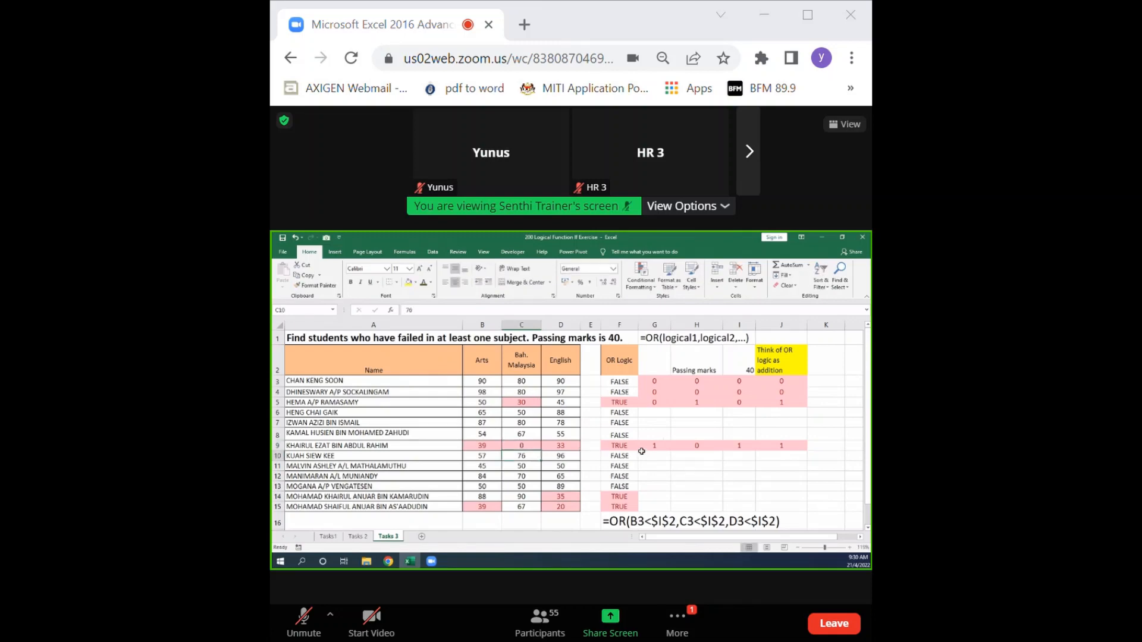
click(528, 447)
key(ctrl+z)
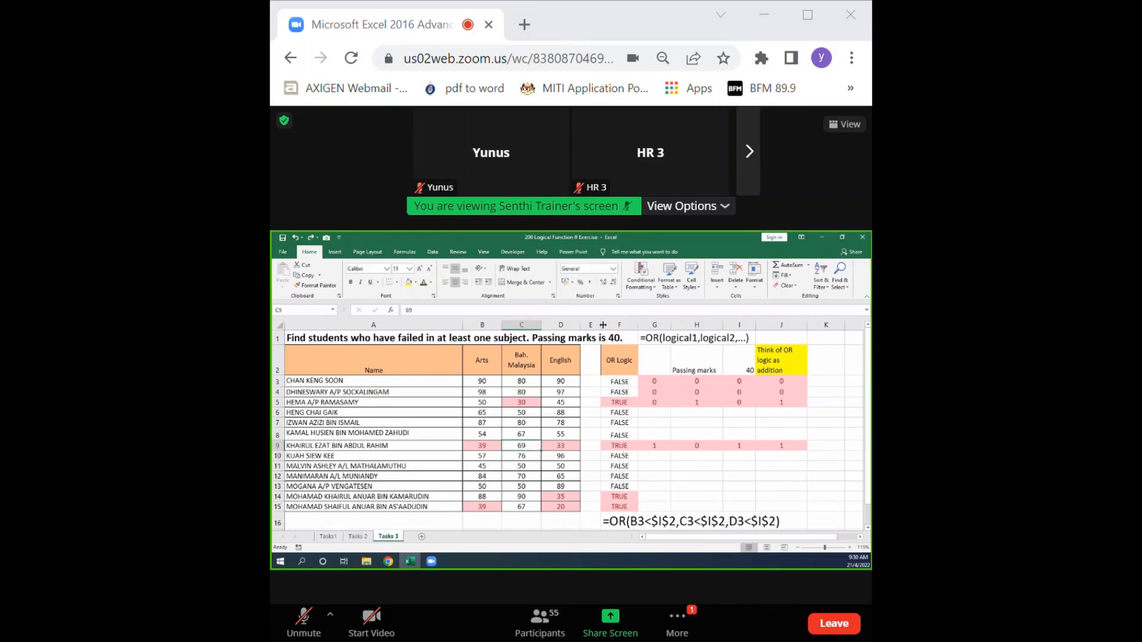
Widen column E and enter the heading Status in cell E2.
drag(600, 326, 636, 326)
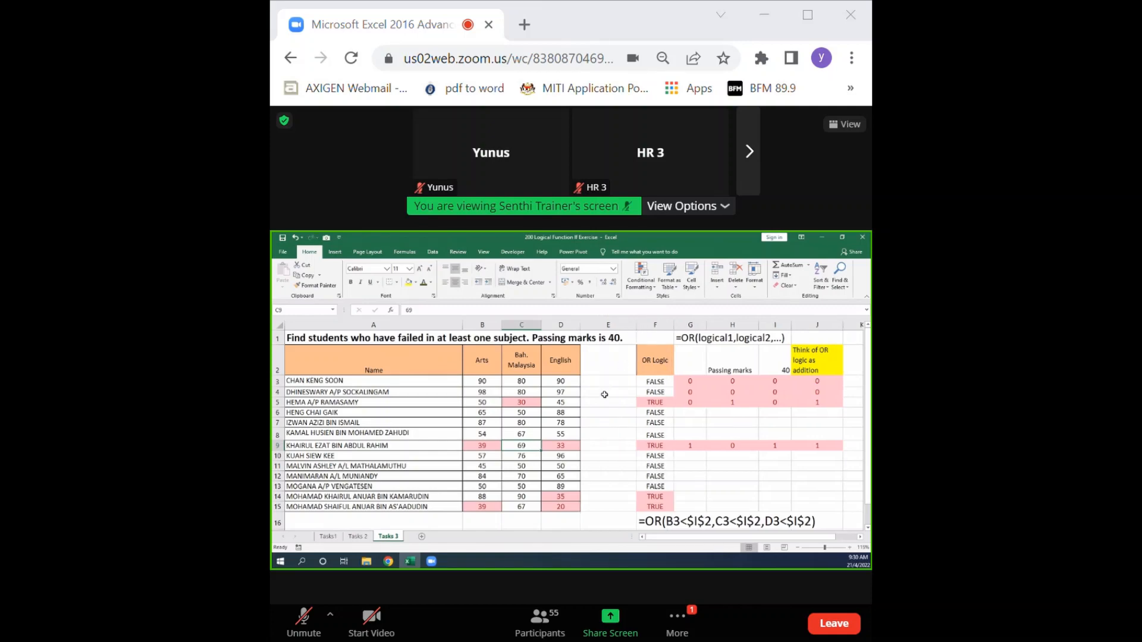
click(615, 373)
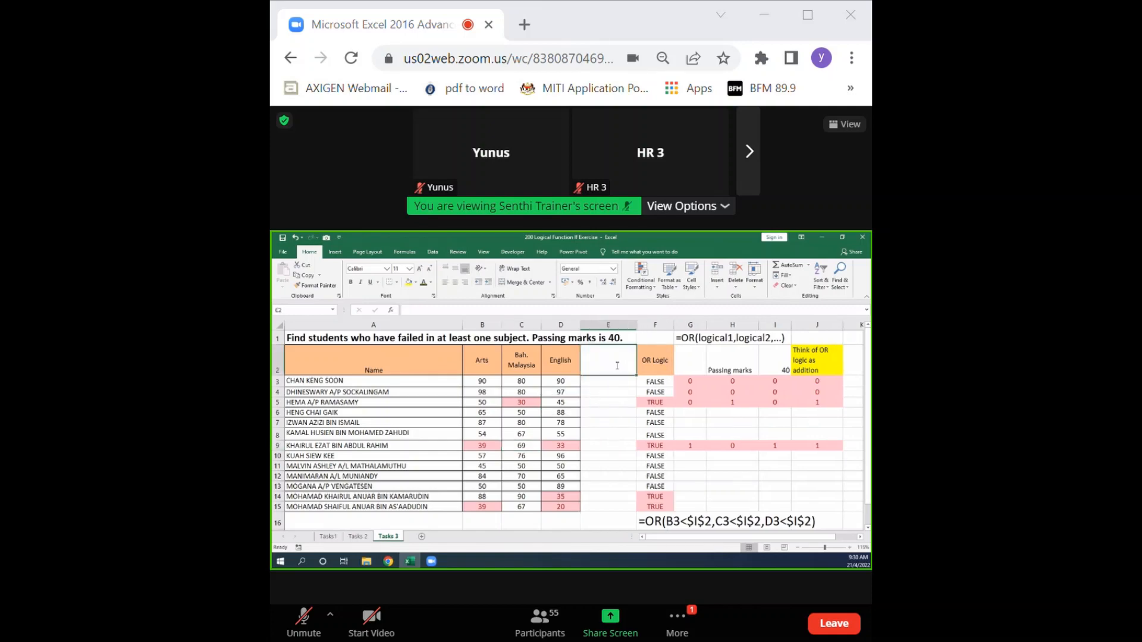
text(Status)
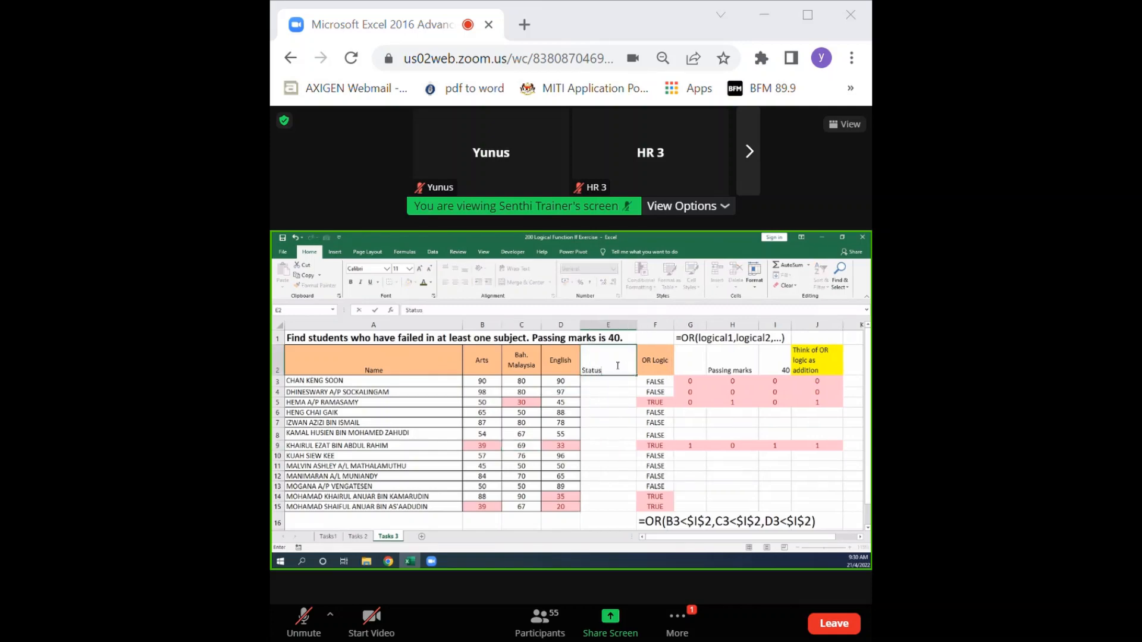
click(620, 424)
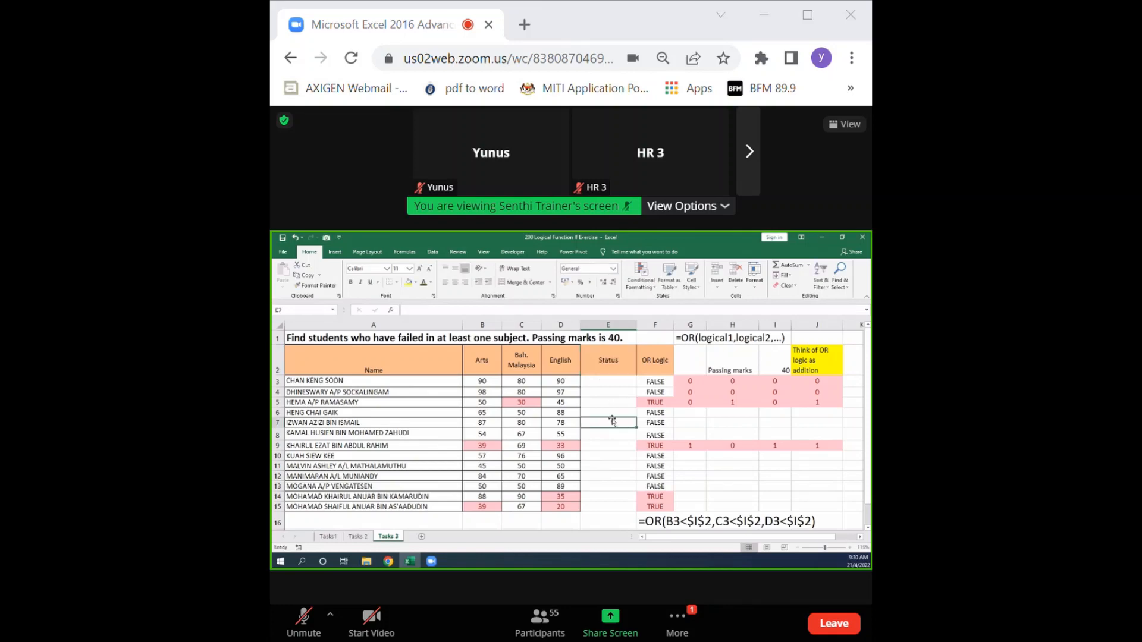
Copy the OR formula from F3 and nest it in E3 as the logical test of an IF function, without its equals sign.
click(665, 381)
drag(495, 310, 408, 304)
key(ctrl+c)
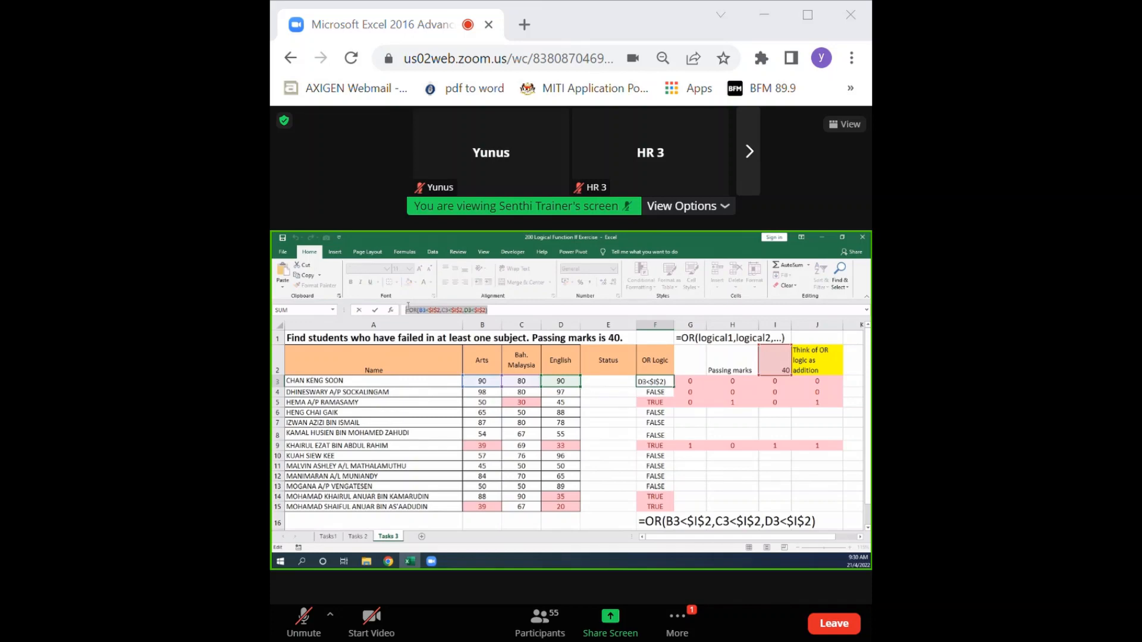
key(Escape)
click(601, 383)
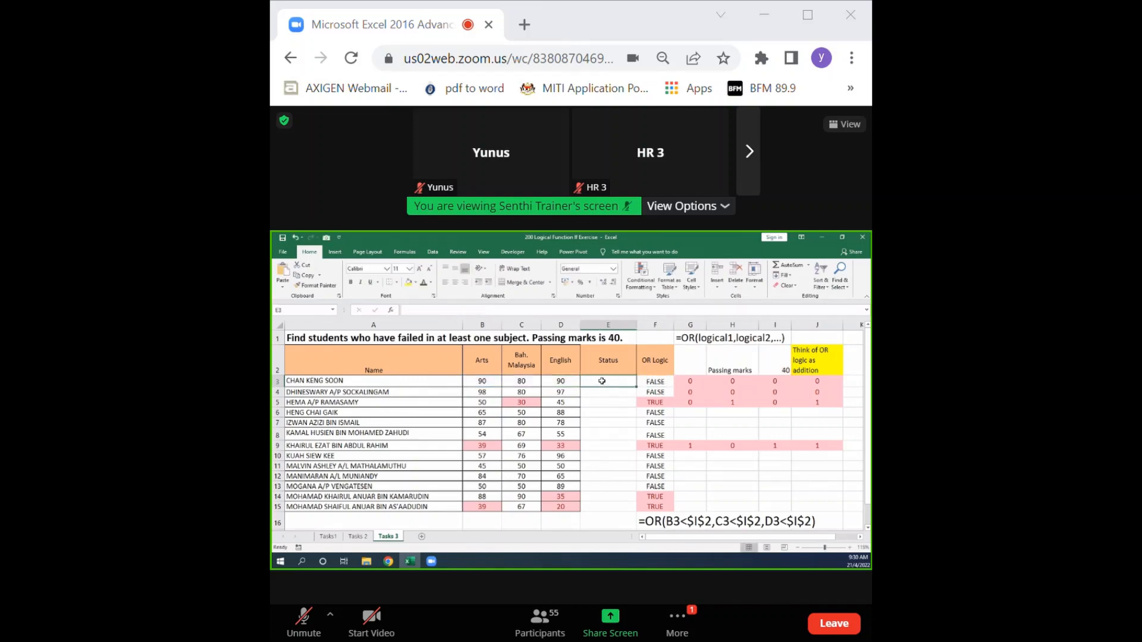
text(=if)
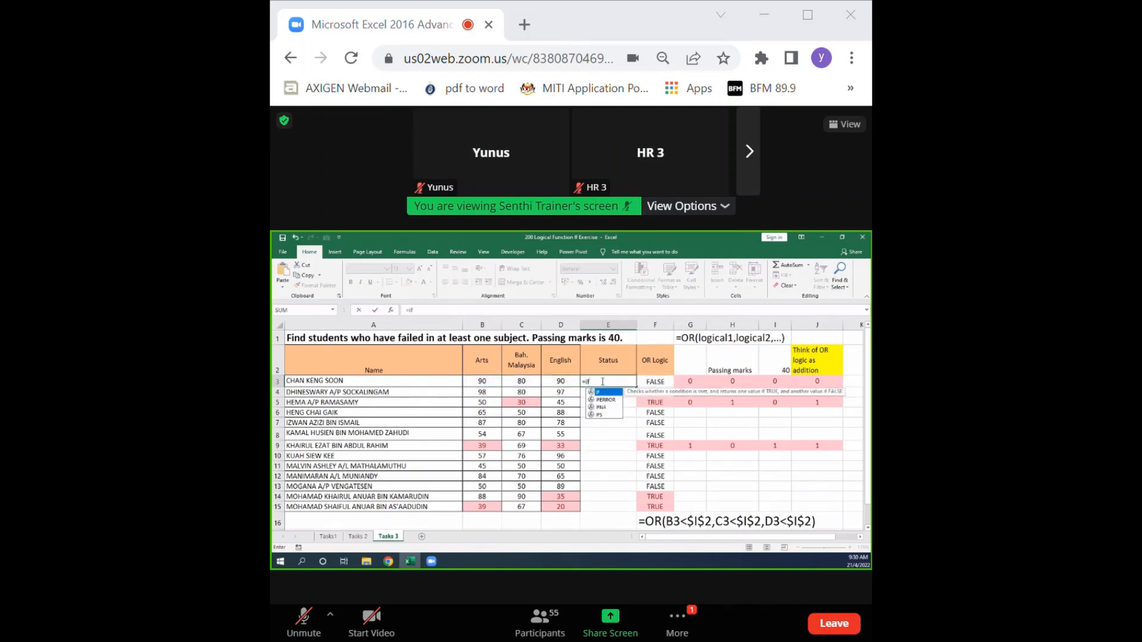
key(ctrl+v)
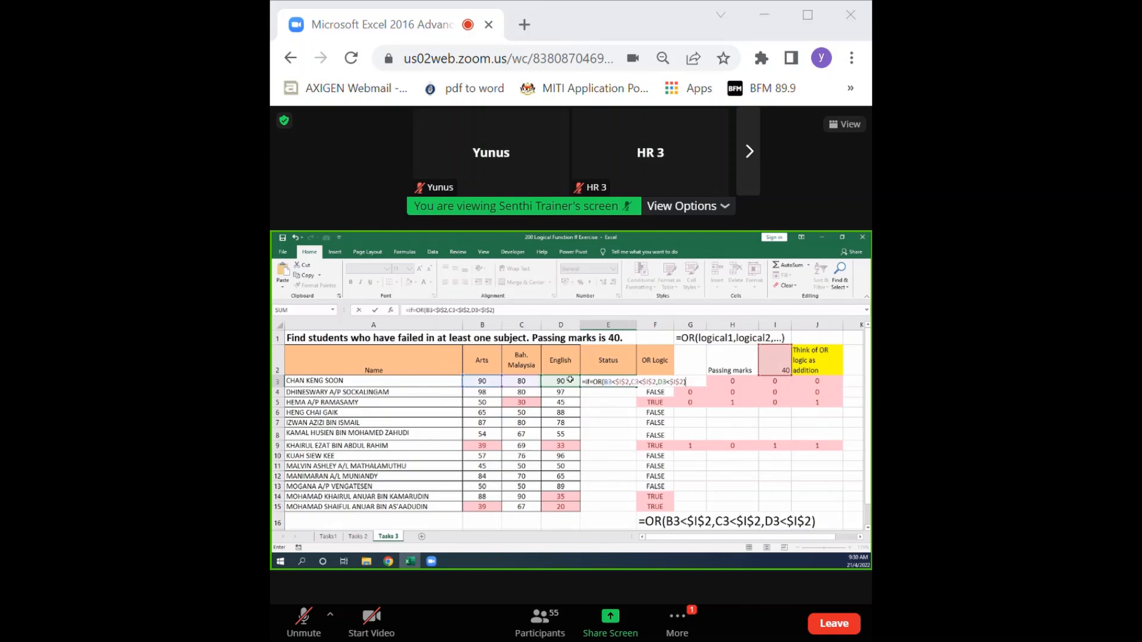
click(420, 311)
key(BackSpace)
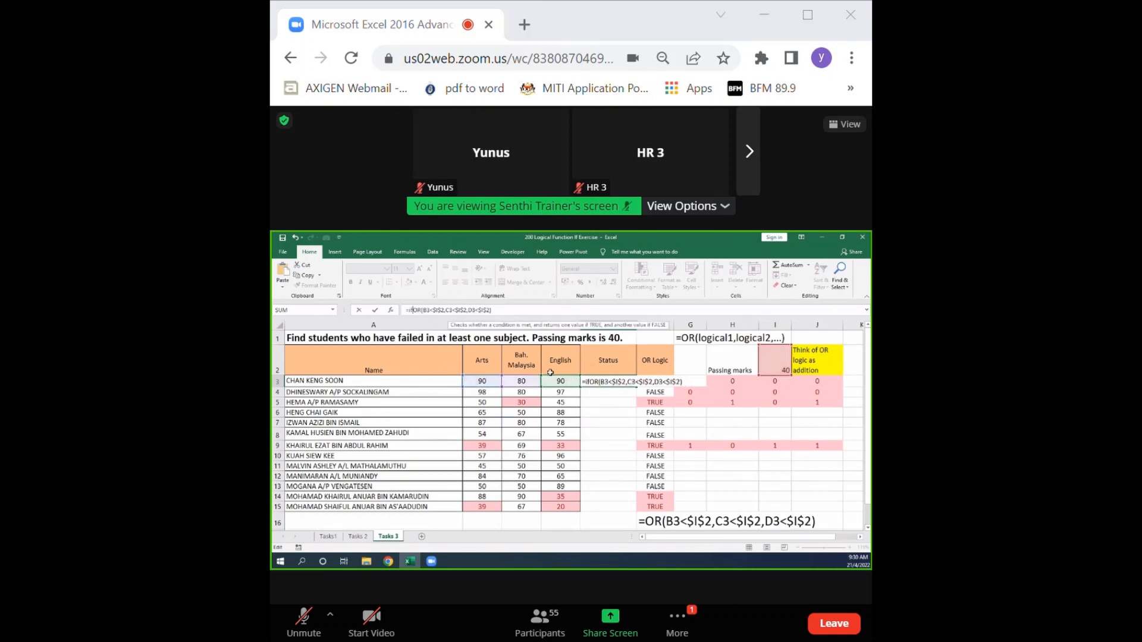
text(()
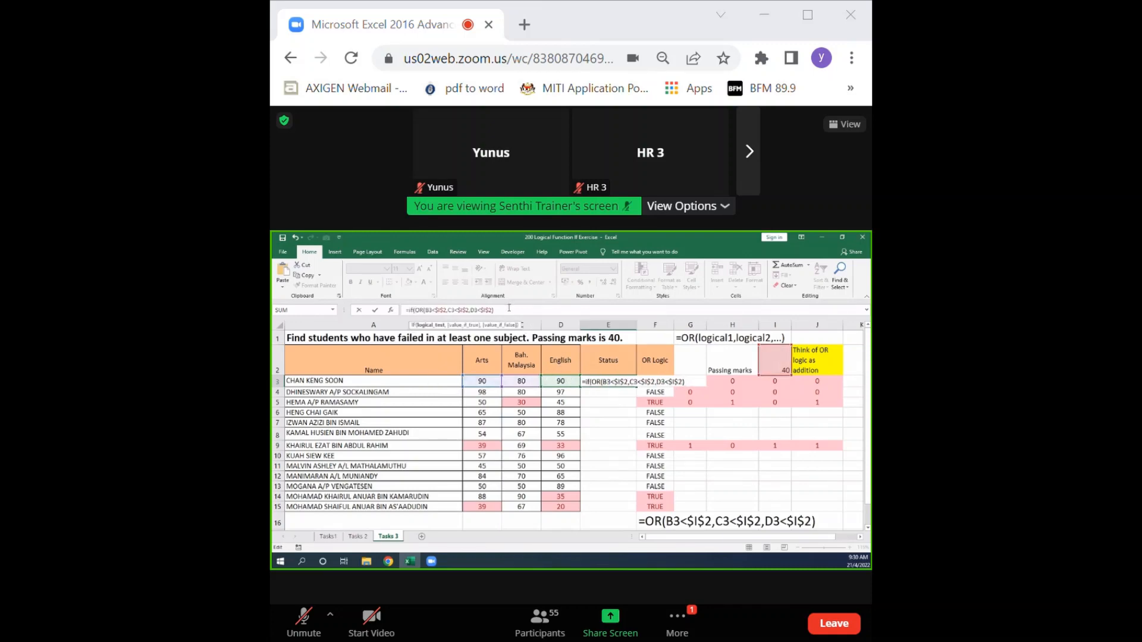
text(,"YES","N)
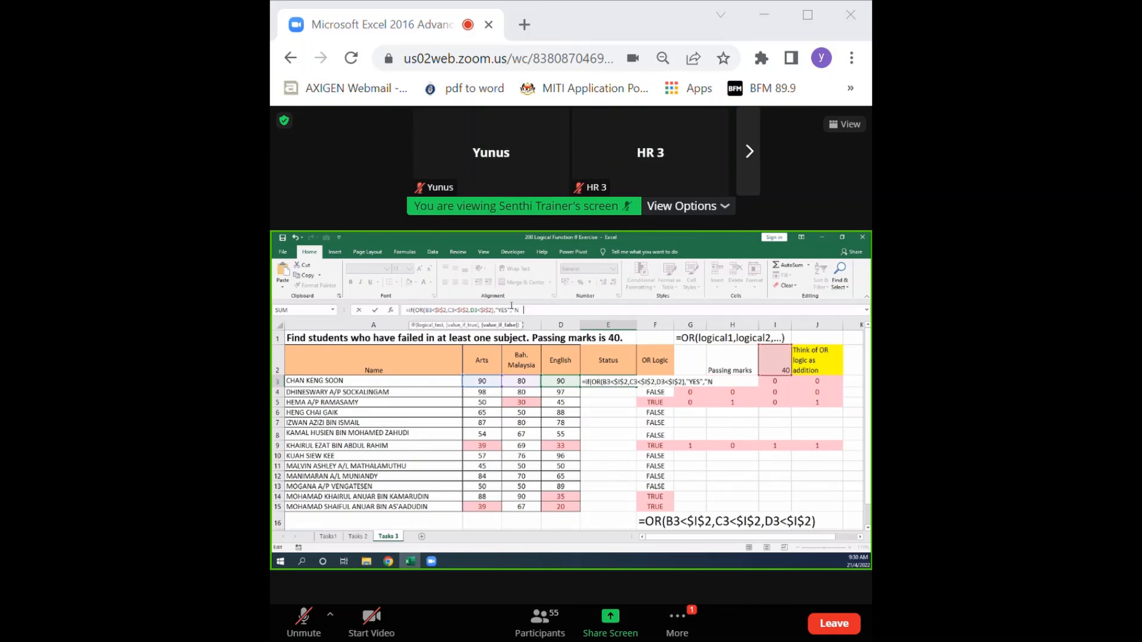
text(O"))
Complete the IF formula in E3 with "YES" as the value if true and "NO" as the value if false.
key(Return)
Fill the Status formula from E3 down through row 15, clear the extra copy in E16, and narrow column E.
click(589, 382)
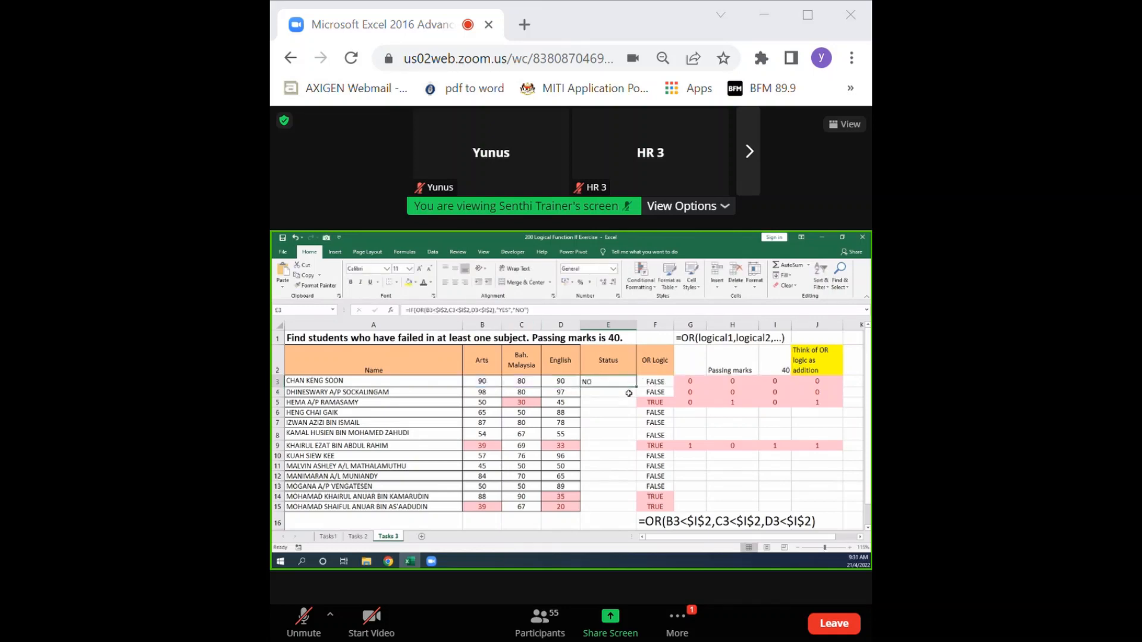
drag(635, 389, 607, 522)
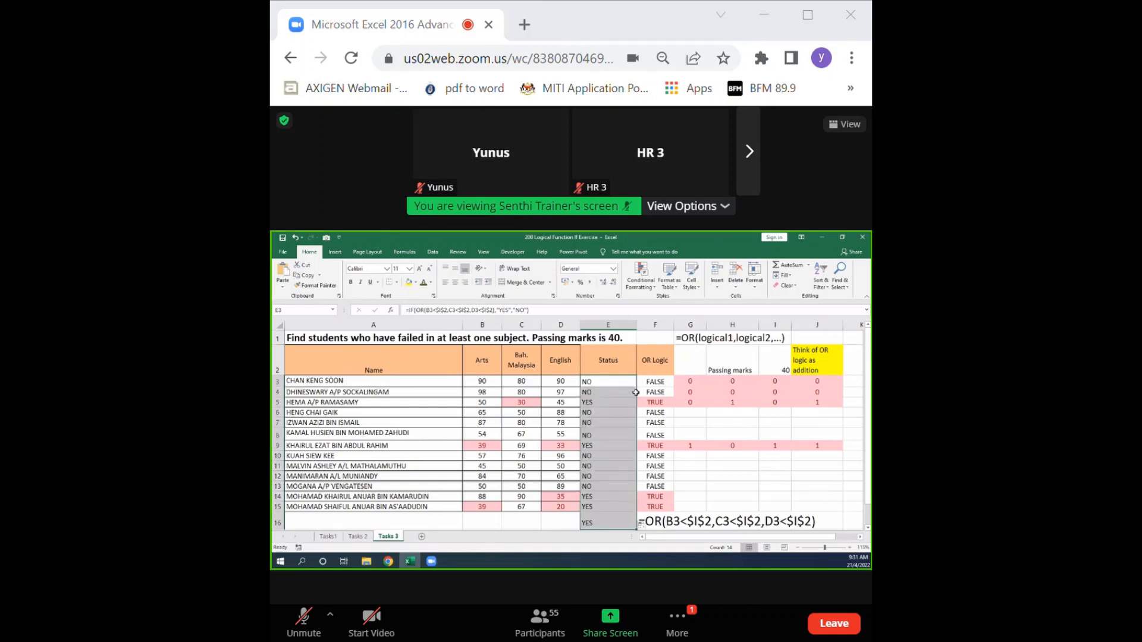
click(593, 524)
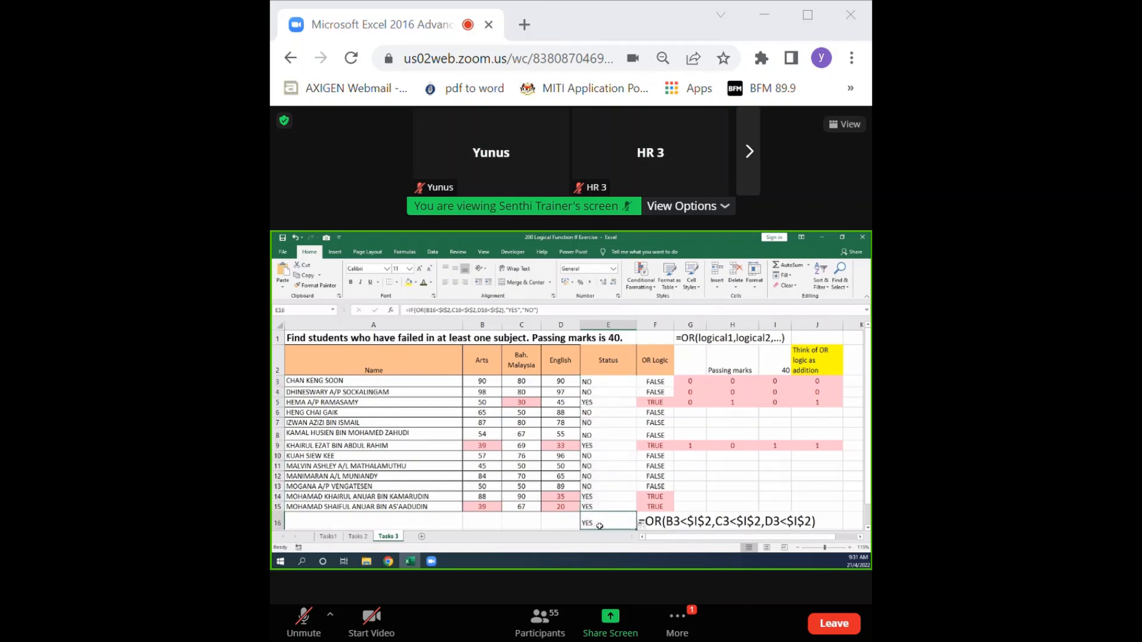
click(588, 400)
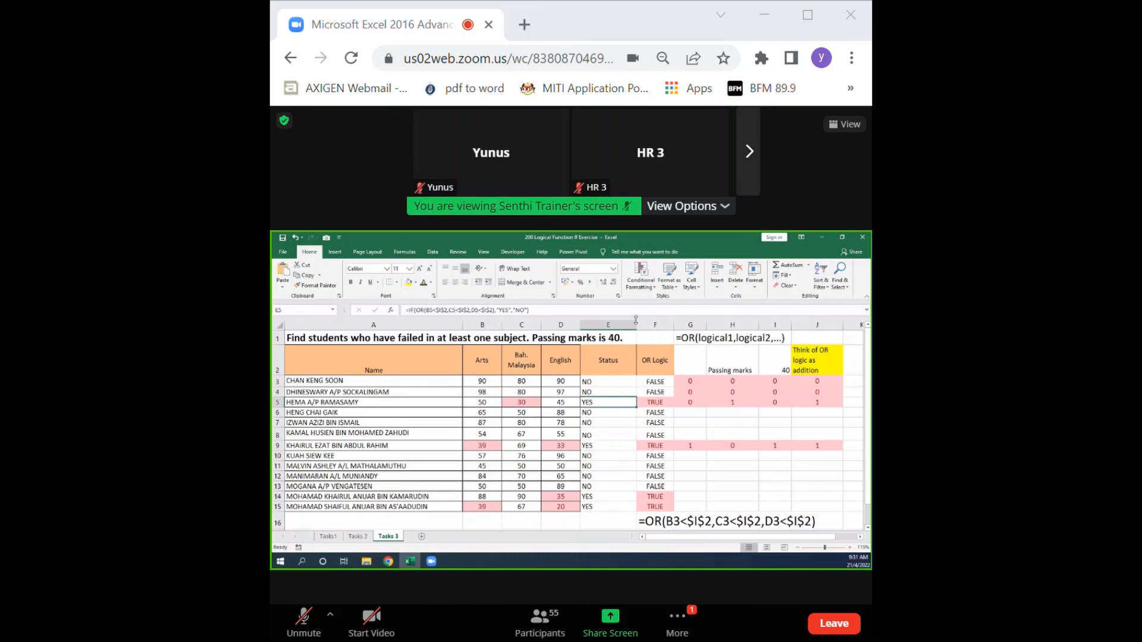
drag(633, 323, 613, 325)
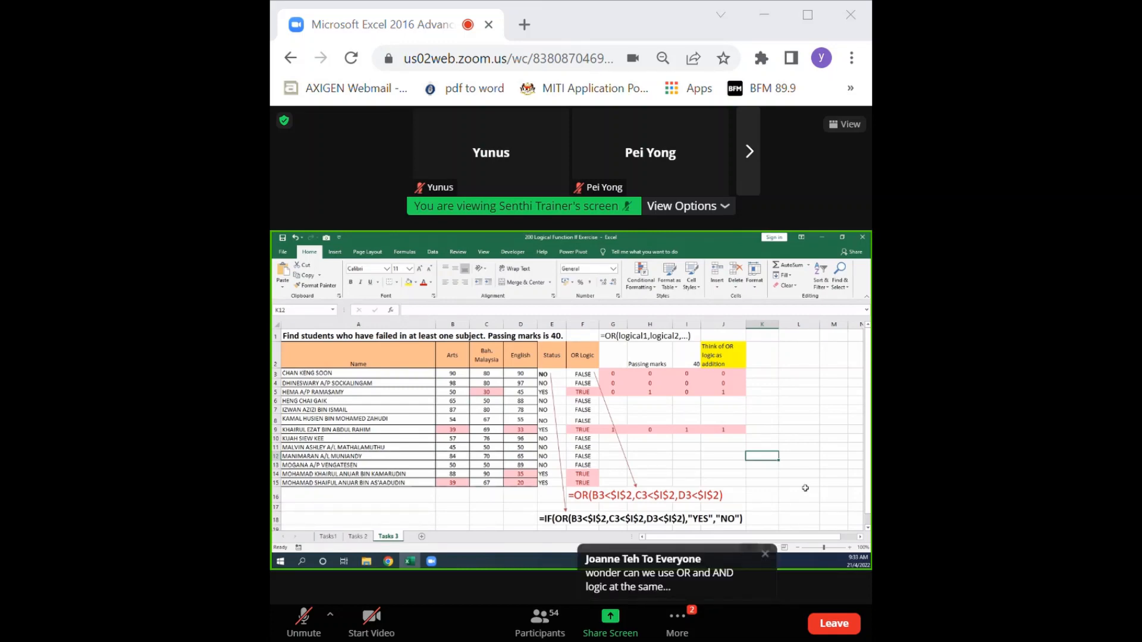
click(512, 34)
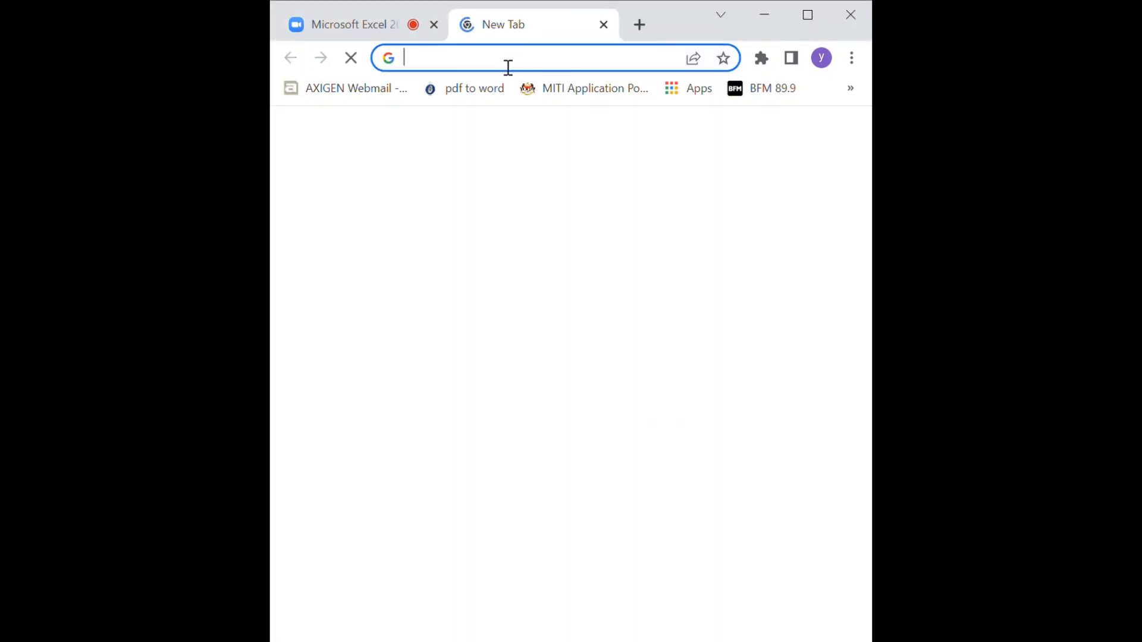
click(392, 33)
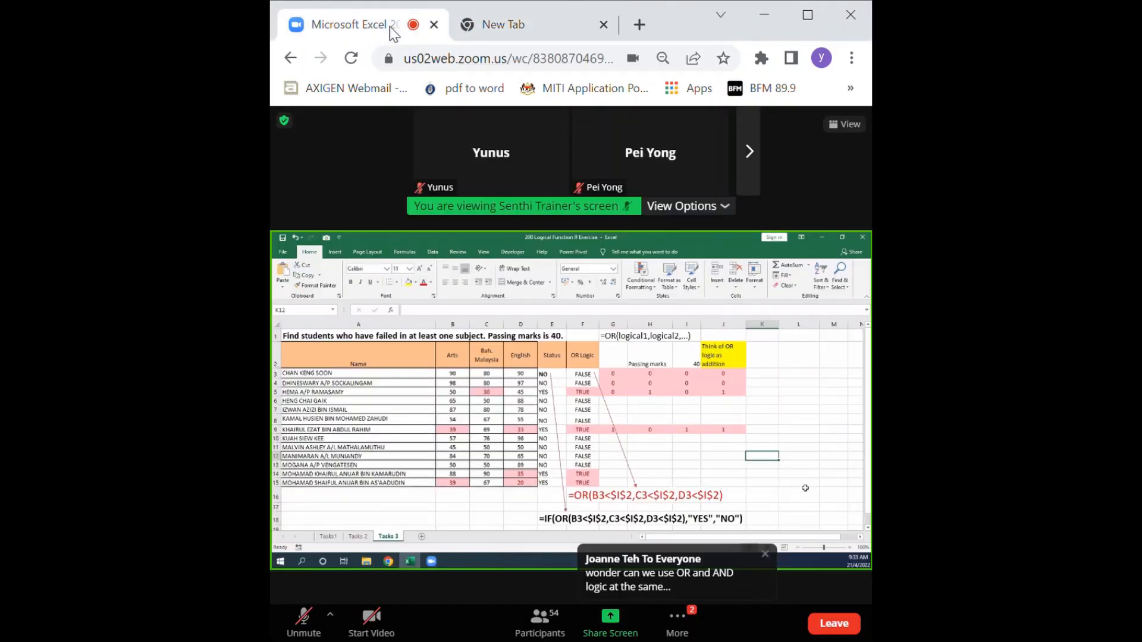
click(511, 35)
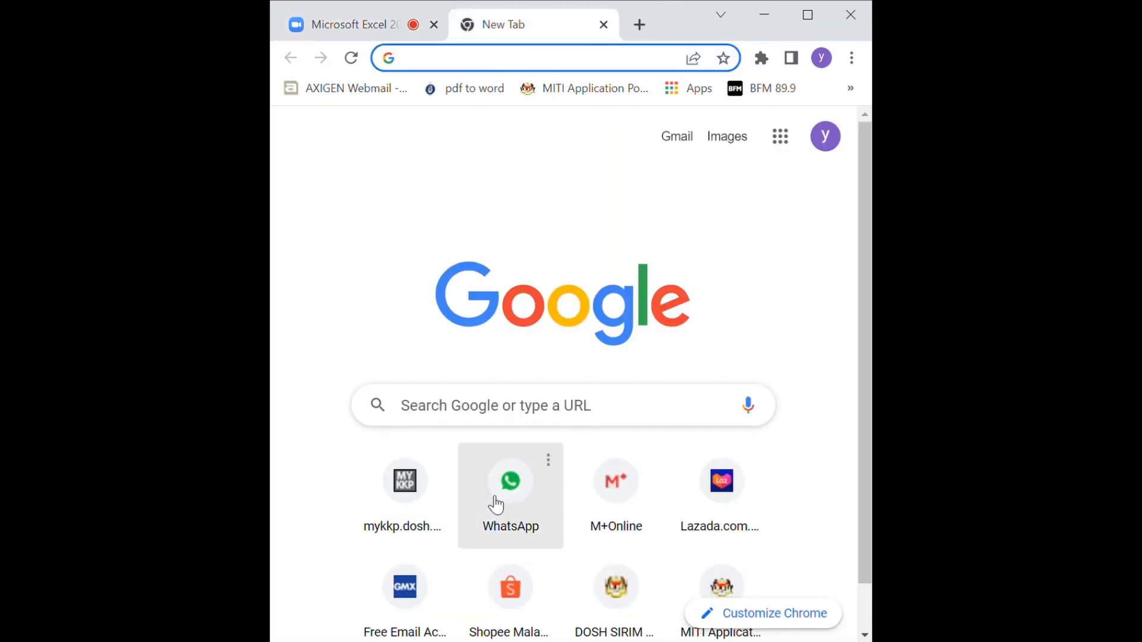
click(408, 502)
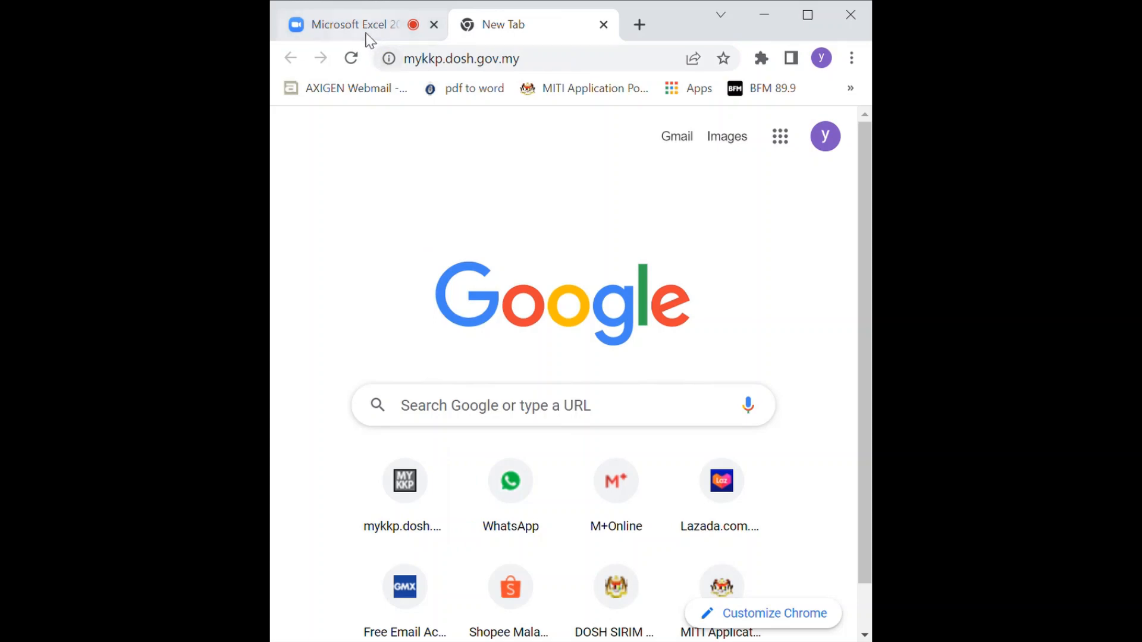
click(369, 37)
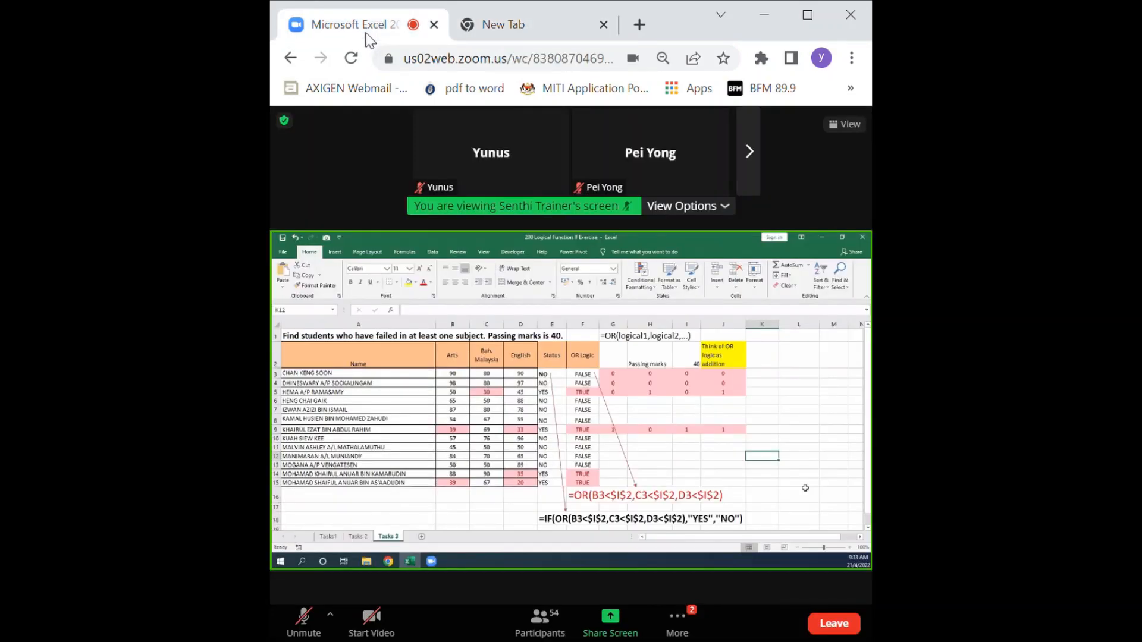
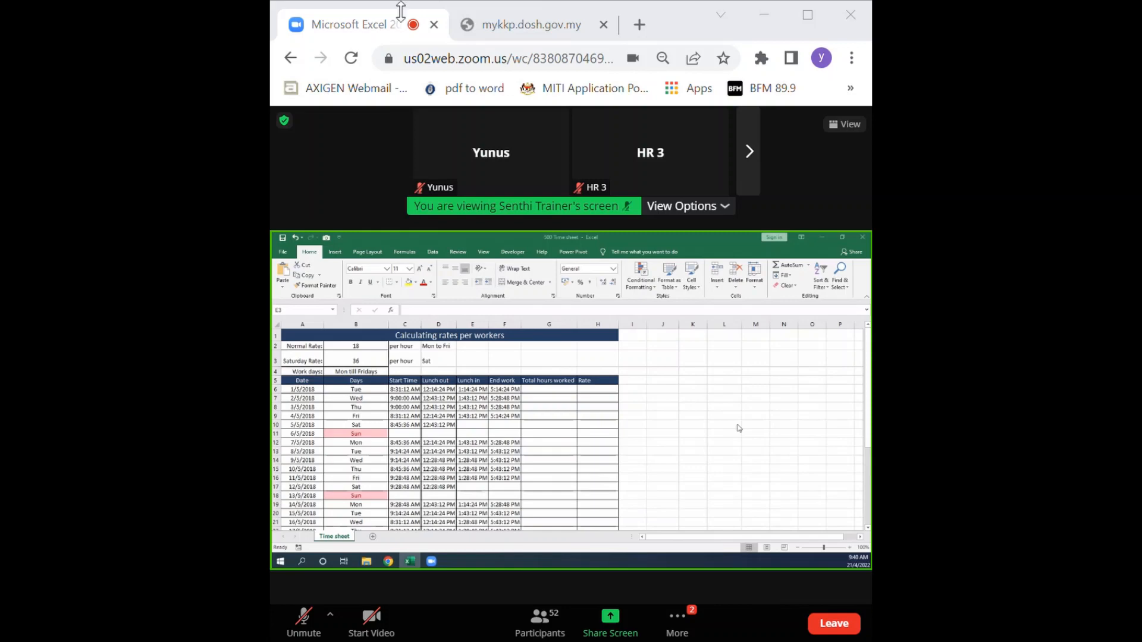
Retry loading mykkp.dosh.gov.my in its browser tab and return to the Zoom meeting.
click(489, 24)
click(486, 60)
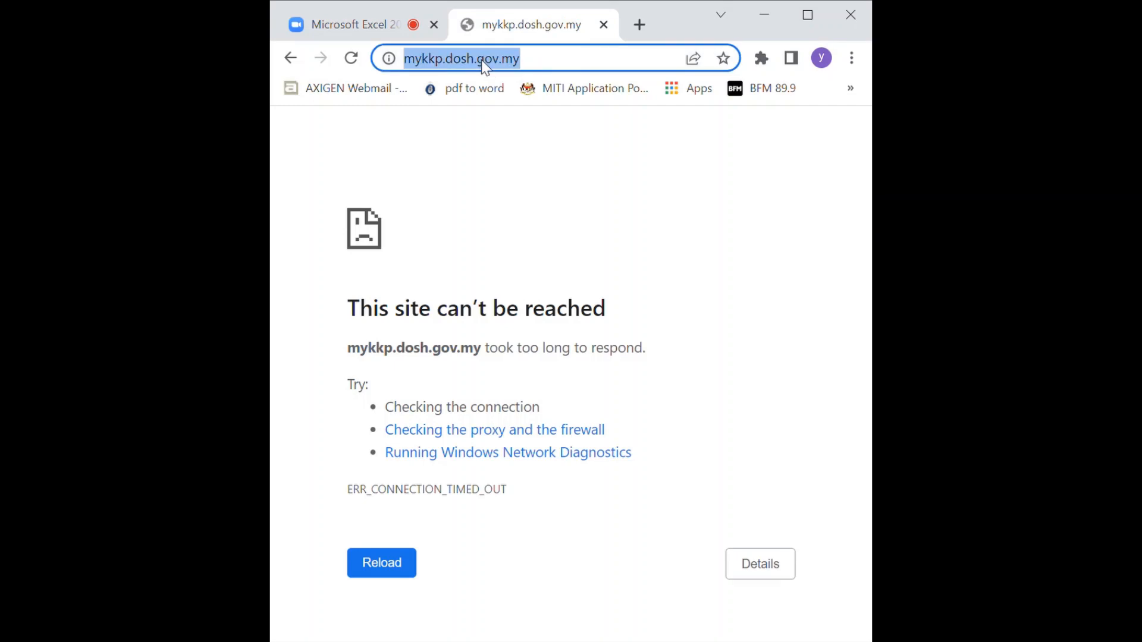
key(Return)
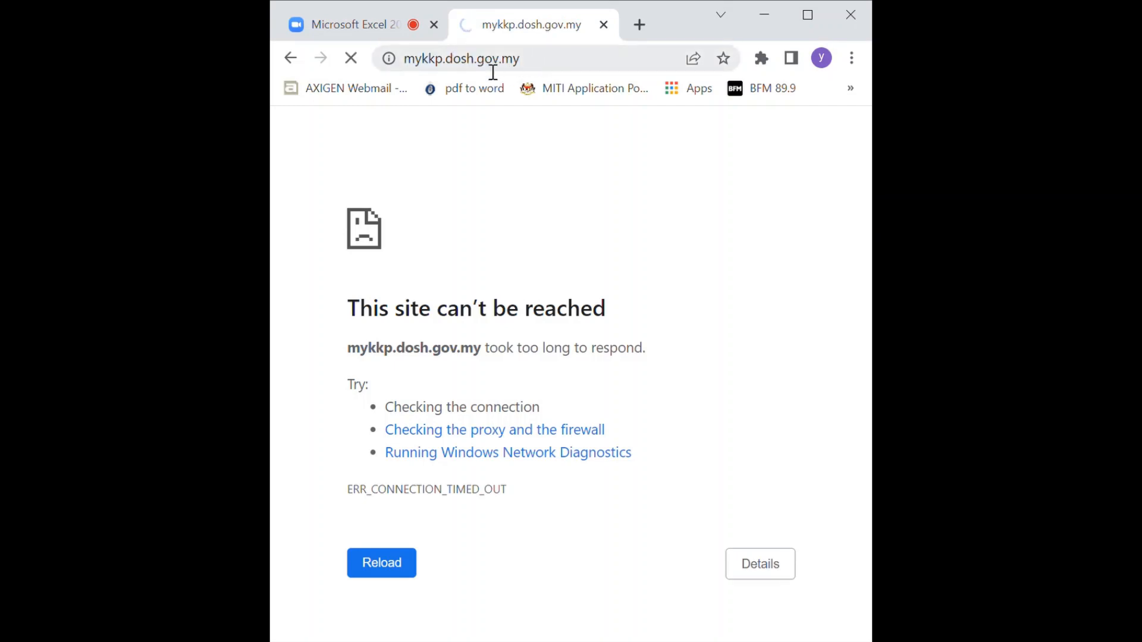
click(337, 27)
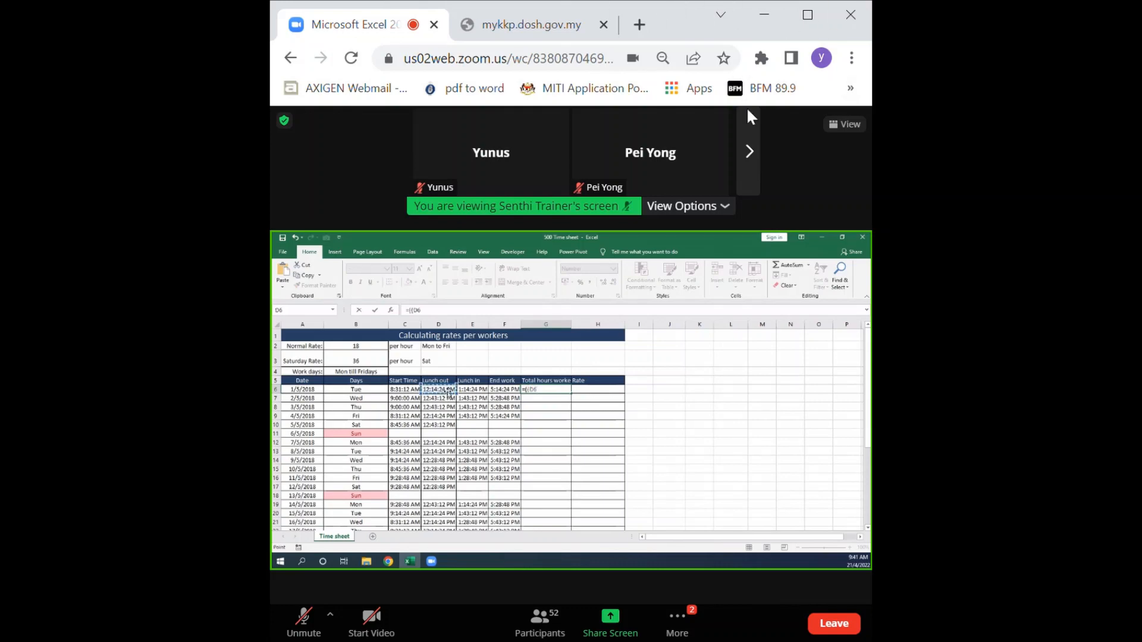
scroll(556, 395, up, 2)
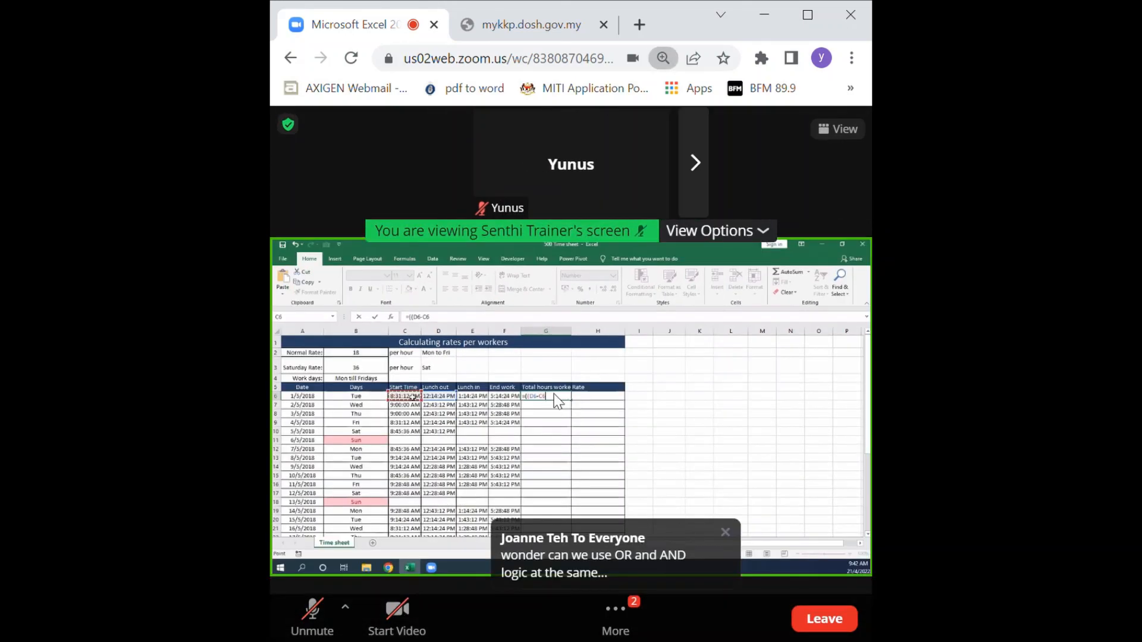
scroll(555, 394, up, 3)
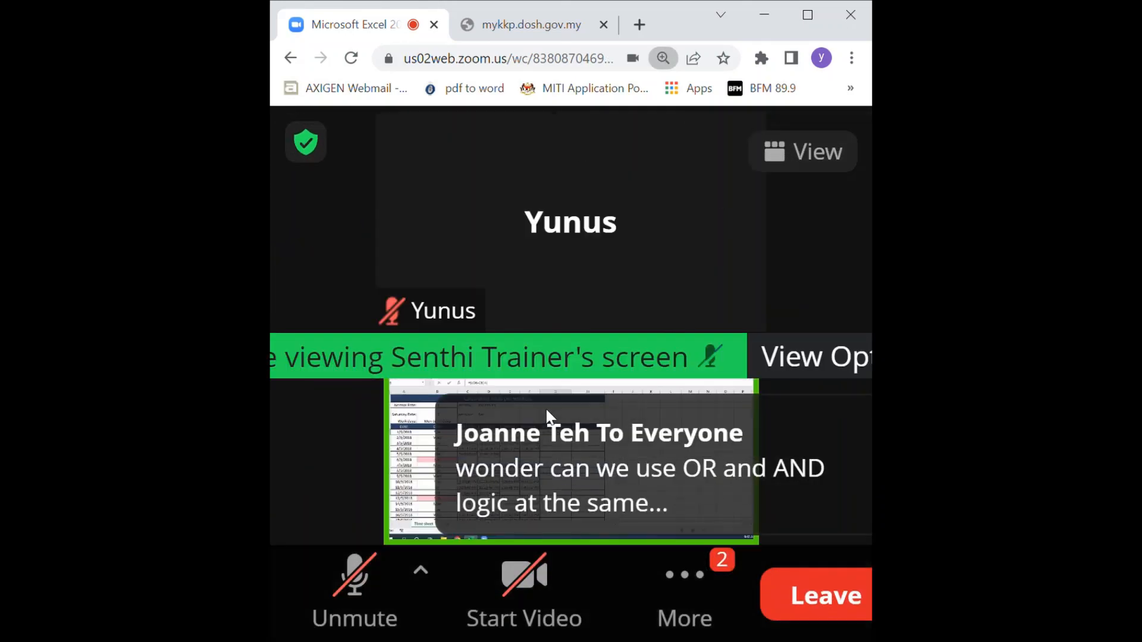
scroll(547, 410, down, 5)
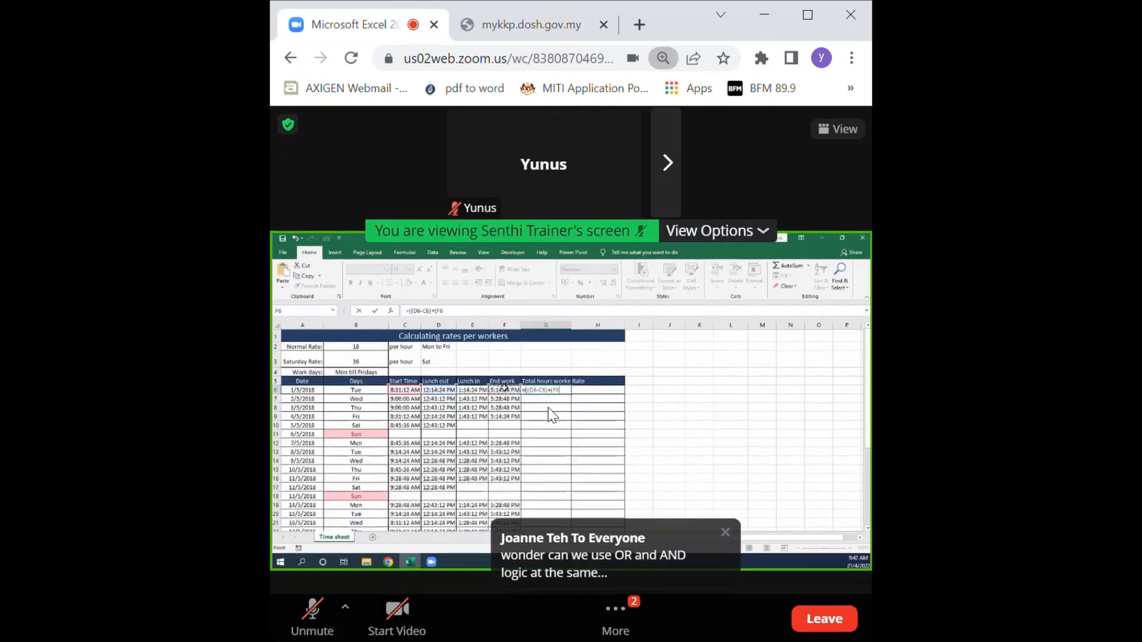
scroll(550, 414, down, 3)
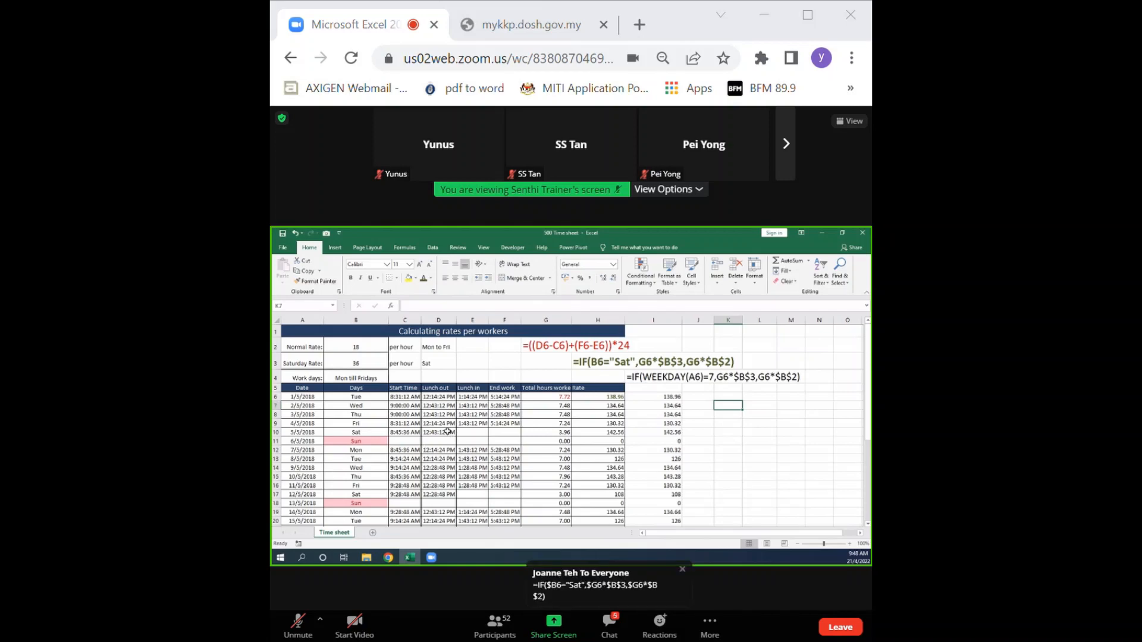
Inspect the Total hours worked formula in cell G6 of the time sheet.
click(548, 397)
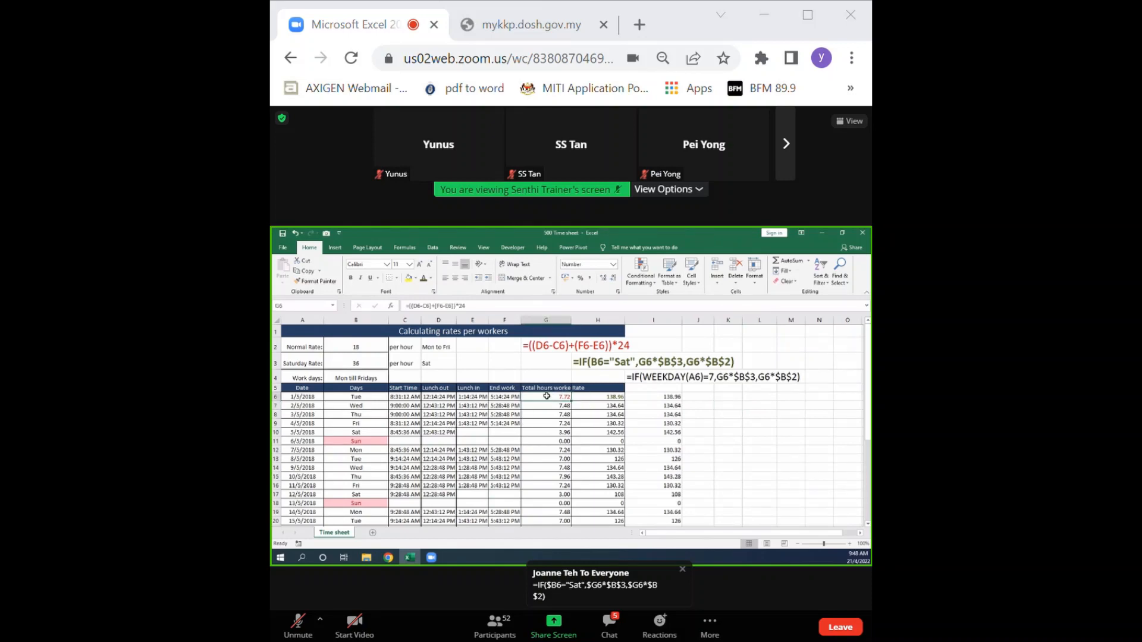
click(426, 306)
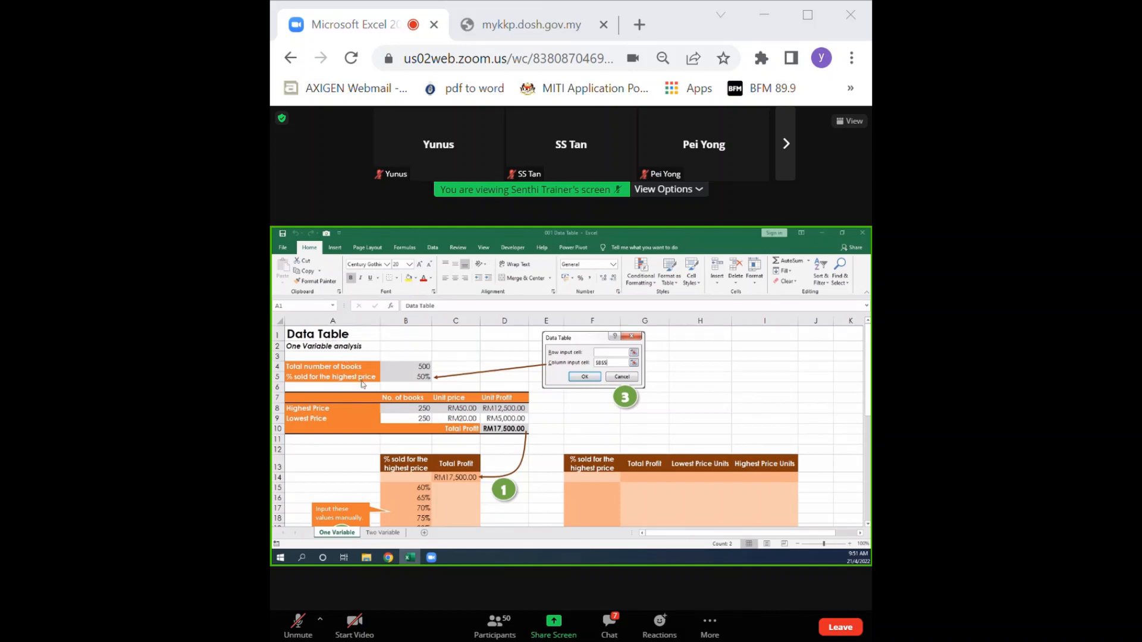
Examine the total number of books input in cell B4 on the One Variable sheet.
click(418, 367)
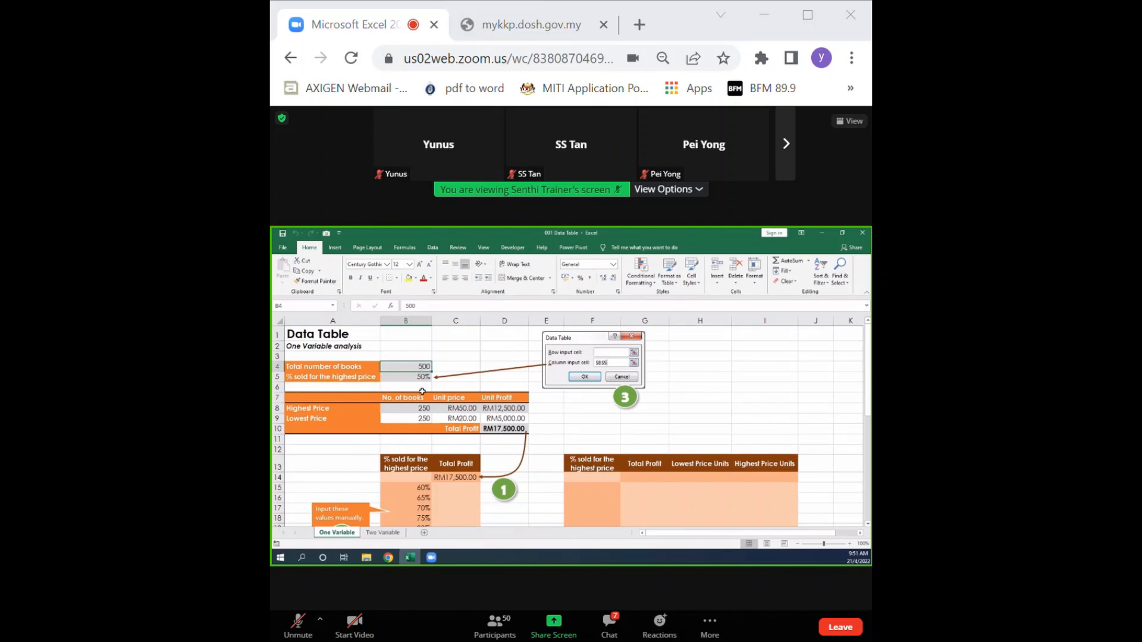
scroll(423, 387, down, 3)
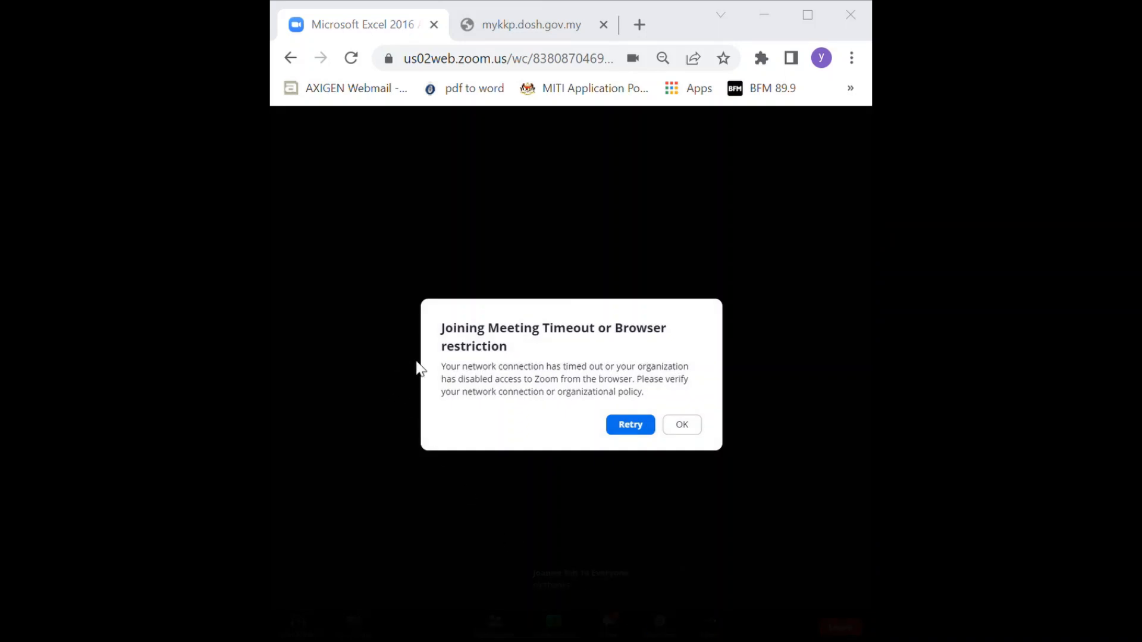
Retry joining the Zoom meeting and reload its page to restore the connection.
click(644, 425)
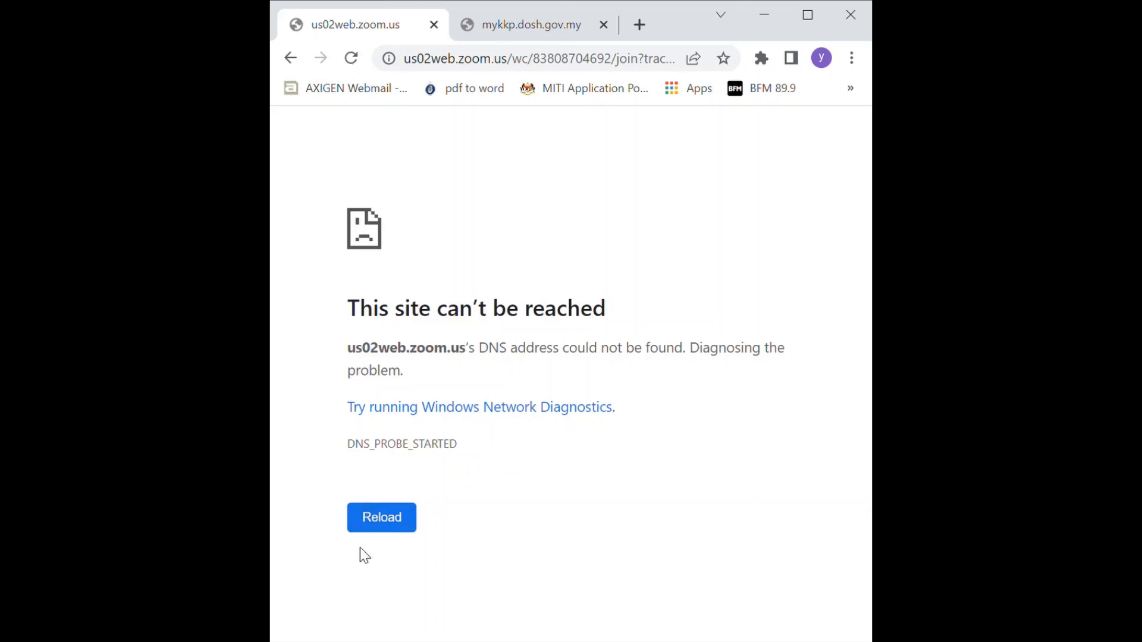
click(382, 523)
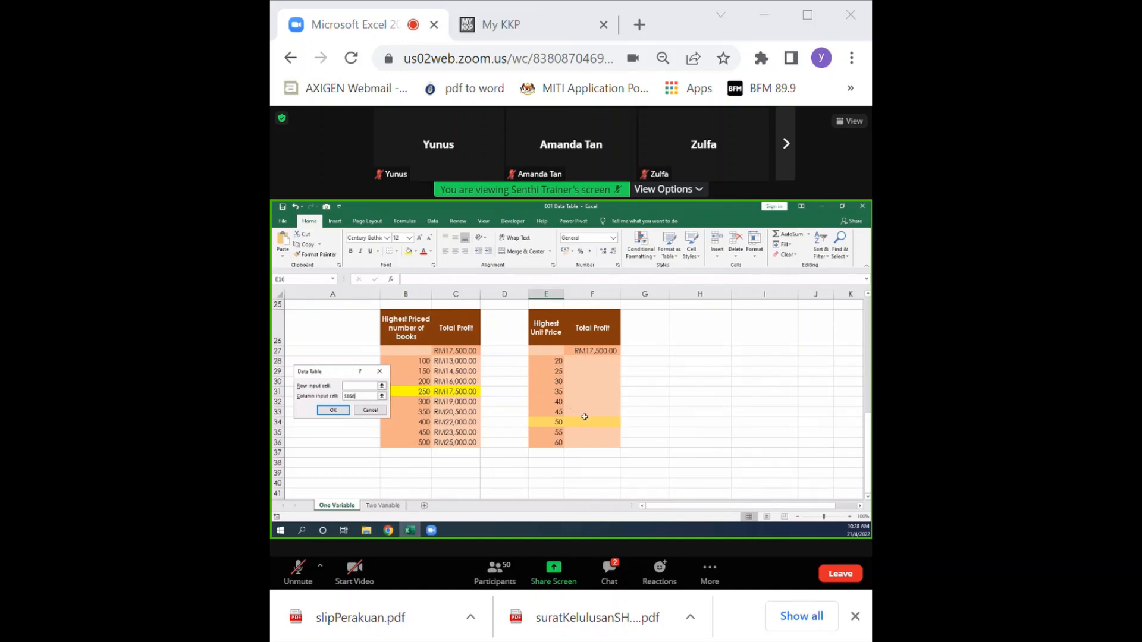
Check the highest unit price in cell C8 as the column input cell for the Highest Unit Price data table.
scroll(583, 413, up, 3)
scroll(598, 426, up, 4)
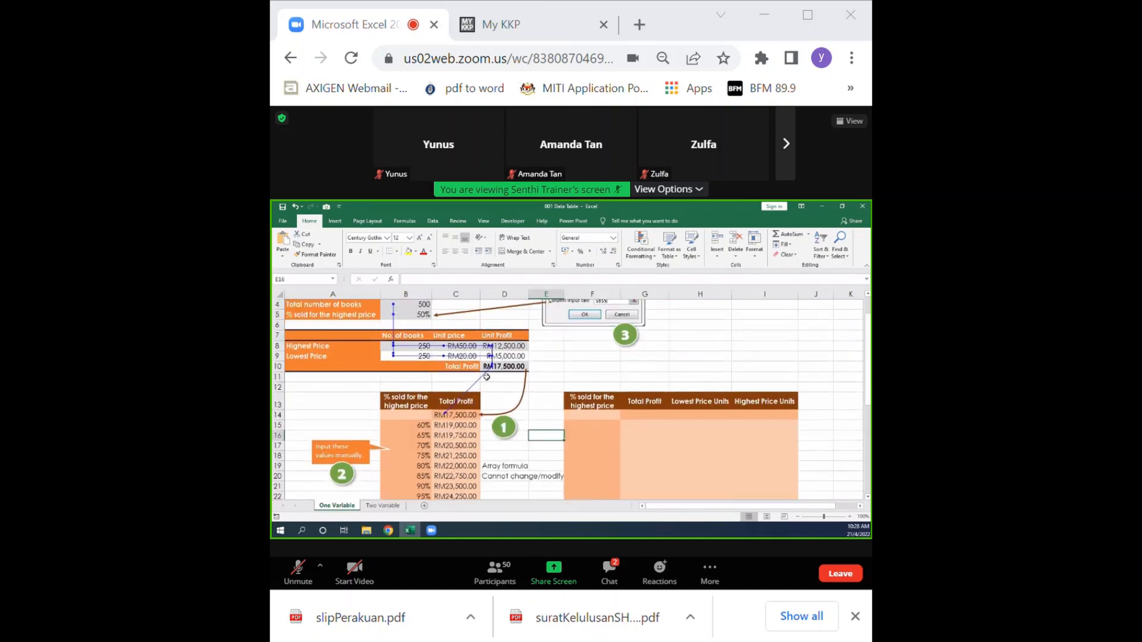
click(476, 349)
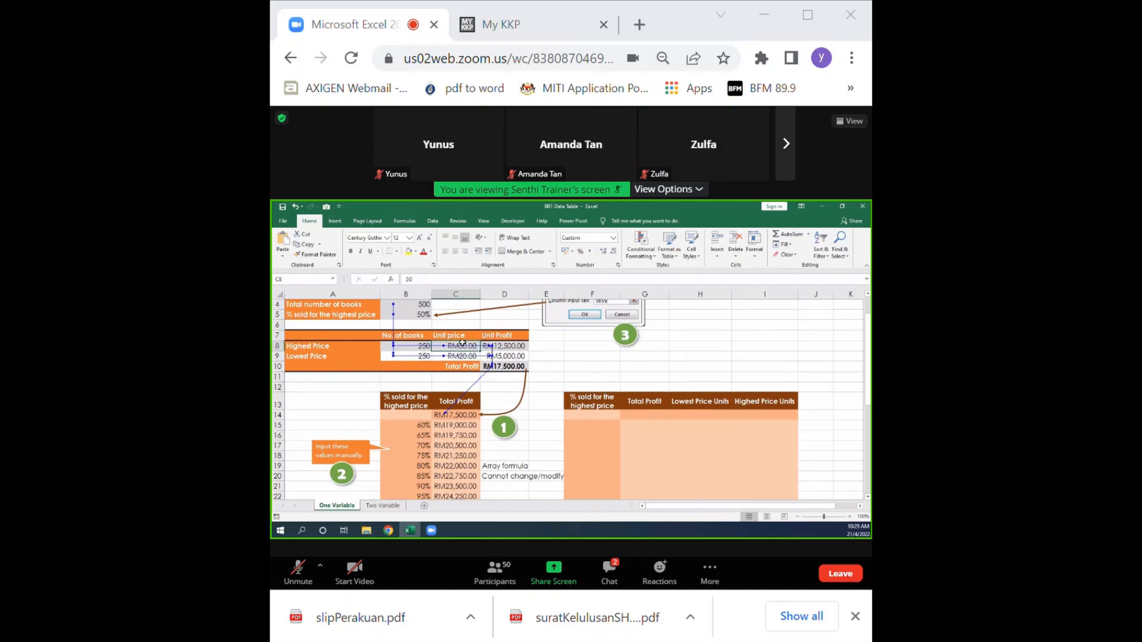
scroll(533, 366, down, 1)
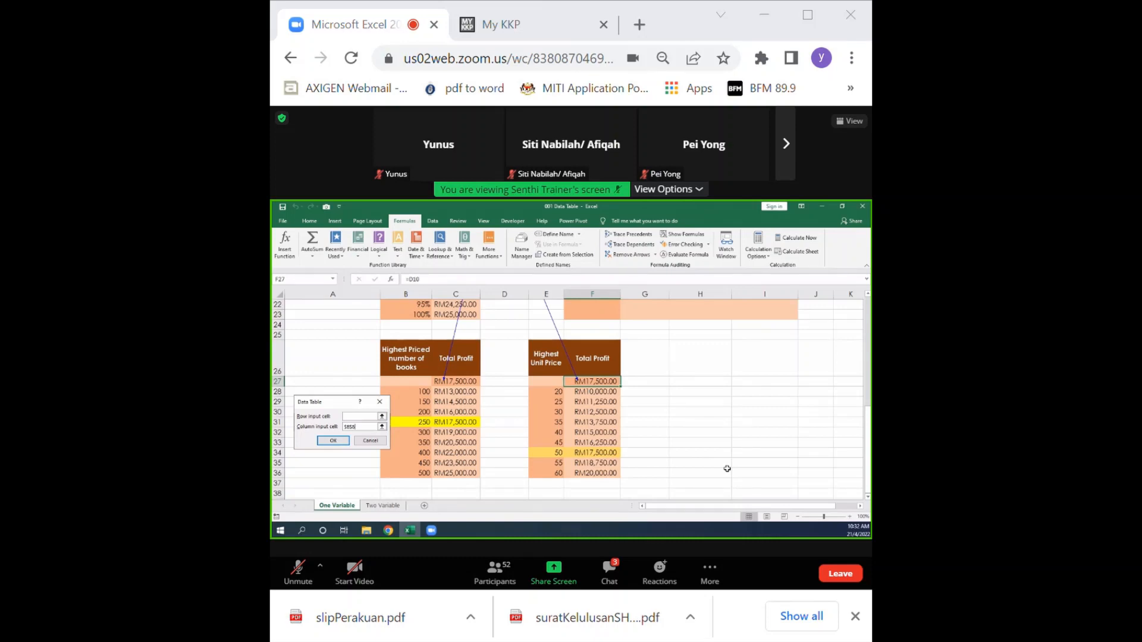
Save the Data Table workbook.
key(ctrl+s)
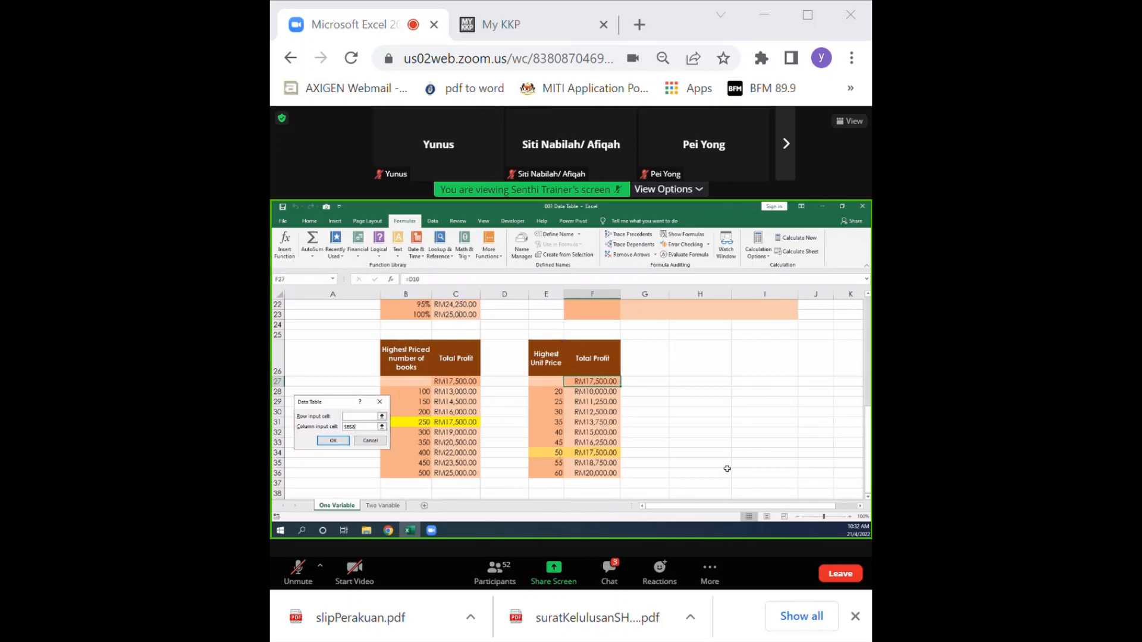
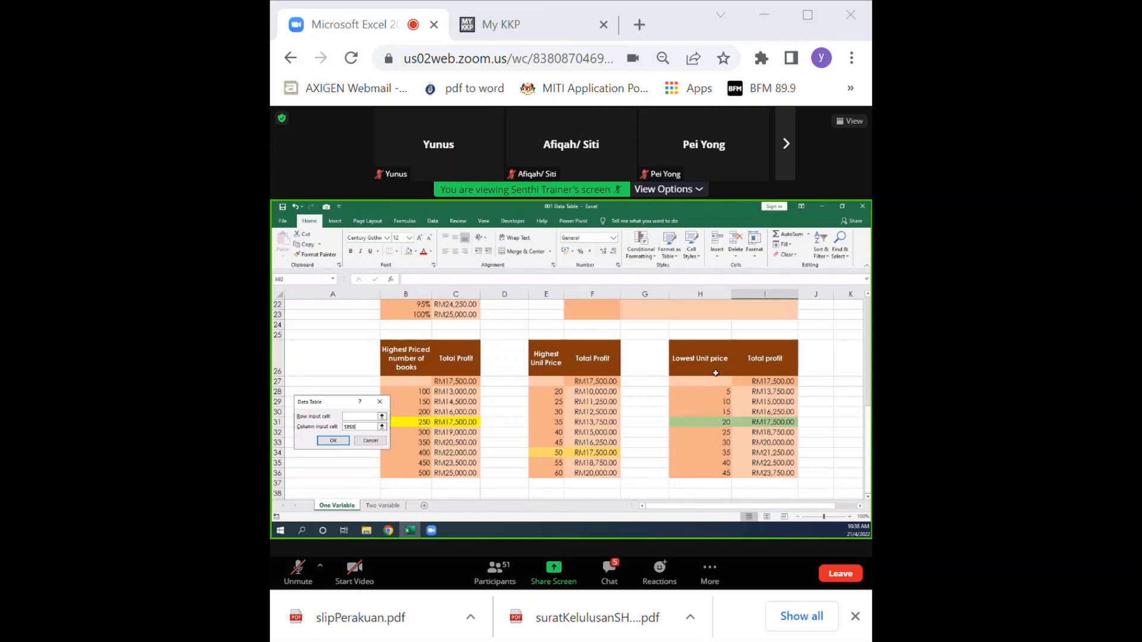
Try 3 as the first Lowest Unit price in cell H28 and set it back to 5.
click(715, 391)
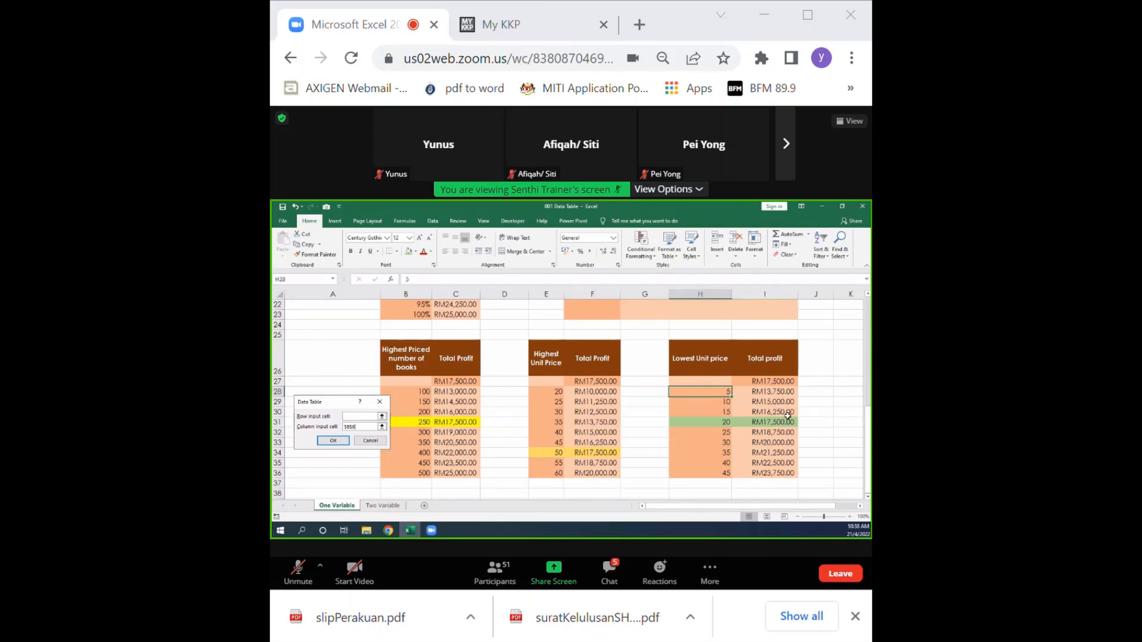
text(3)
key(Return)
key(Return)
key(Return)
key(Return)
click(727, 392)
text(5)
key(Return)
key(Return)
key(Return)
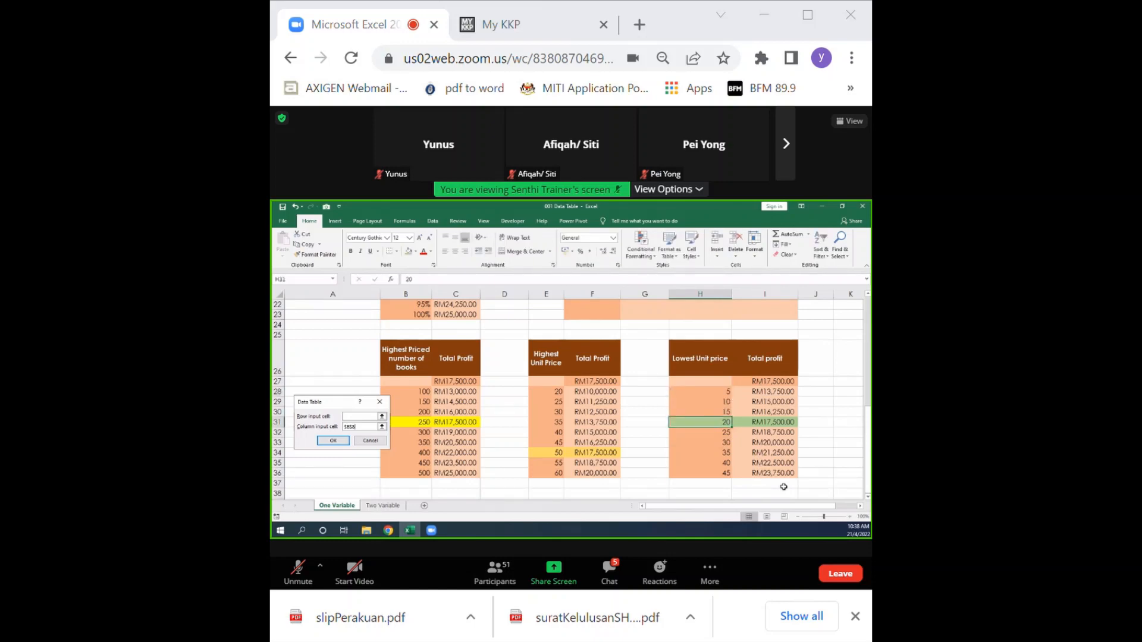
Try 50 as the last Lowest Unit price in cell H36 and set it back to 45.
click(723, 474)
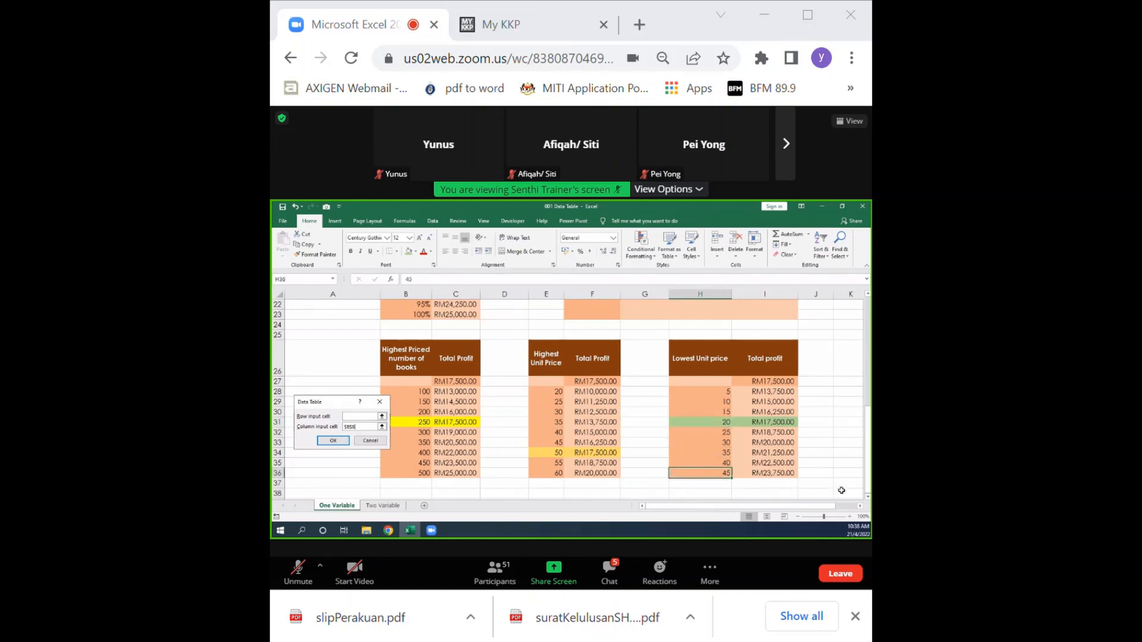
text(50)
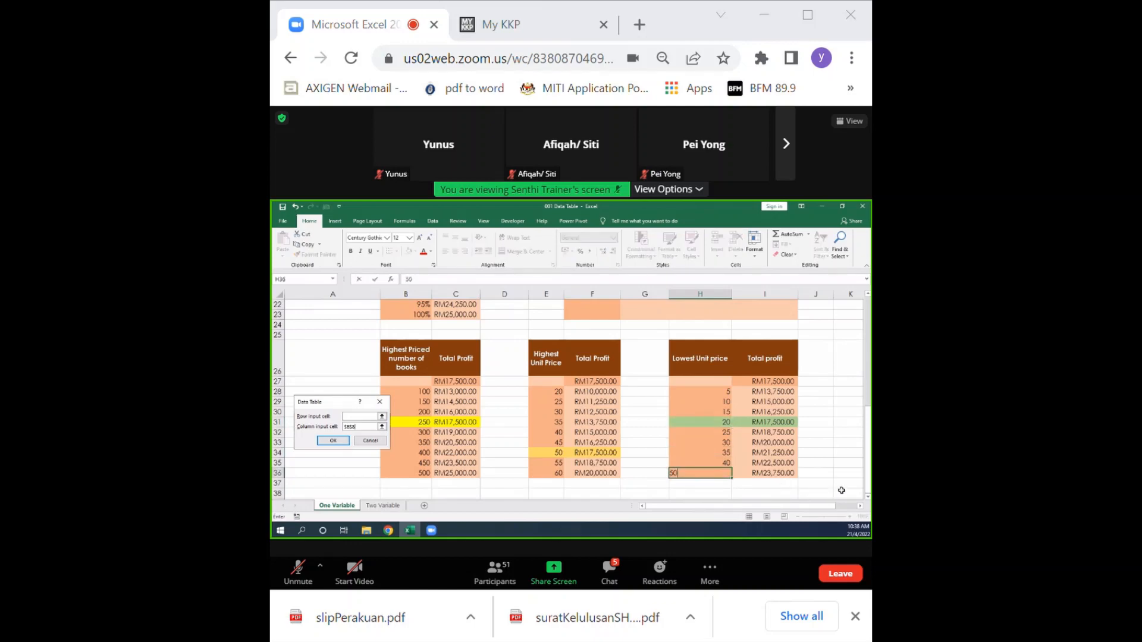
click(837, 491)
click(724, 473)
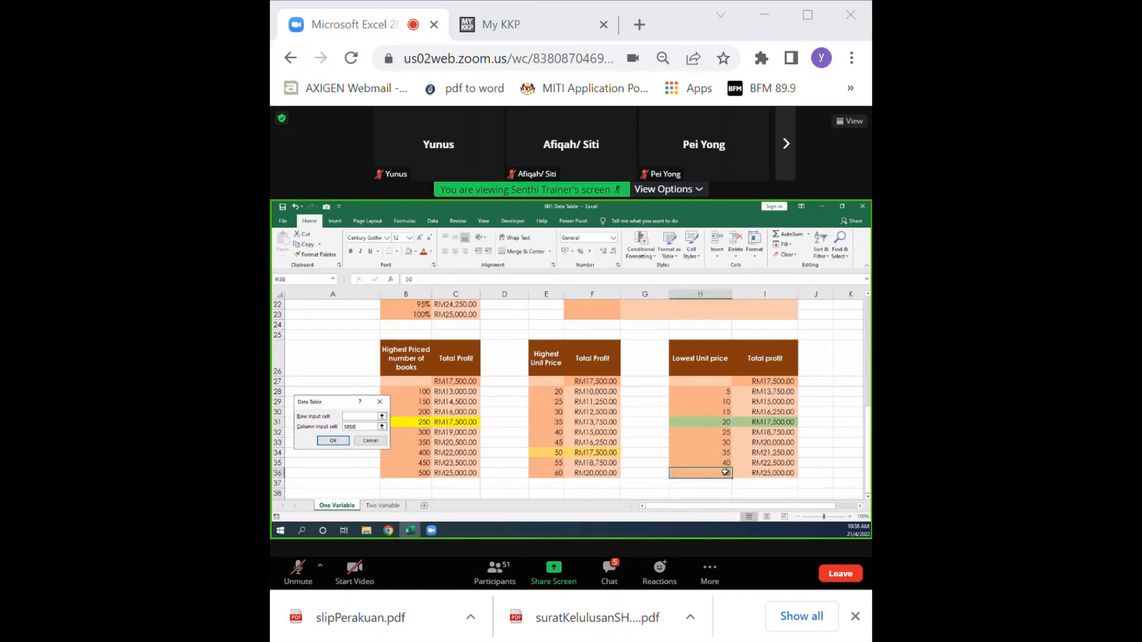
text(45)
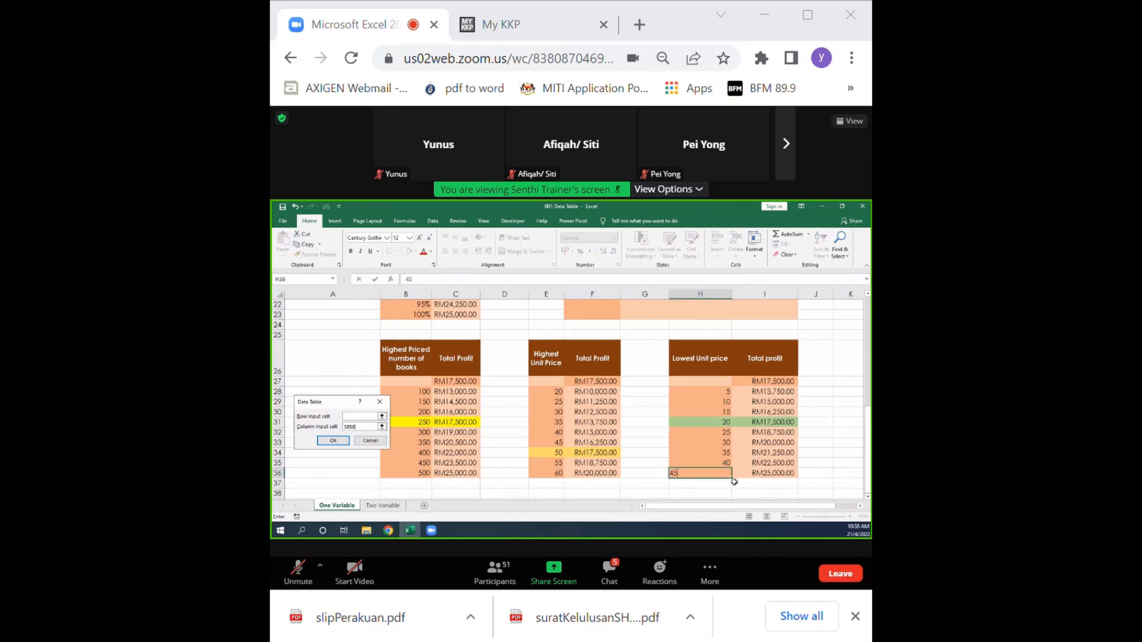
key(Tab)
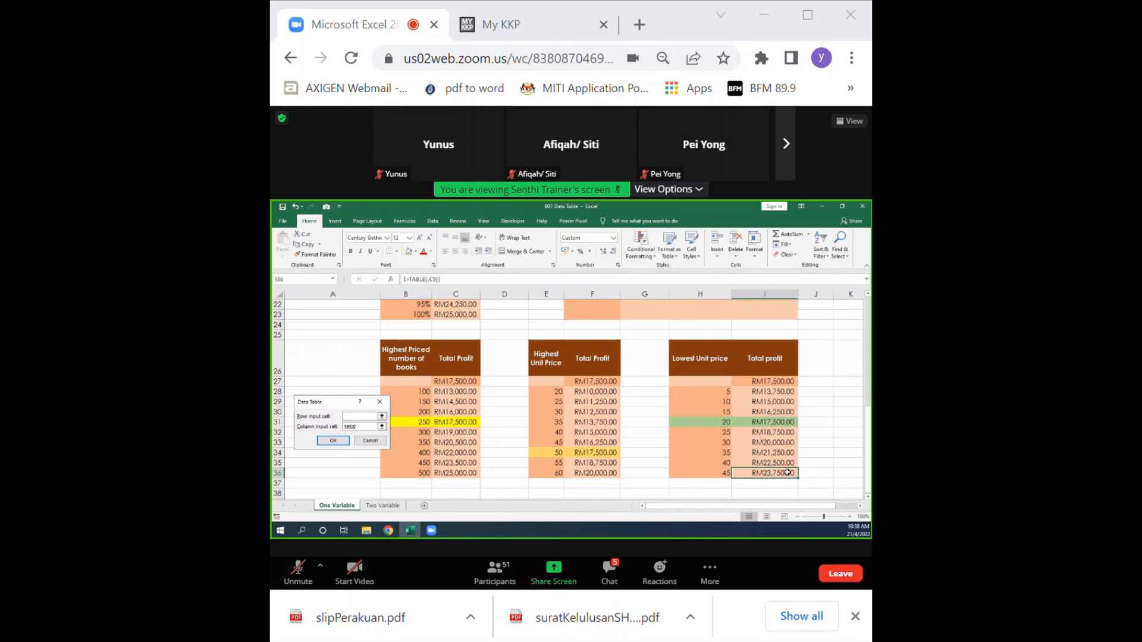
scroll(788, 472, up, 1)
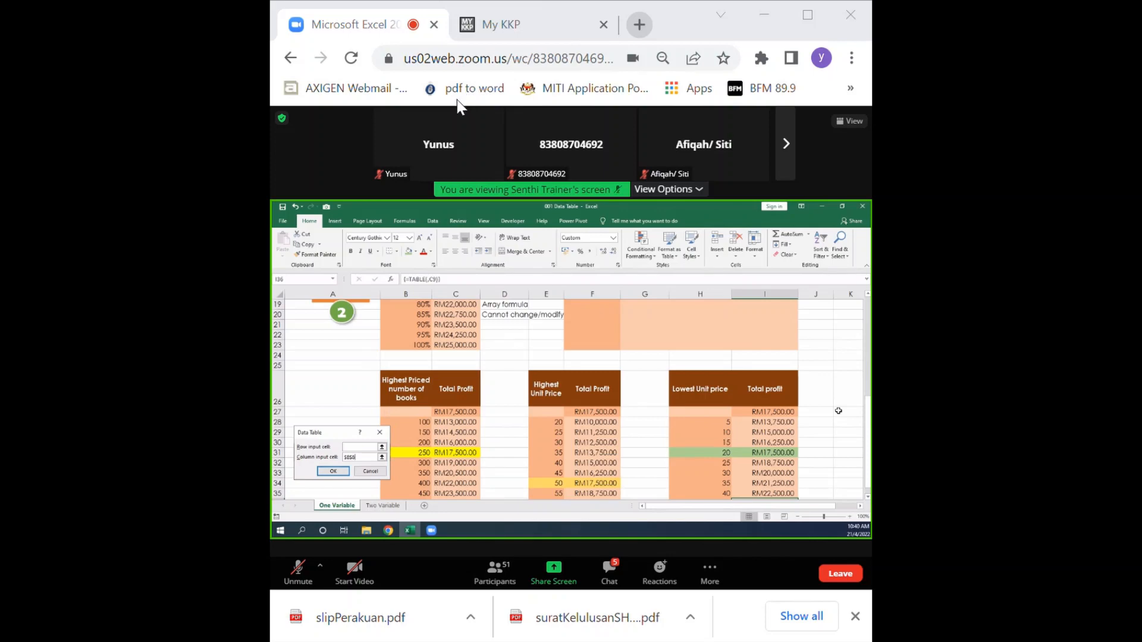
Open Telegram Web at web.telegram.org in a new browser tab.
key(ctrl+t)
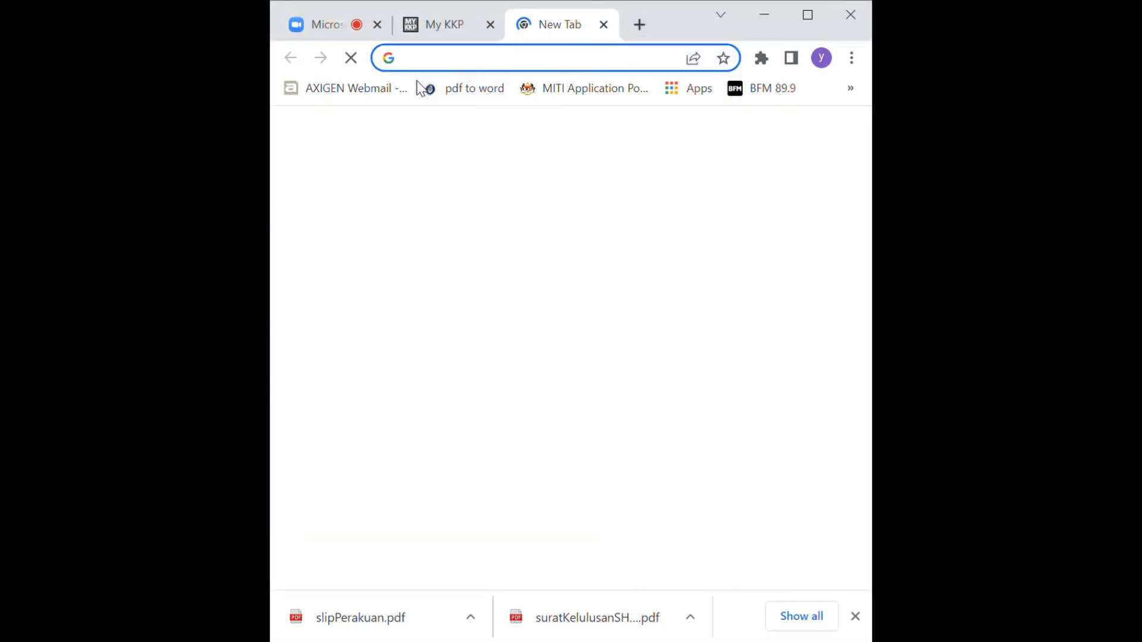
click(454, 71)
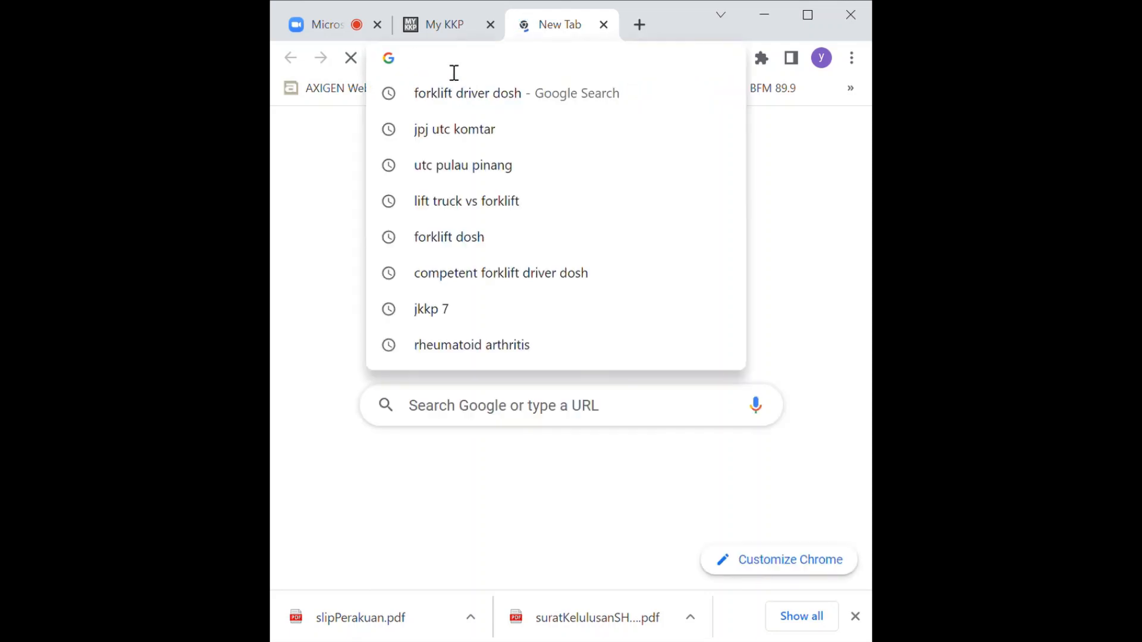
text(telegram.org)
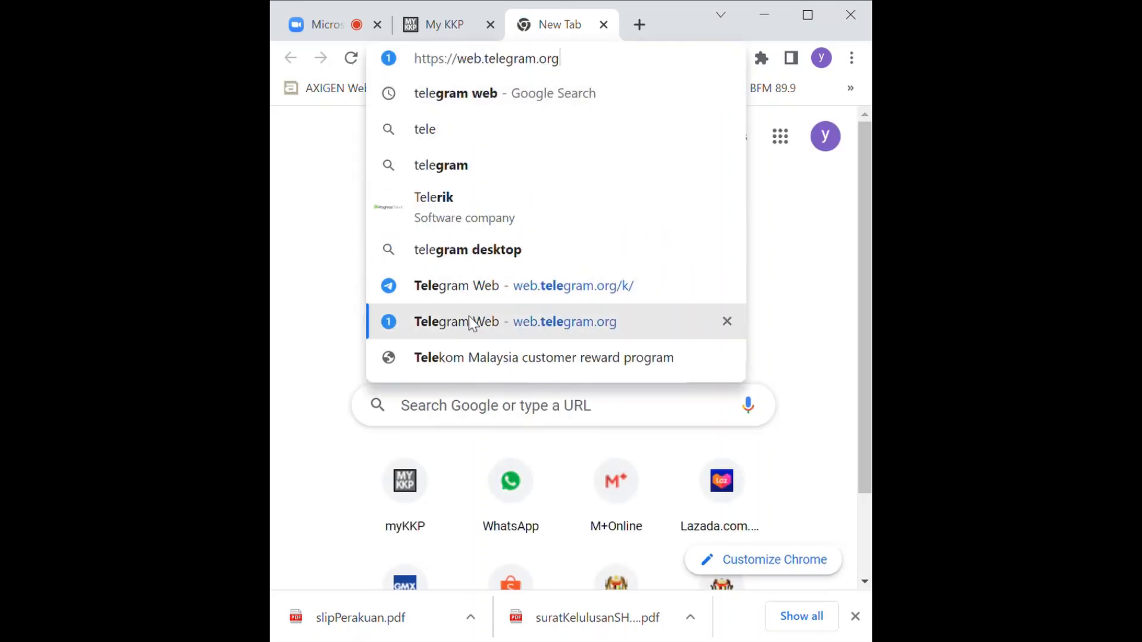
click(470, 320)
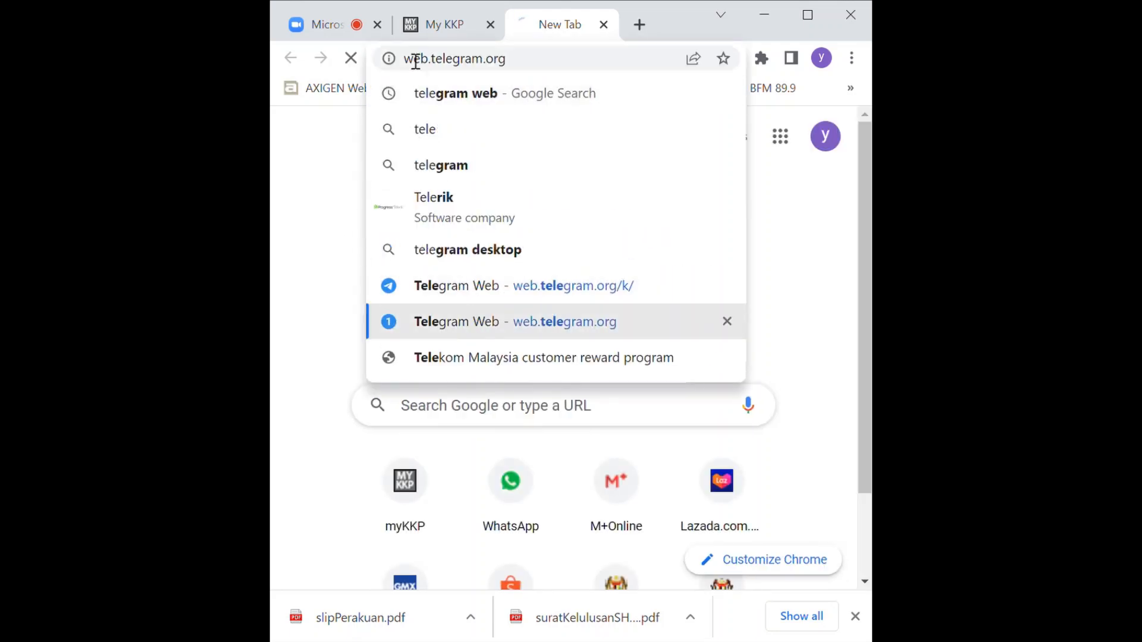
Close the My KKP page and return to the Zoom meeting.
click(361, 36)
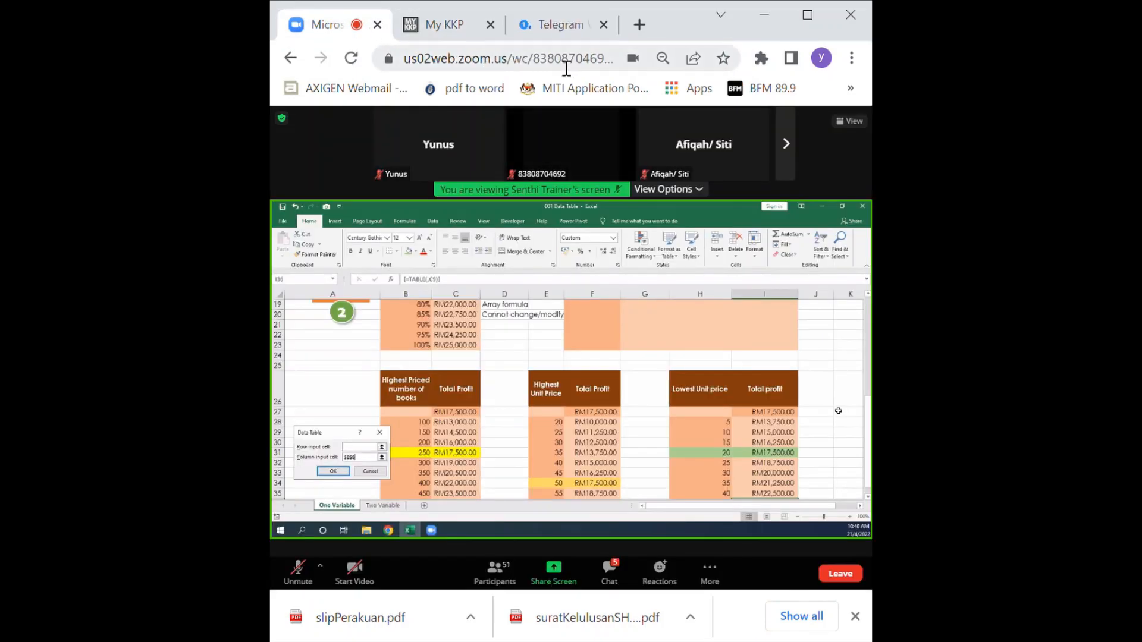
click(446, 31)
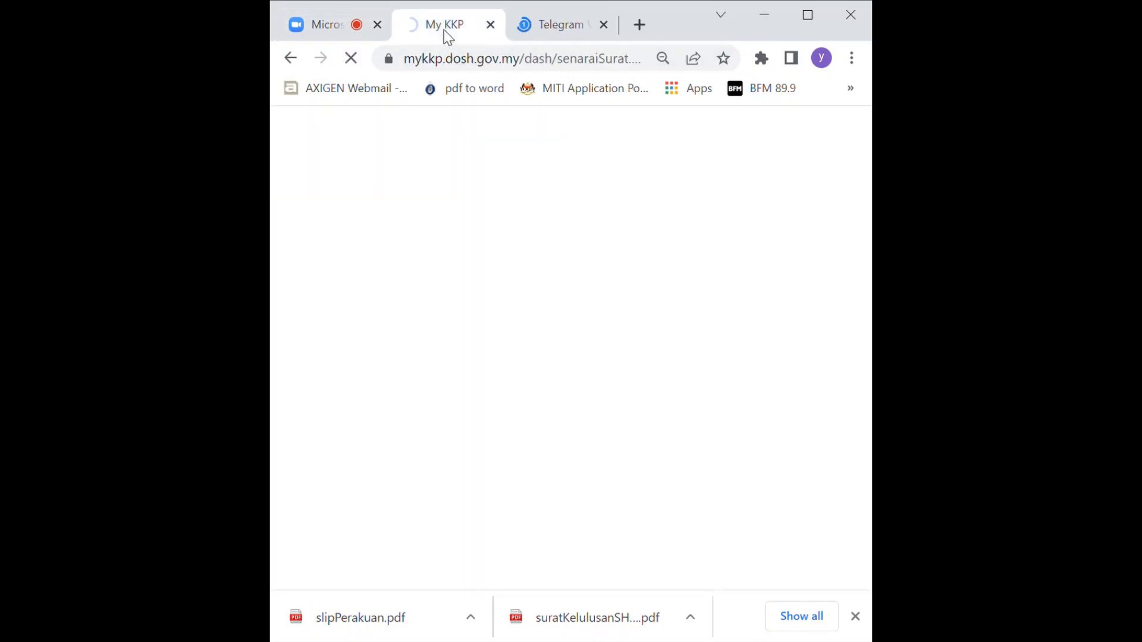
click(490, 25)
click(340, 26)
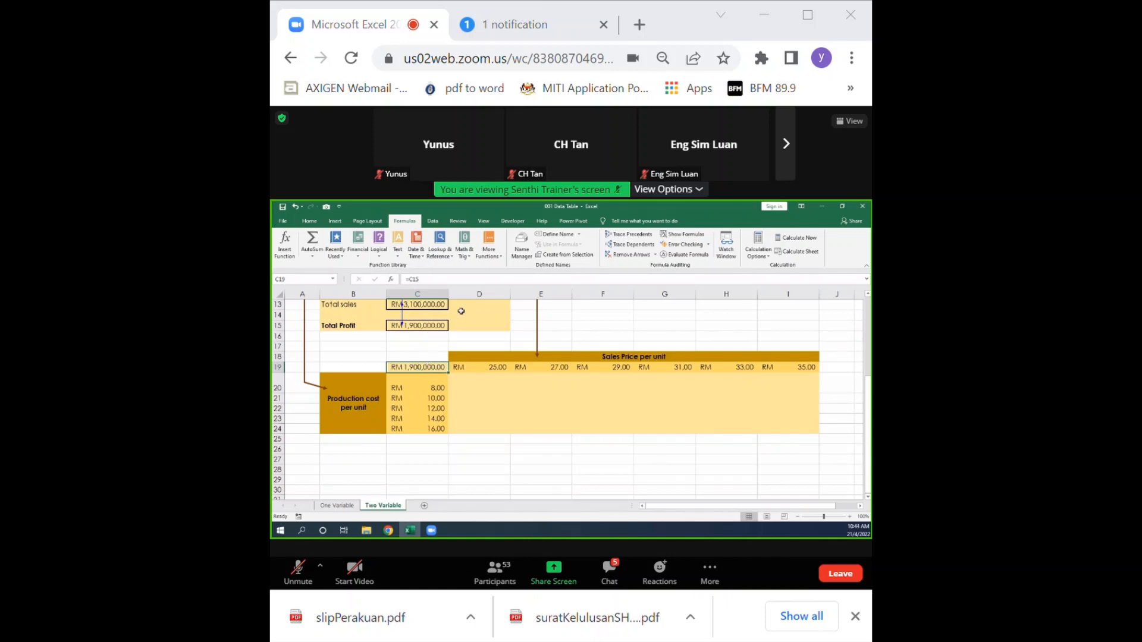
Trace the precedents of the total profit reference in cell C19 on the Two Variable sheet.
click(628, 234)
scroll(411, 363, up, 2)
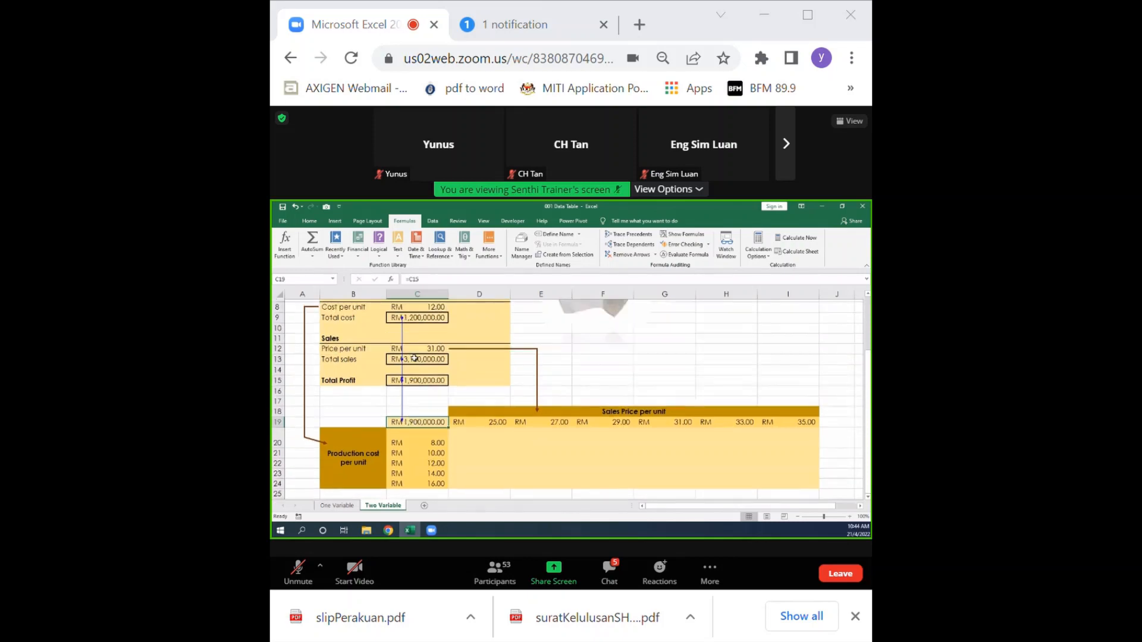
scroll(416, 399, down, 2)
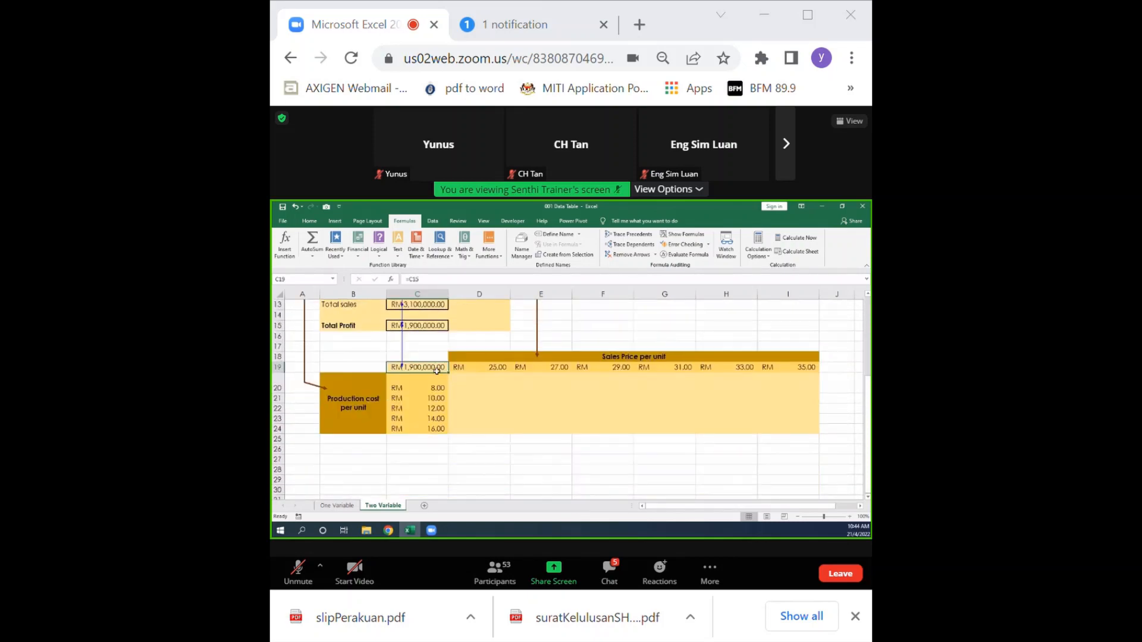
Create a two-variable data table over C19:I24 with price per unit C12 as row input cell and cost per unit C8 as column input cell.
drag(437, 367, 770, 431)
click(432, 221)
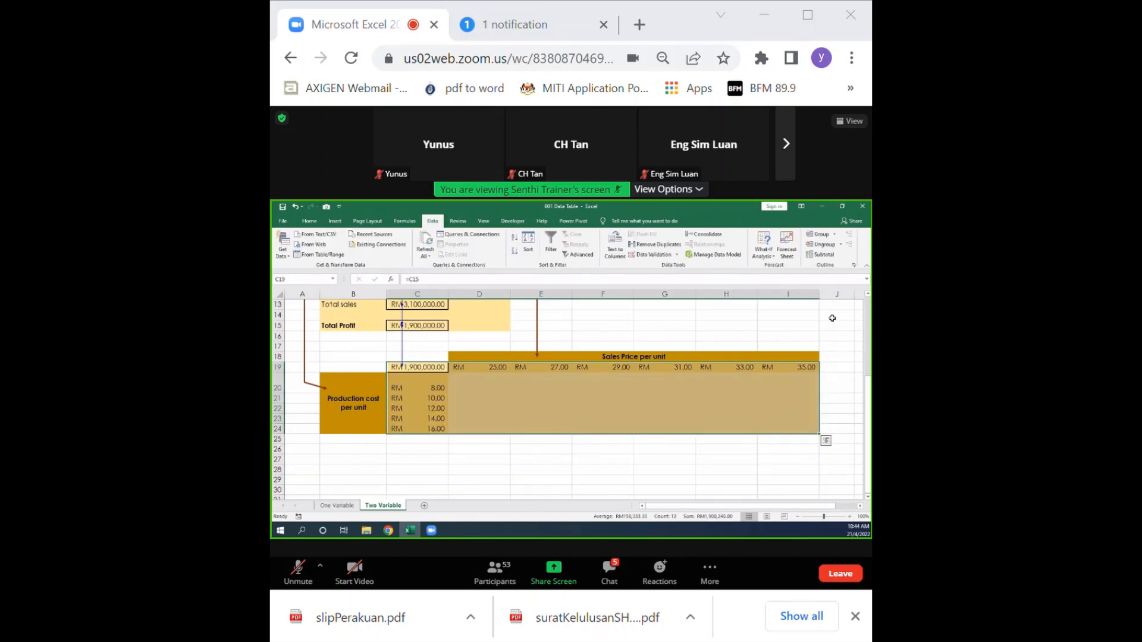
click(764, 245)
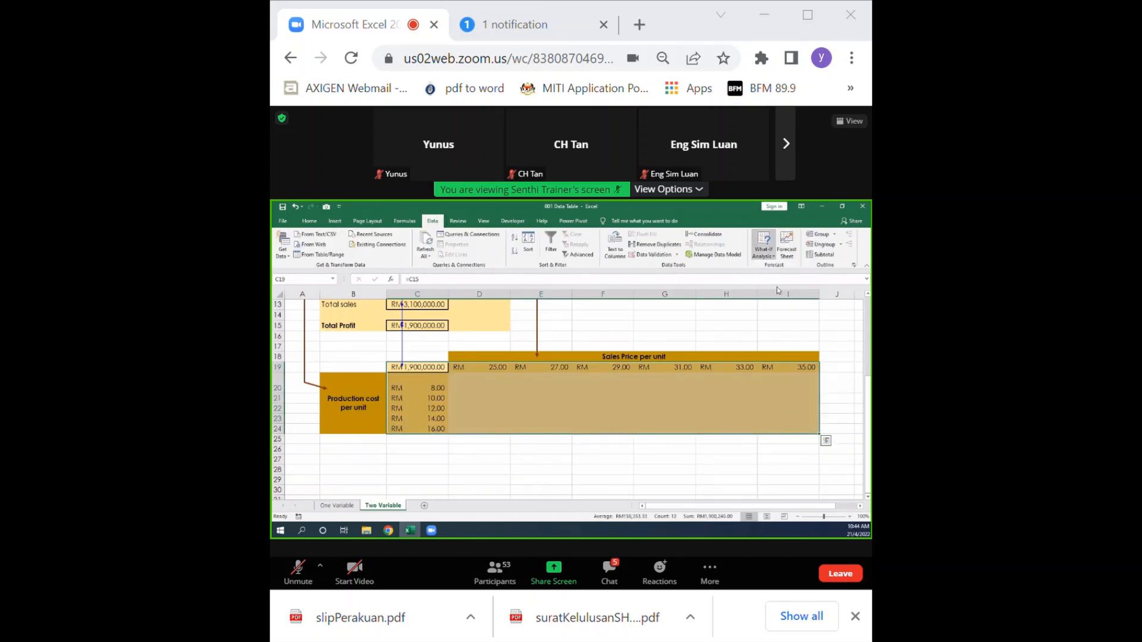
click(777, 286)
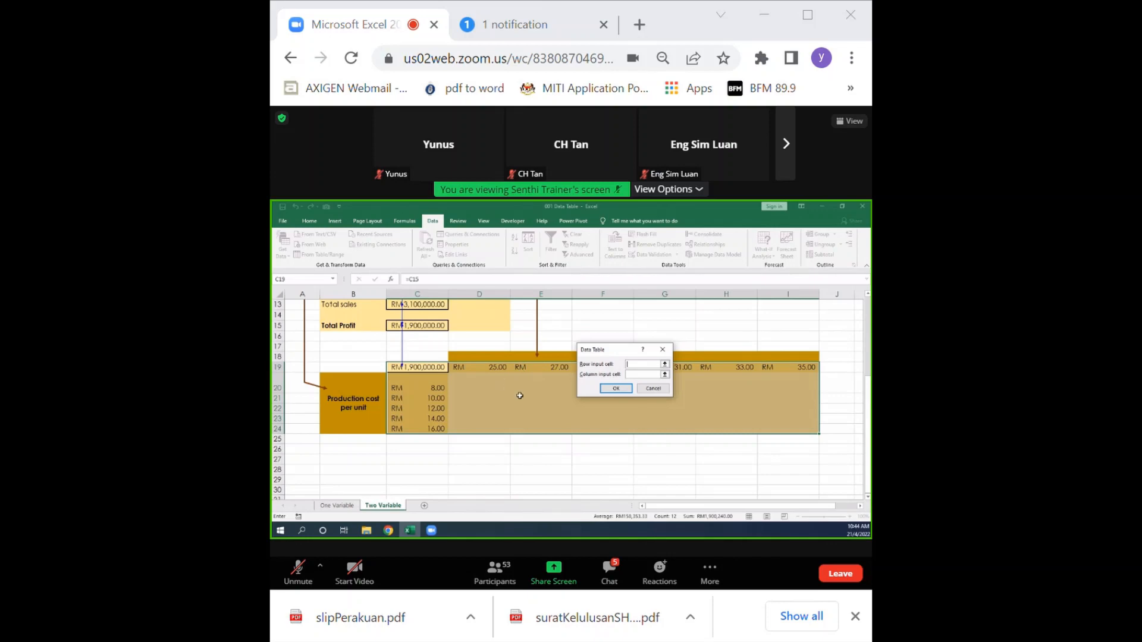
scroll(520, 396, up, 2)
click(432, 359)
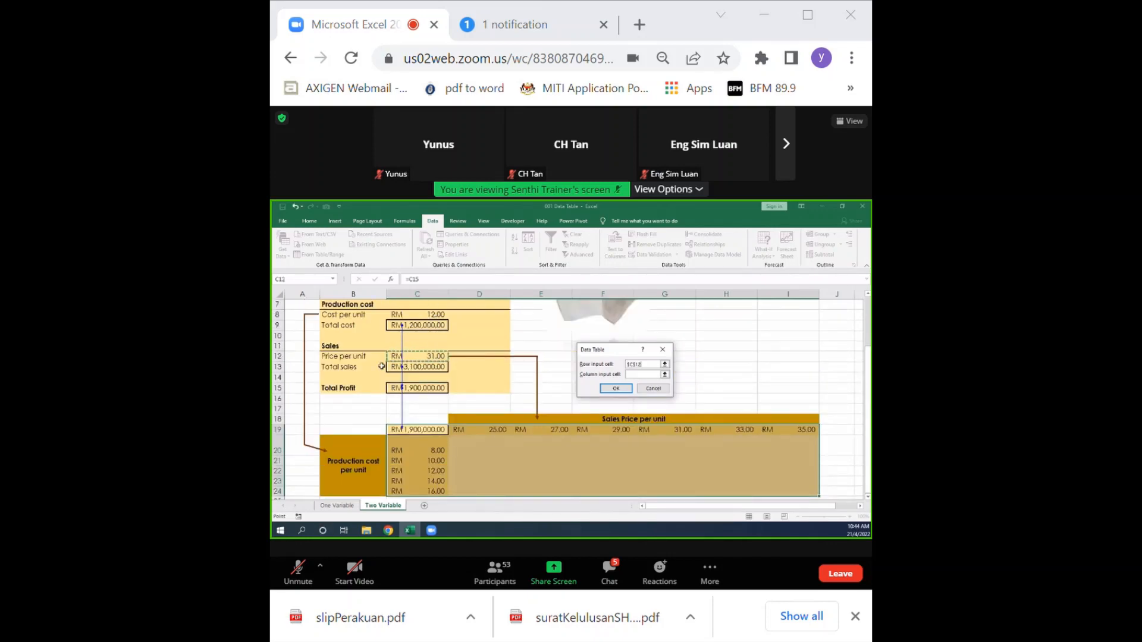
click(645, 375)
click(436, 317)
click(615, 390)
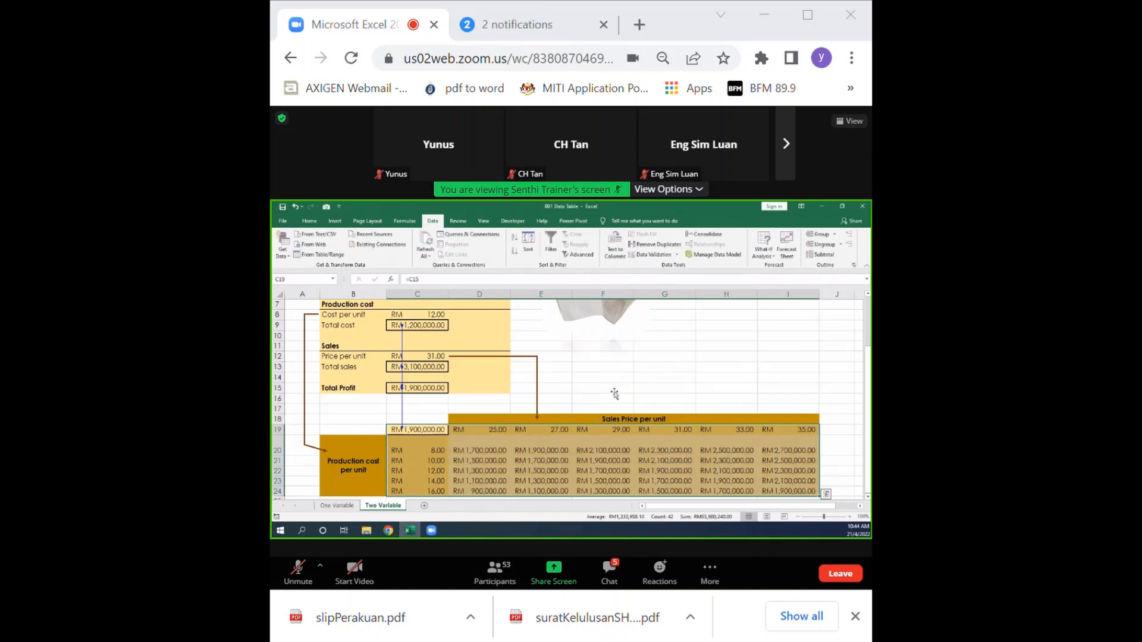
scroll(601, 416, down, 1)
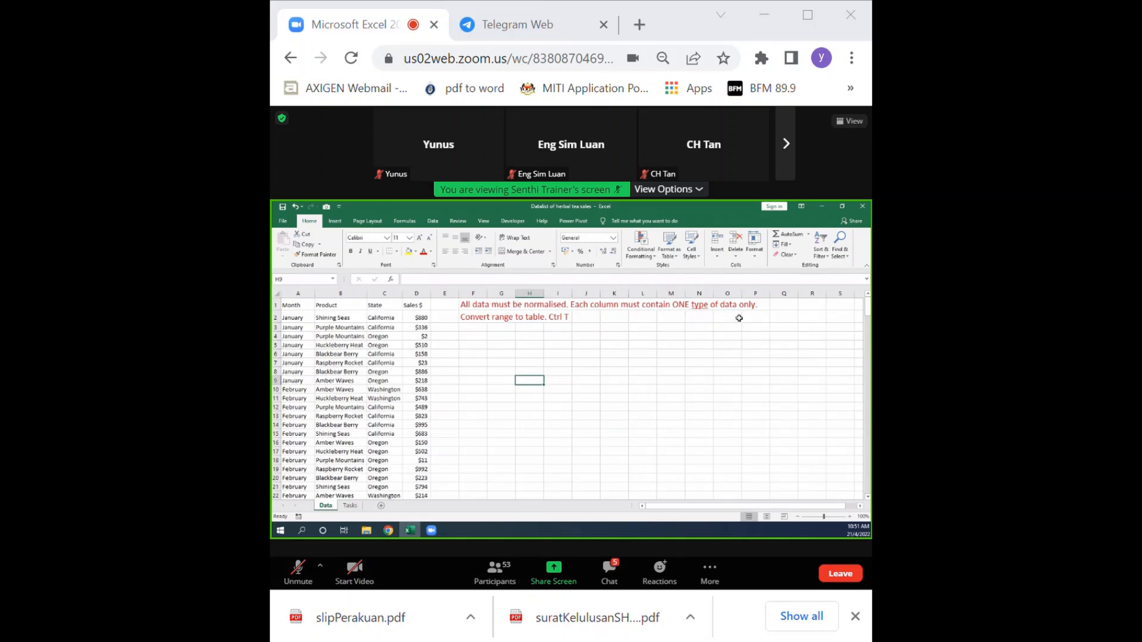
Check that the Month, Product, State and Sales $ columns of the herbal tea sales data each contain one type of data.
click(299, 294)
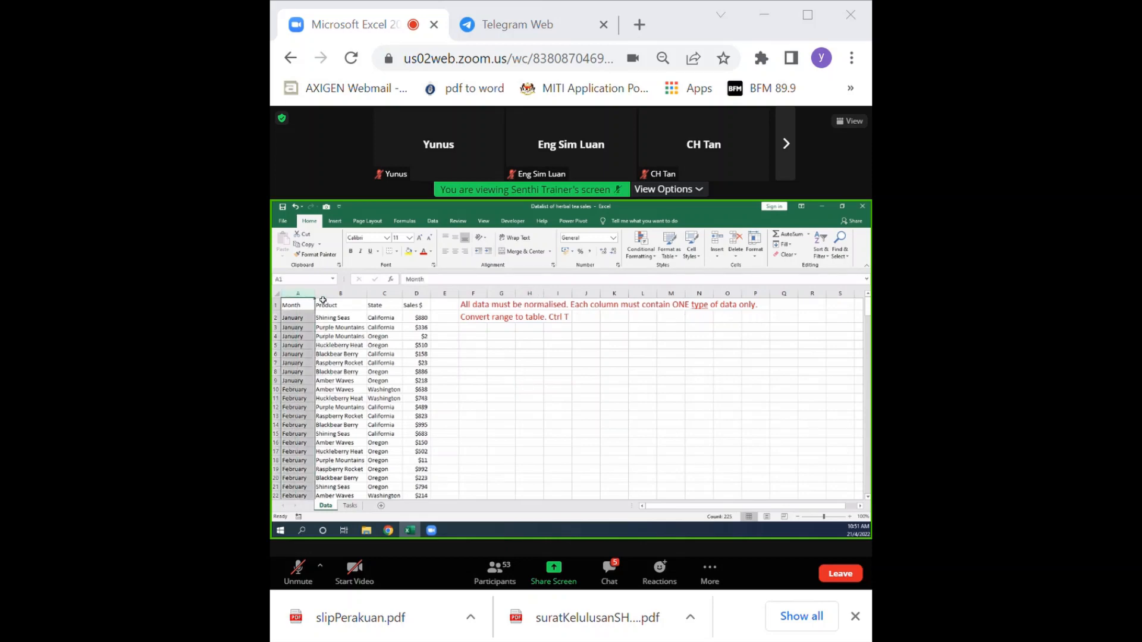
click(341, 294)
click(386, 294)
click(420, 294)
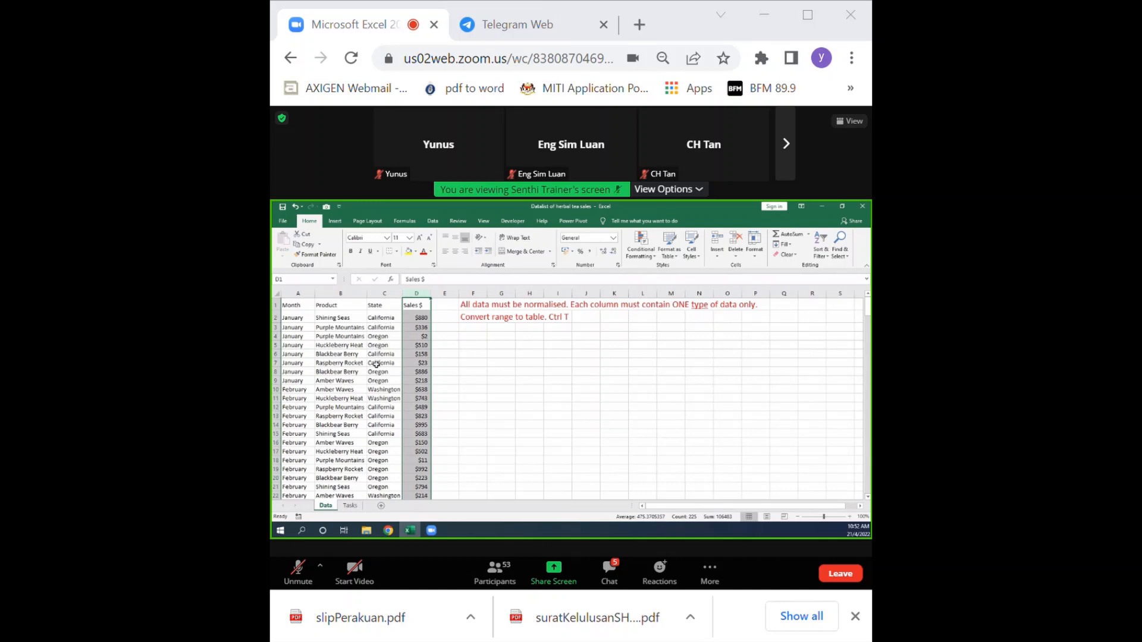
click(298, 293)
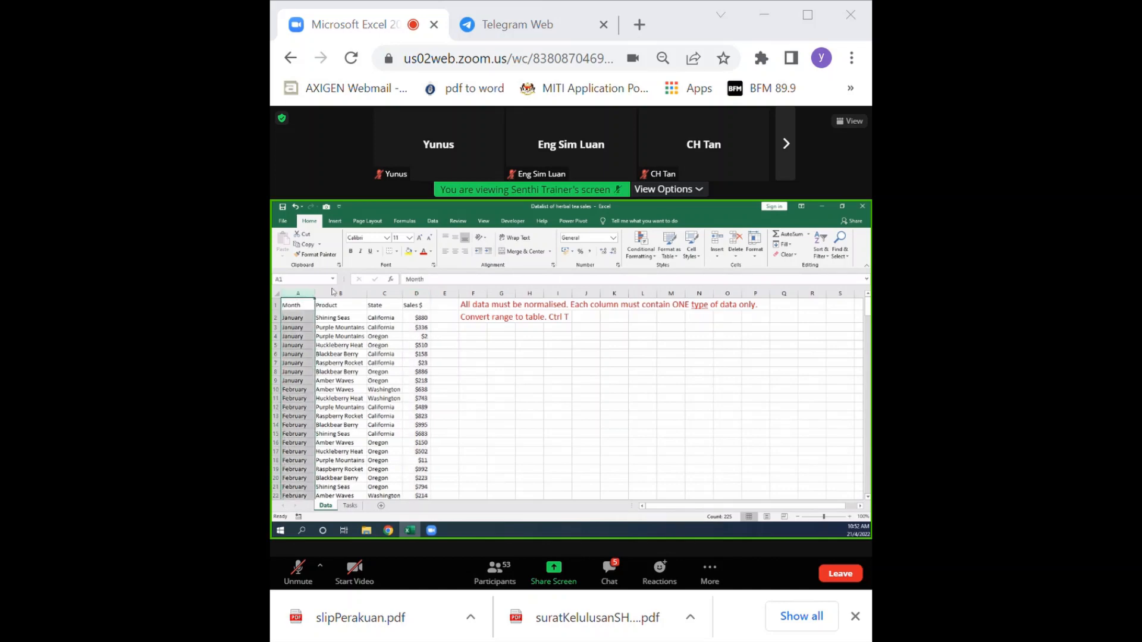
click(352, 294)
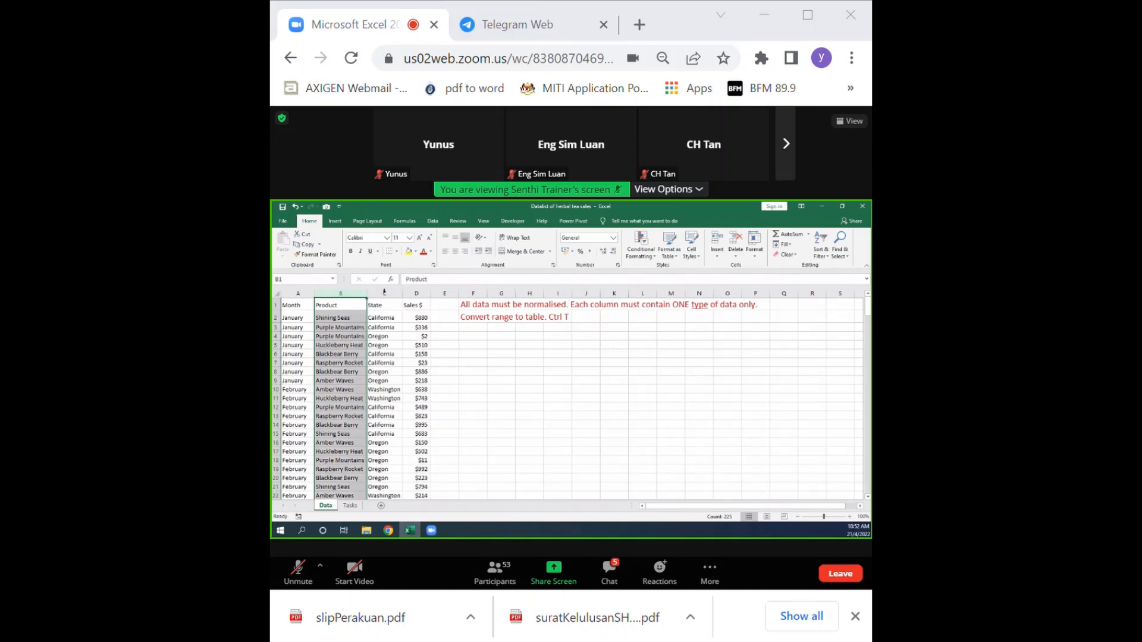
click(387, 362)
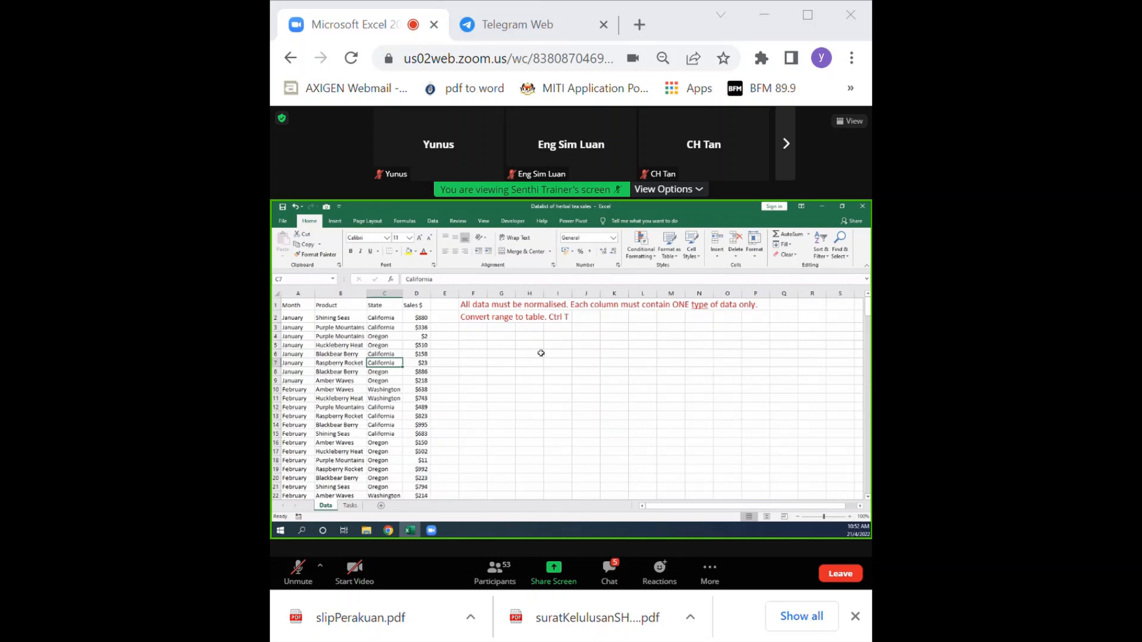
Try converting the herbal tea sales range to a table without its own headers, and undo the conversion.
click(342, 382)
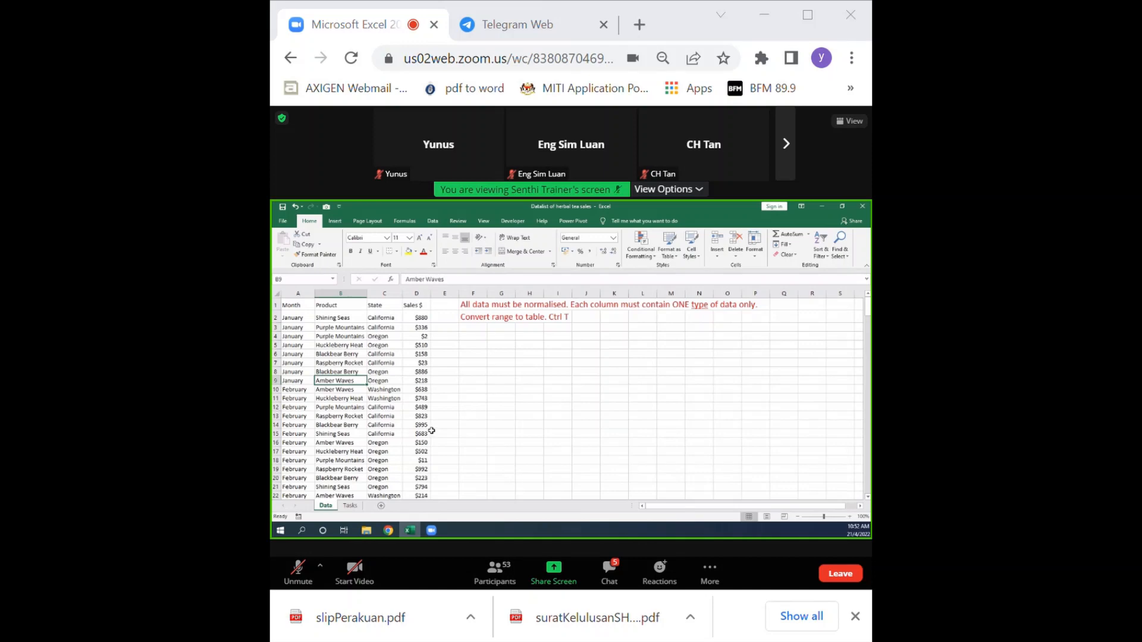
key(ctrl+t)
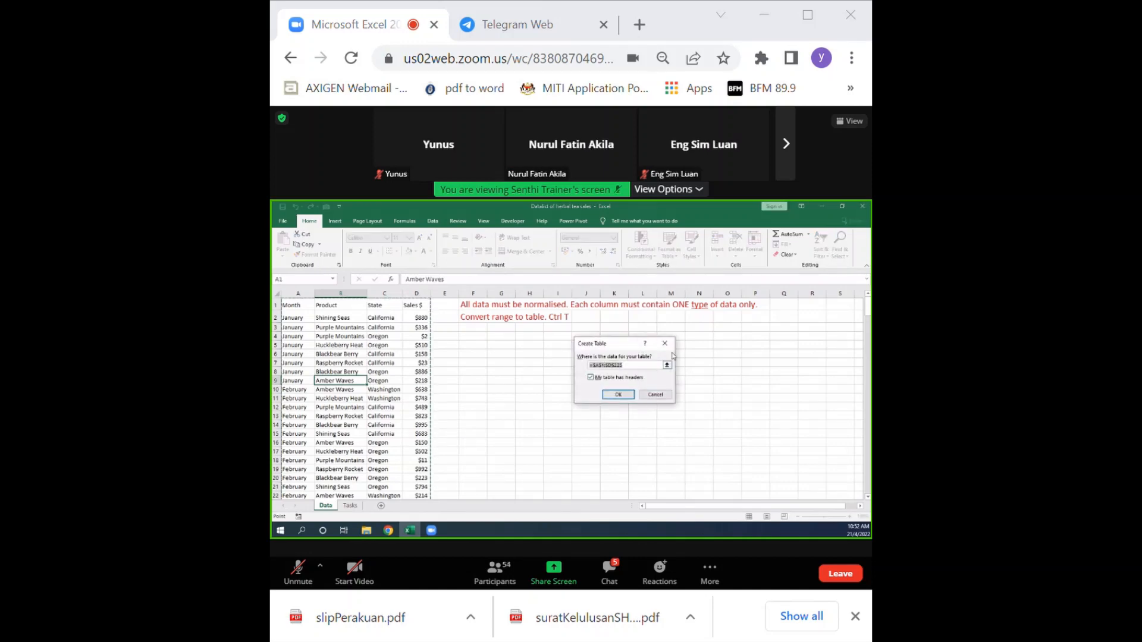
click(590, 378)
click(618, 394)
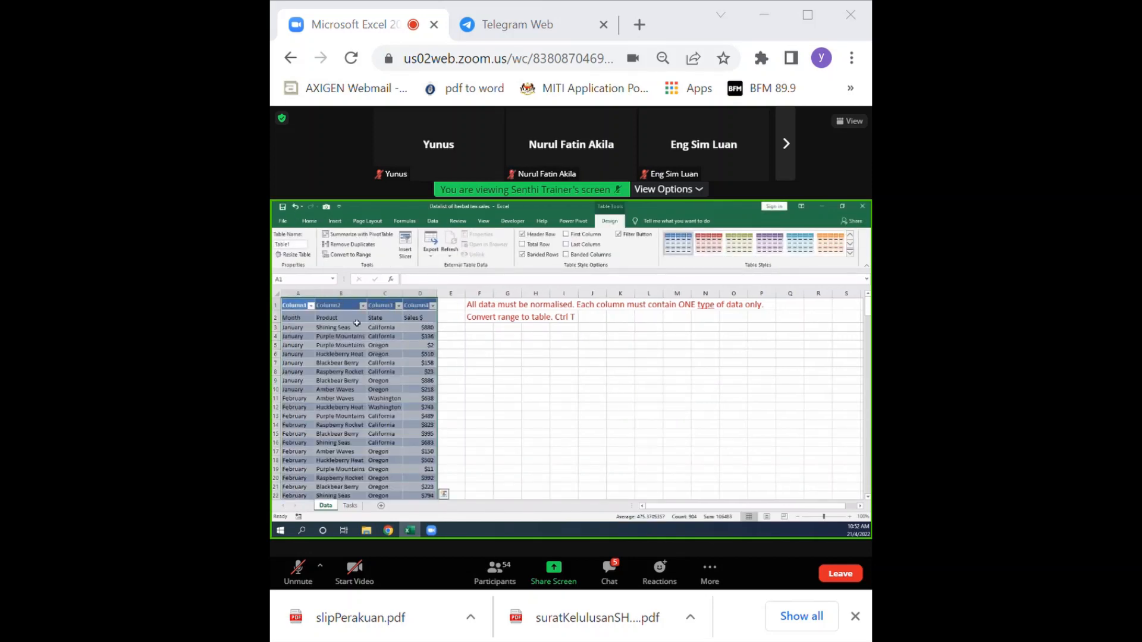
key(ctrl+z)
Convert the herbal tea sales range to a table that uses its first row as headers, checking the extent of the selected range.
click(378, 336)
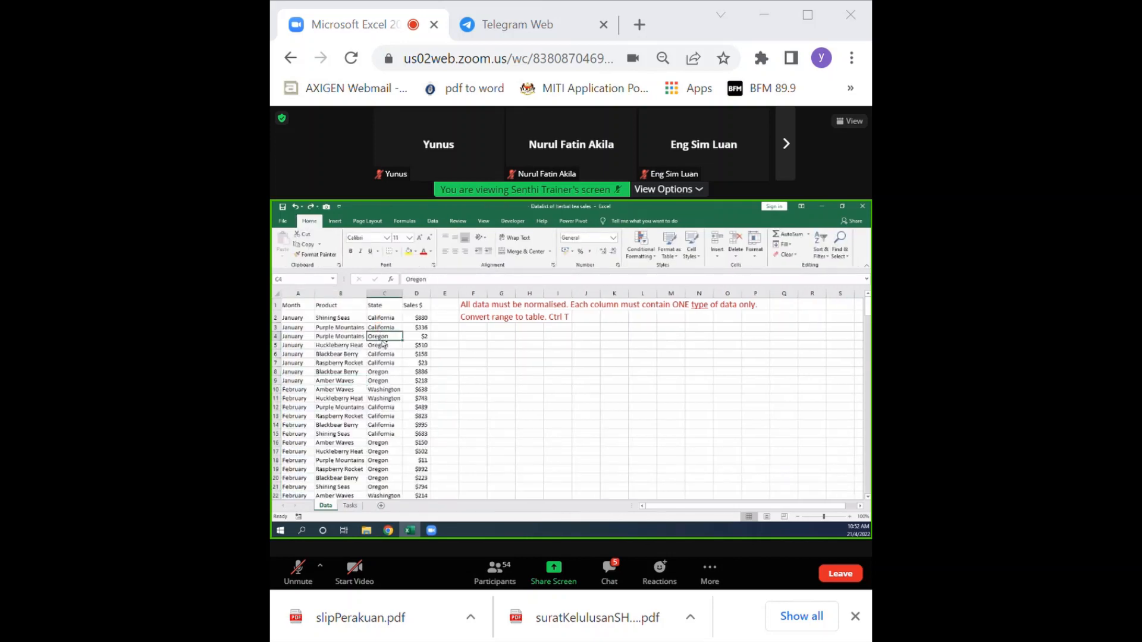
key(ctrl+t)
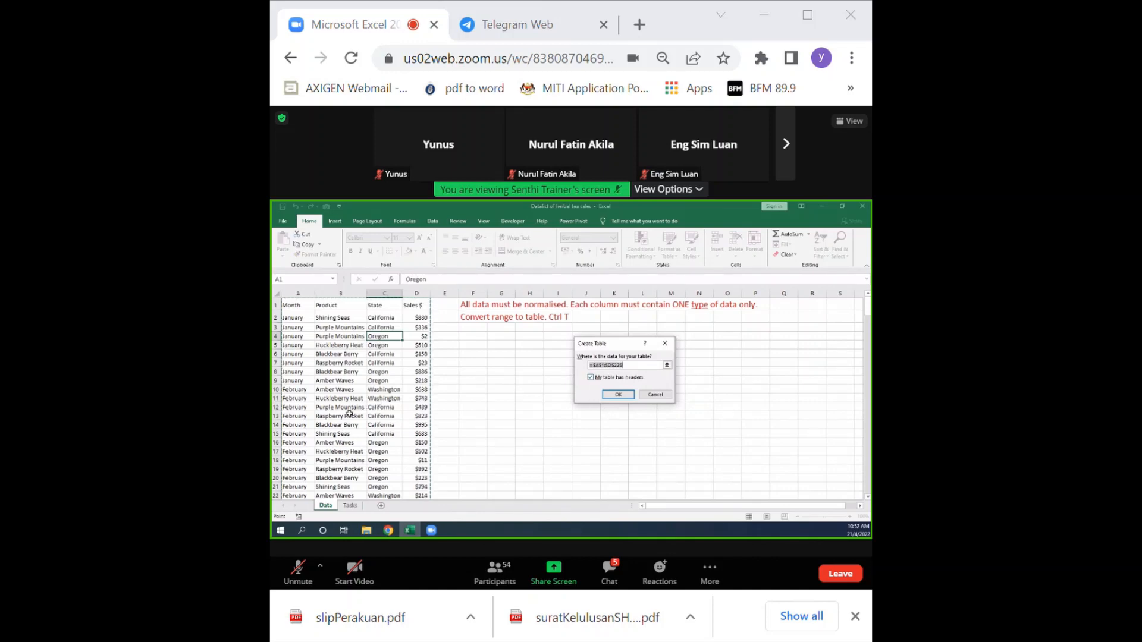
scroll(379, 424, down, 10)
scroll(378, 433, down, 16)
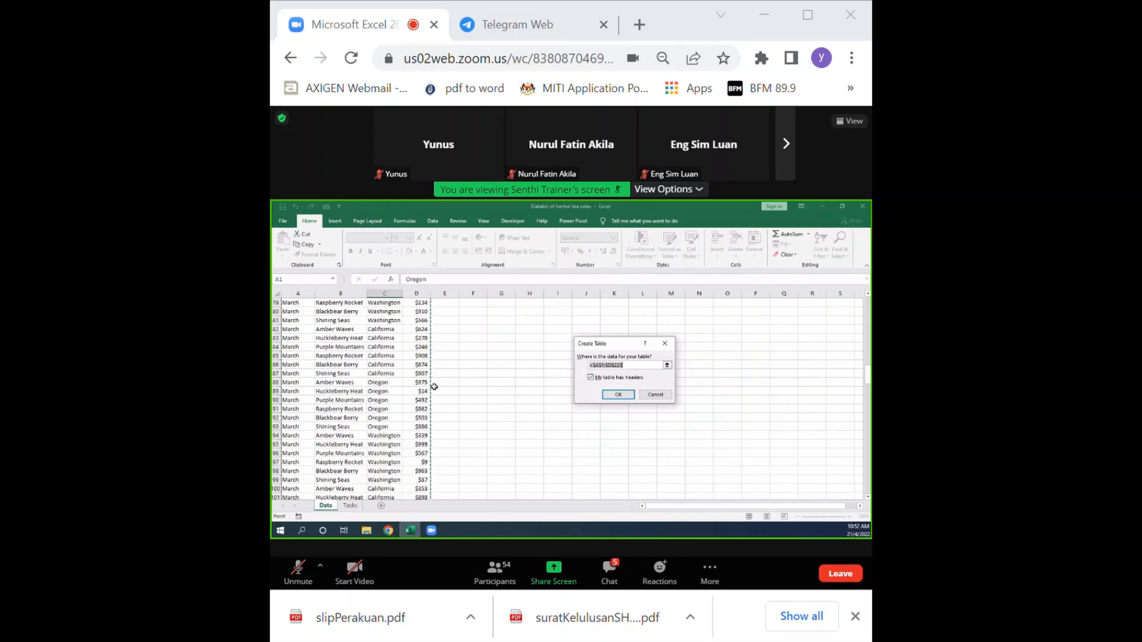
scroll(298, 399, down, 8)
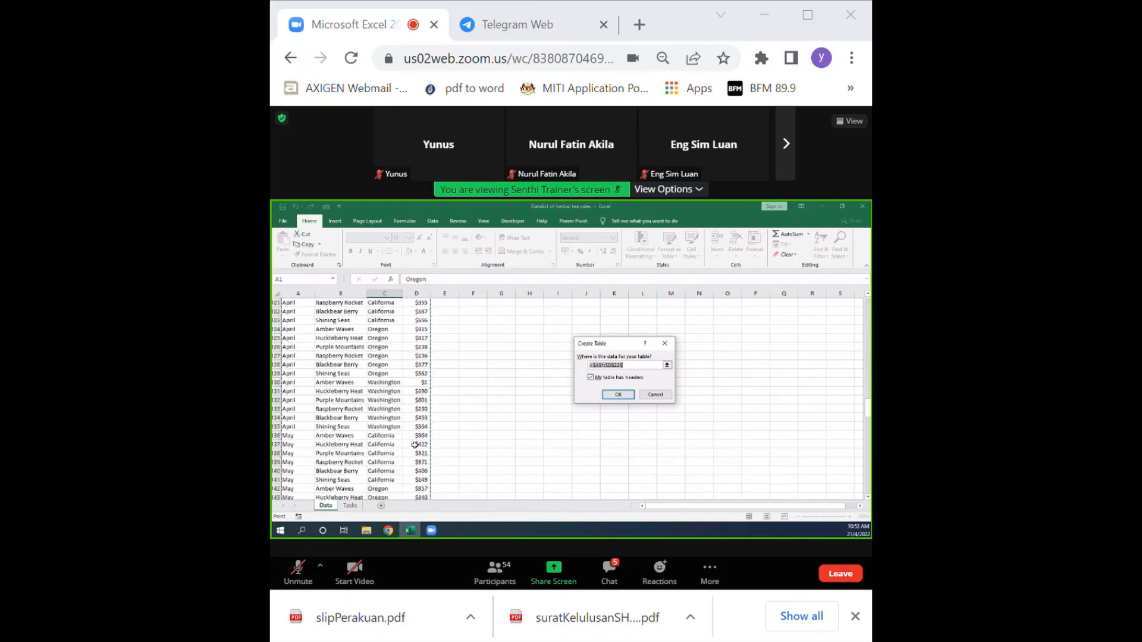
scroll(412, 432, up, 15)
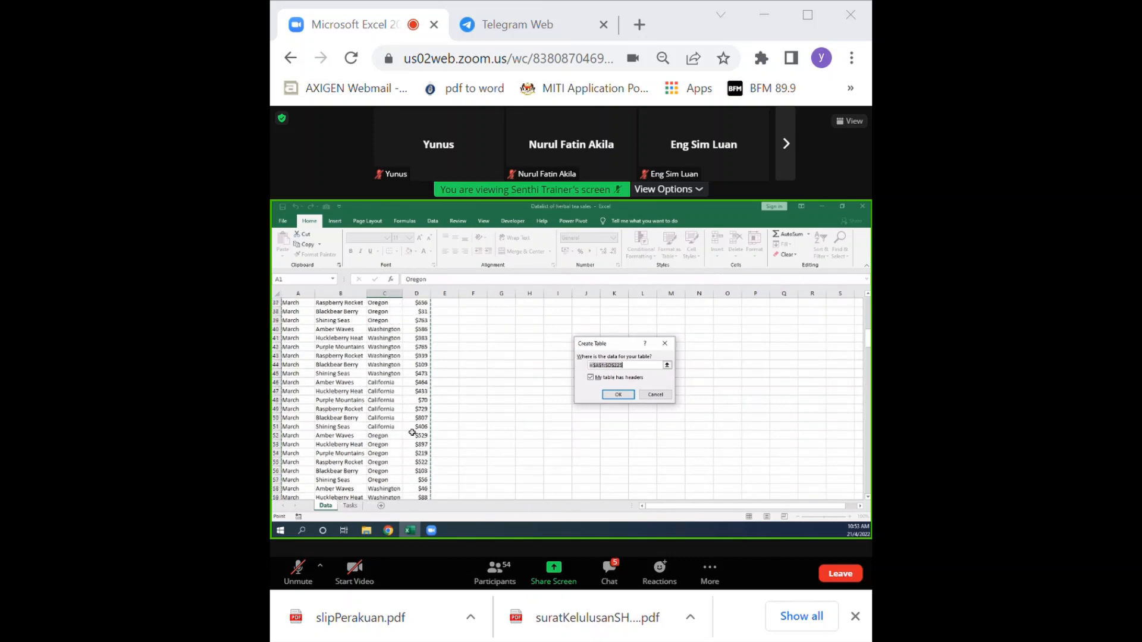
scroll(415, 433, up, 19)
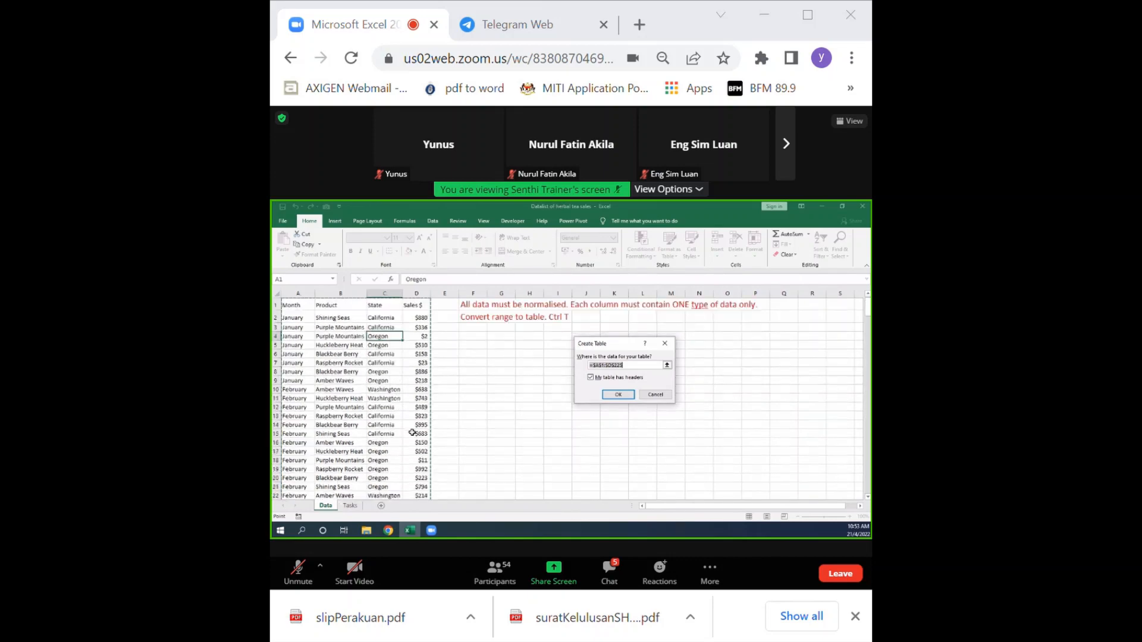
click(618, 394)
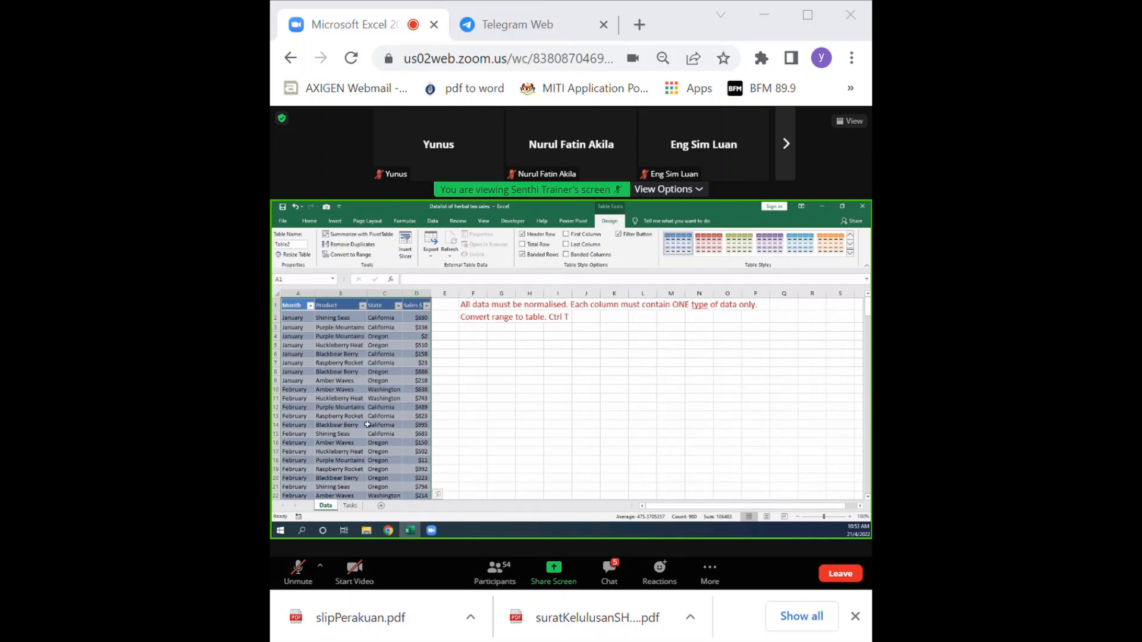
Apply the Olive Green, Table Style Medium 11 style to the sales table and toggle its filter buttons off and back on.
click(851, 252)
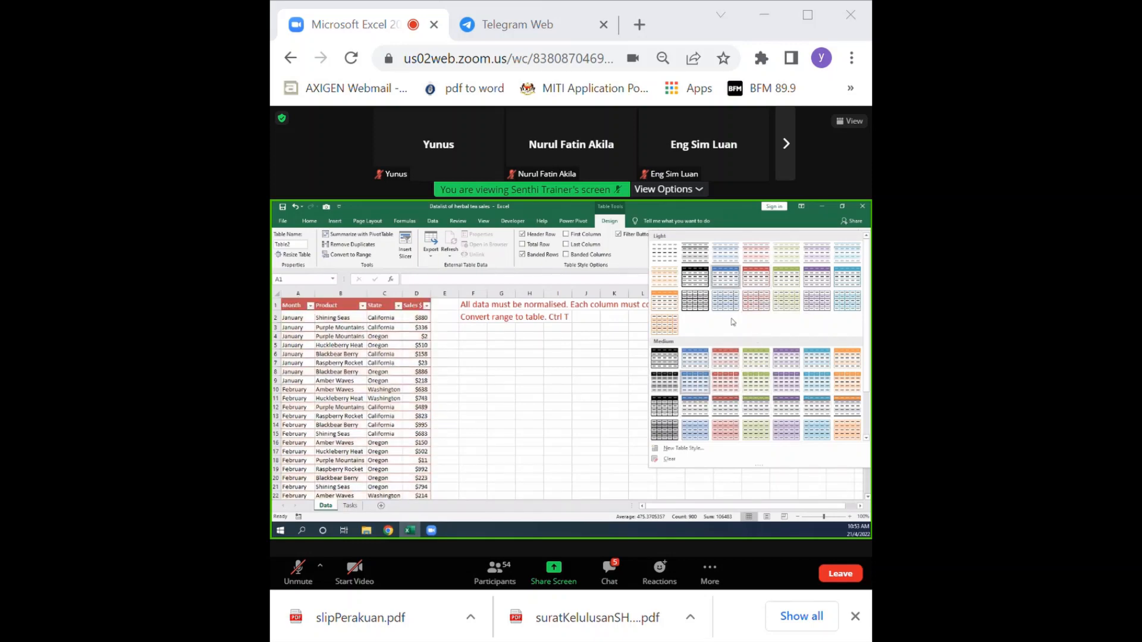
click(754, 384)
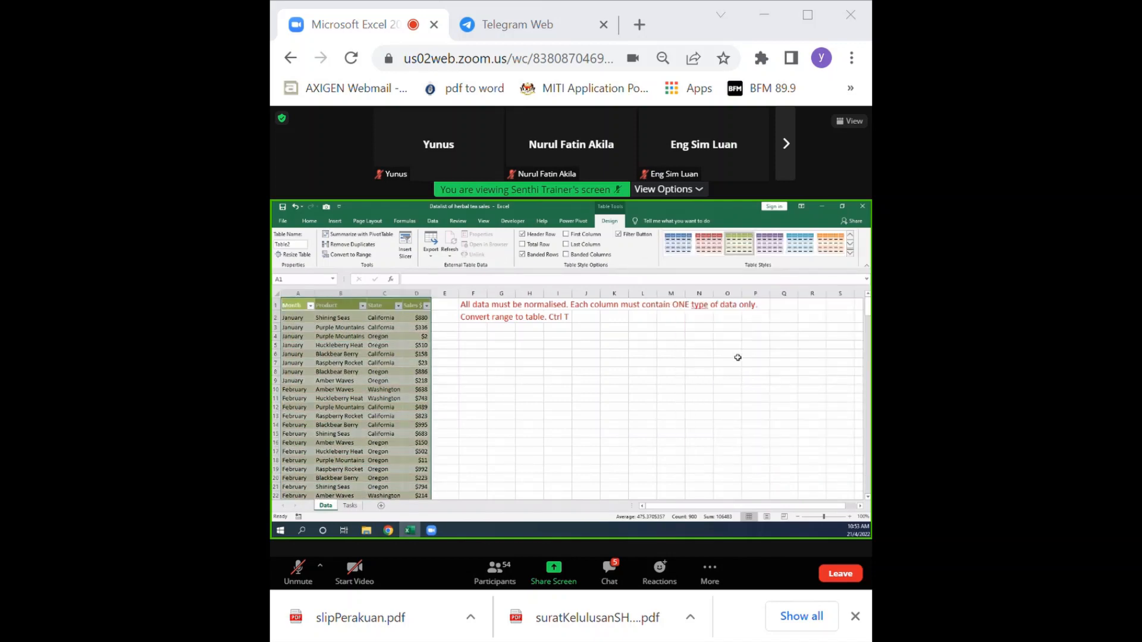
click(621, 237)
click(626, 238)
click(592, 237)
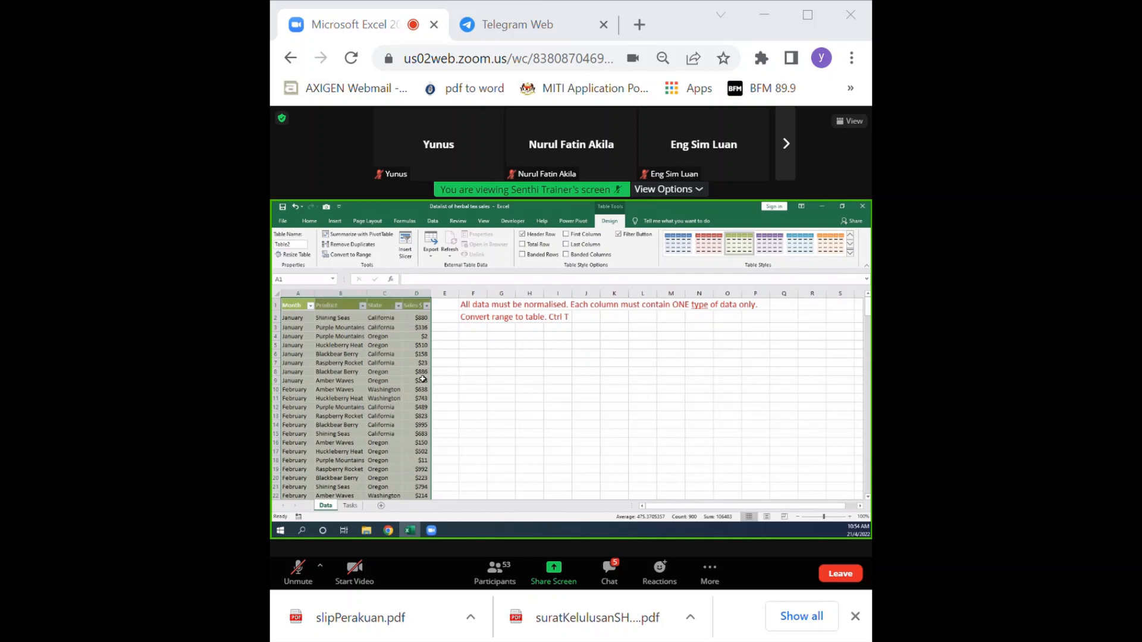
Enter the note "PIVOT table is used to:" in F5, with Filter, Sort and Summarize in the cells below it.
click(468, 346)
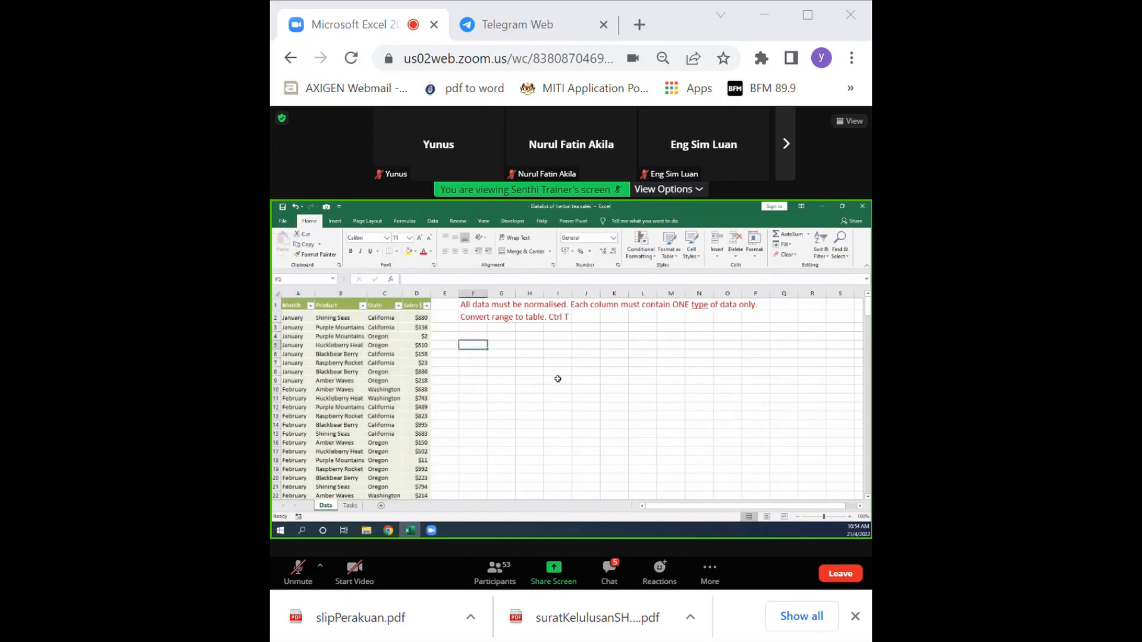
text(PIV)
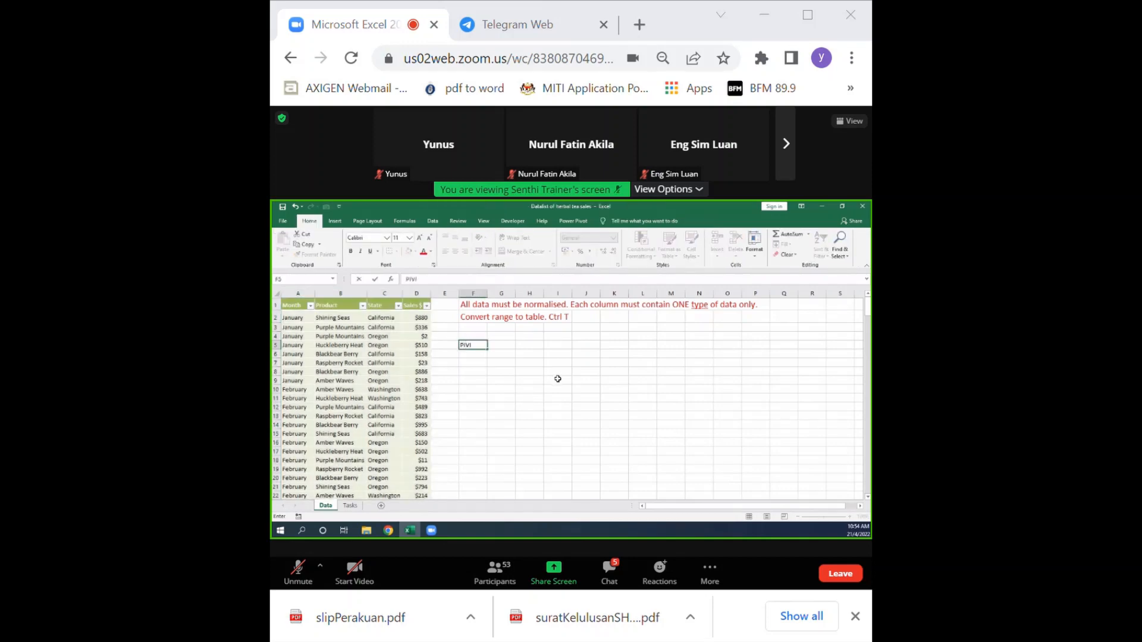
text(OT table is used to:)
key(Return)
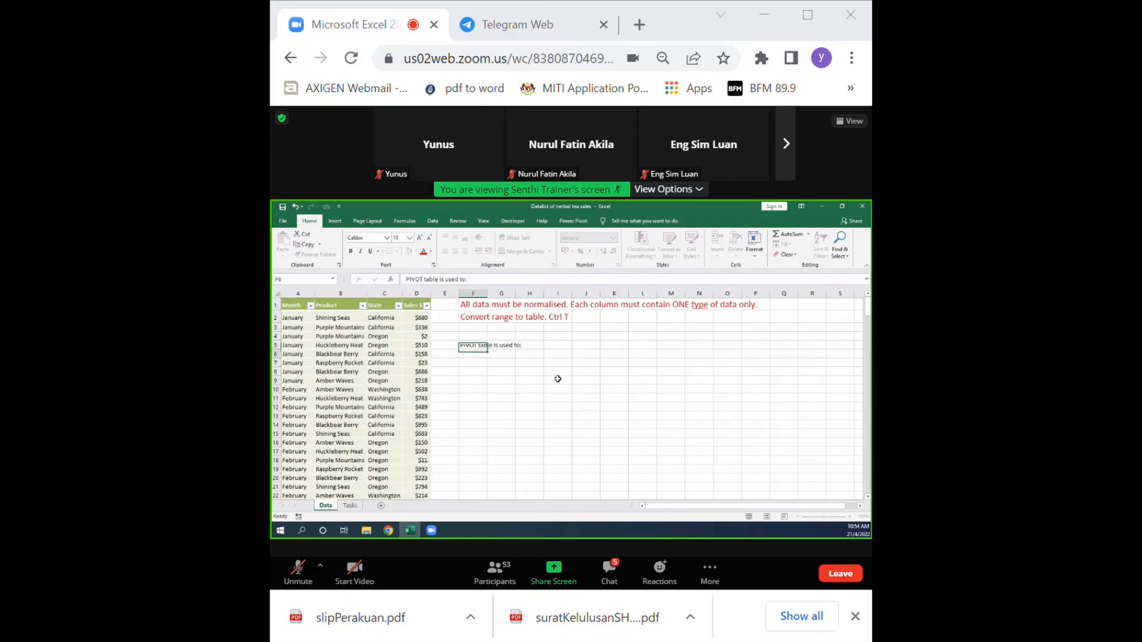
text(Filter)
key(Return)
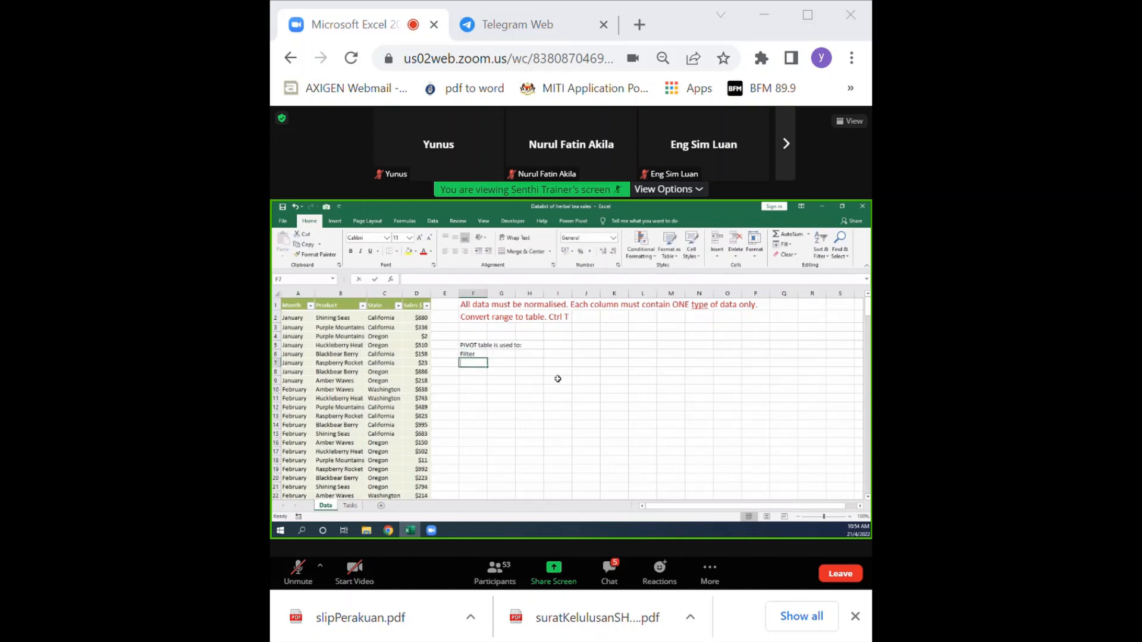
text(Sor)
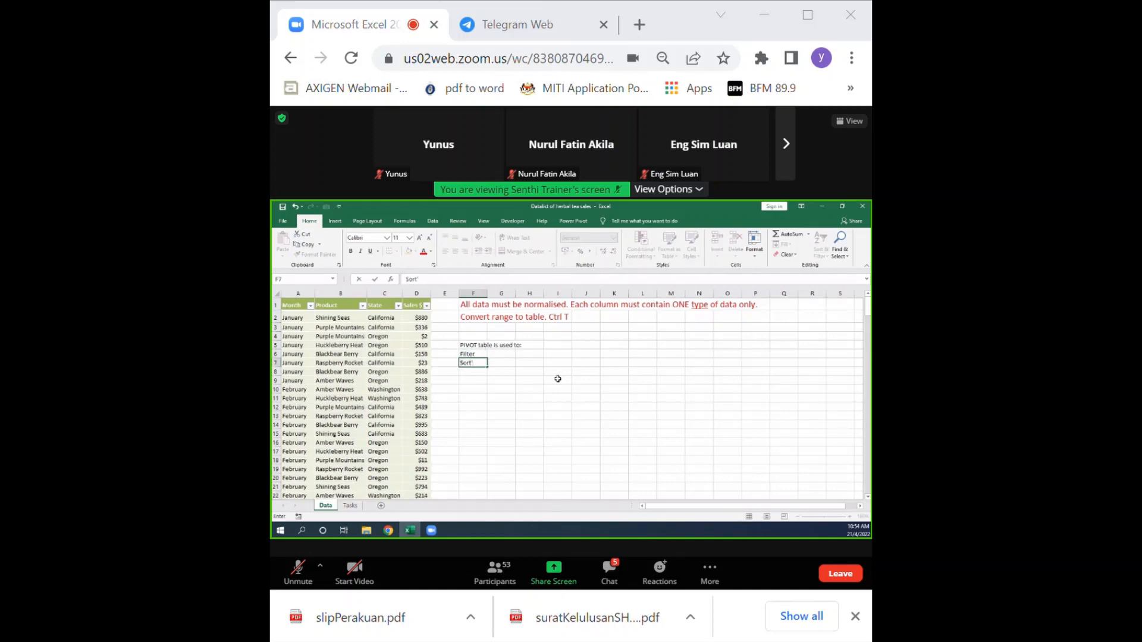
text(t)
key(Return)
text(Summarize)
key(Return)
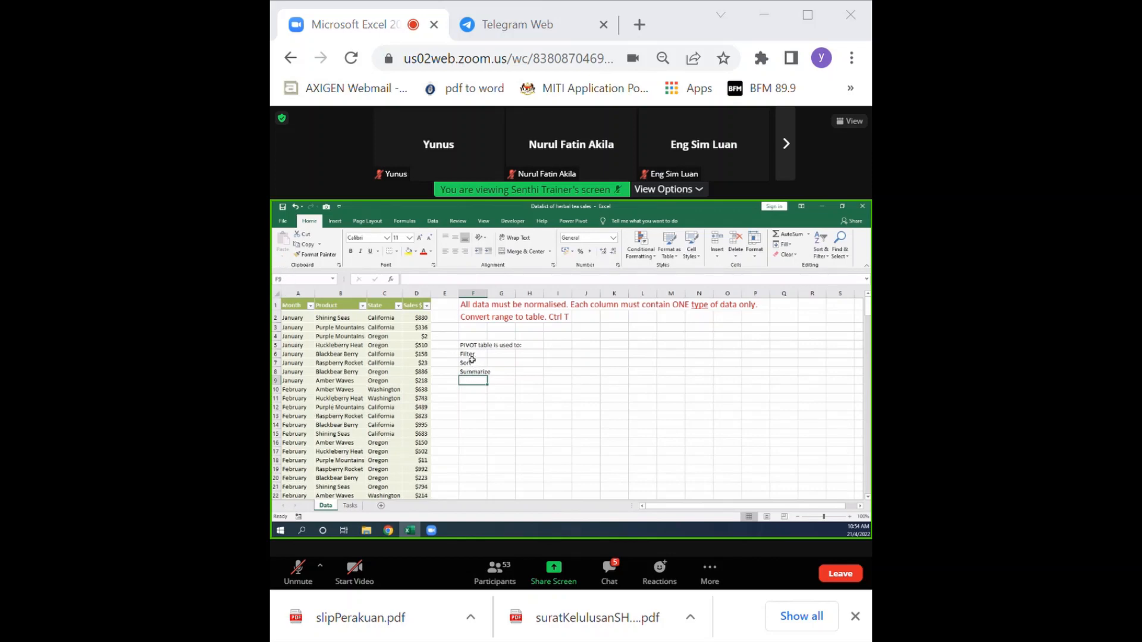
Format the pivot table notes in F5:F8 with a red font and enlarge the text by two size increments.
drag(467, 345, 475, 372)
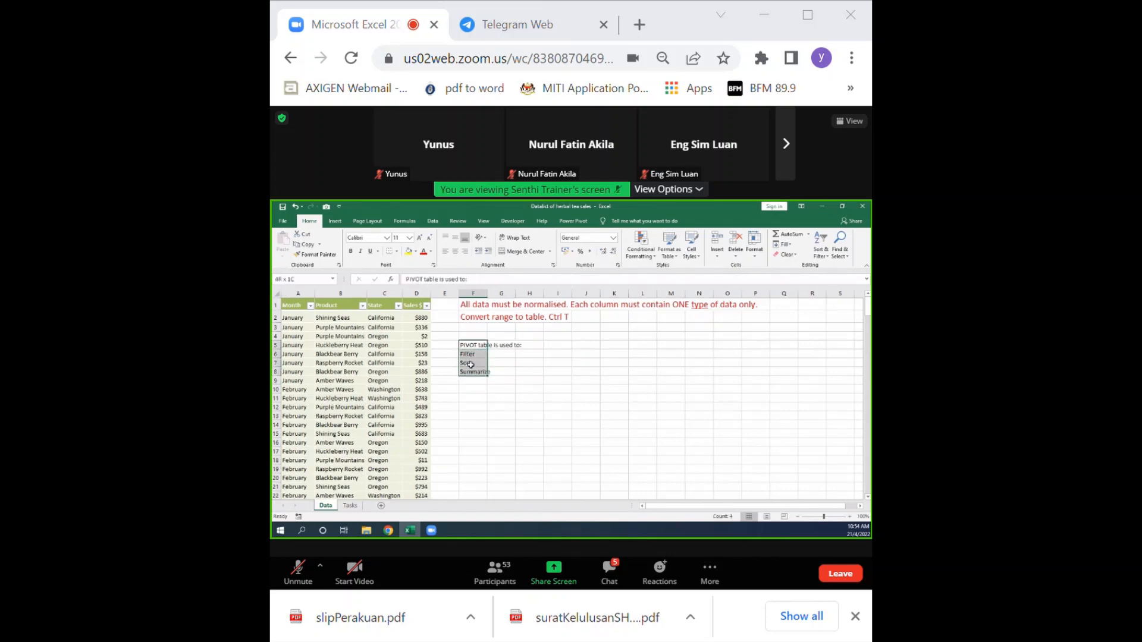
click(423, 252)
click(420, 238)
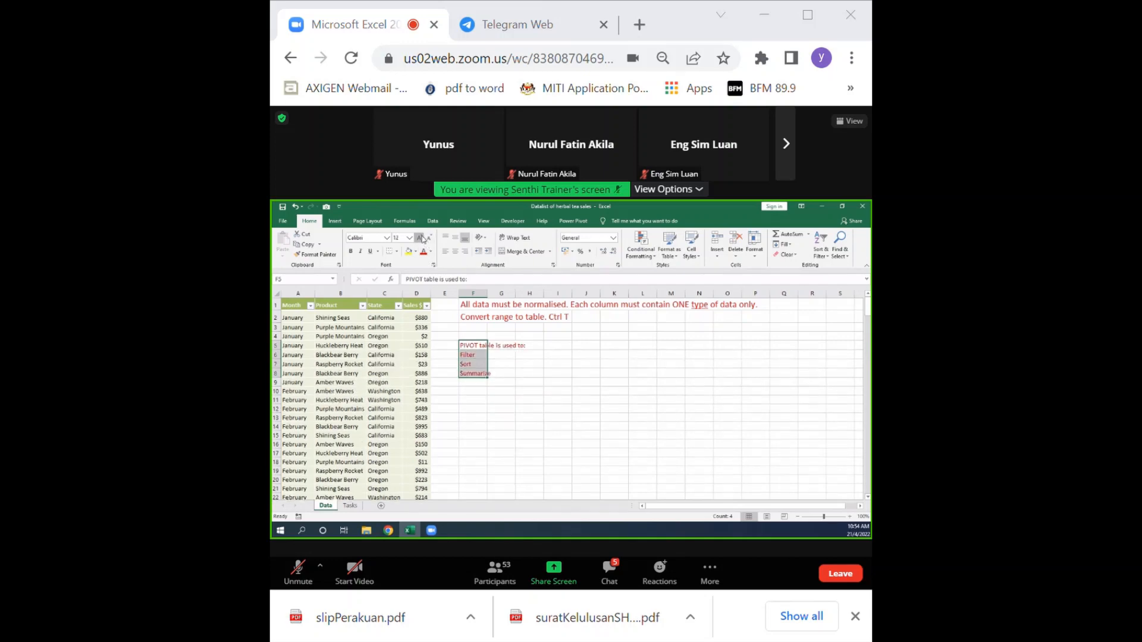
click(419, 238)
Enter the heading "What is your aim?" in cell F11 below the pivot table notes.
click(482, 410)
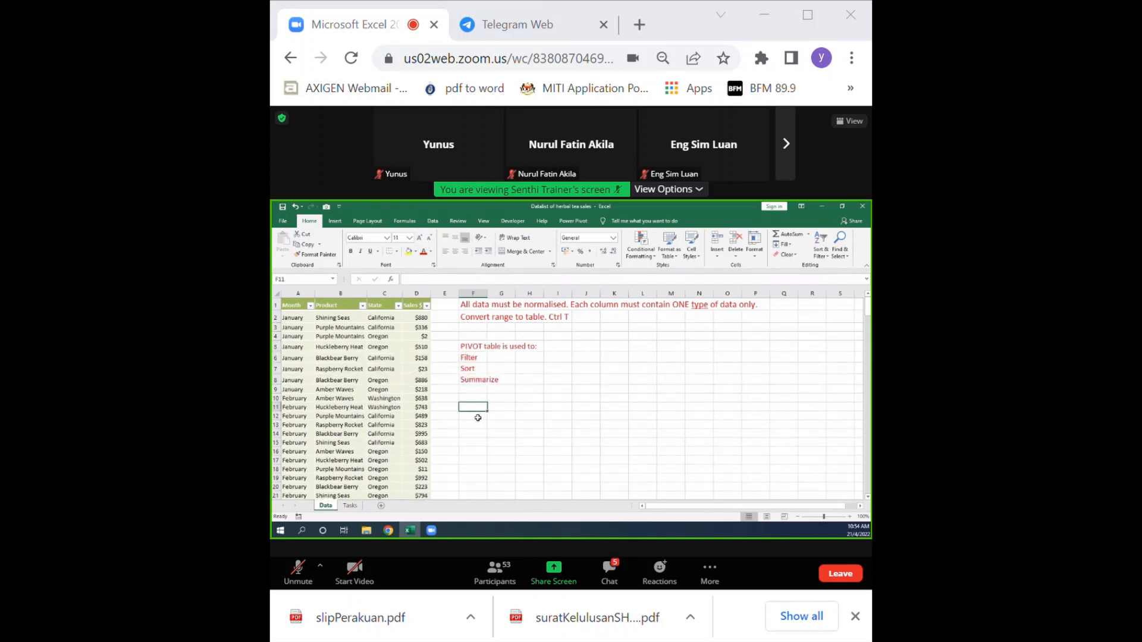
text(W)
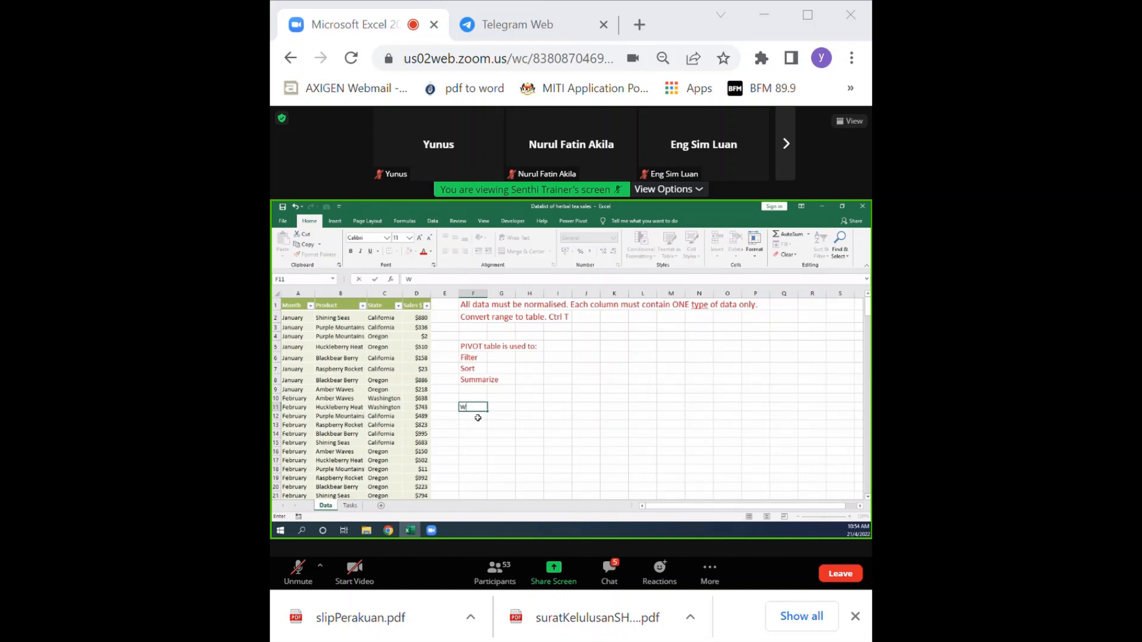
text(hat is your aim?)
key(Return)
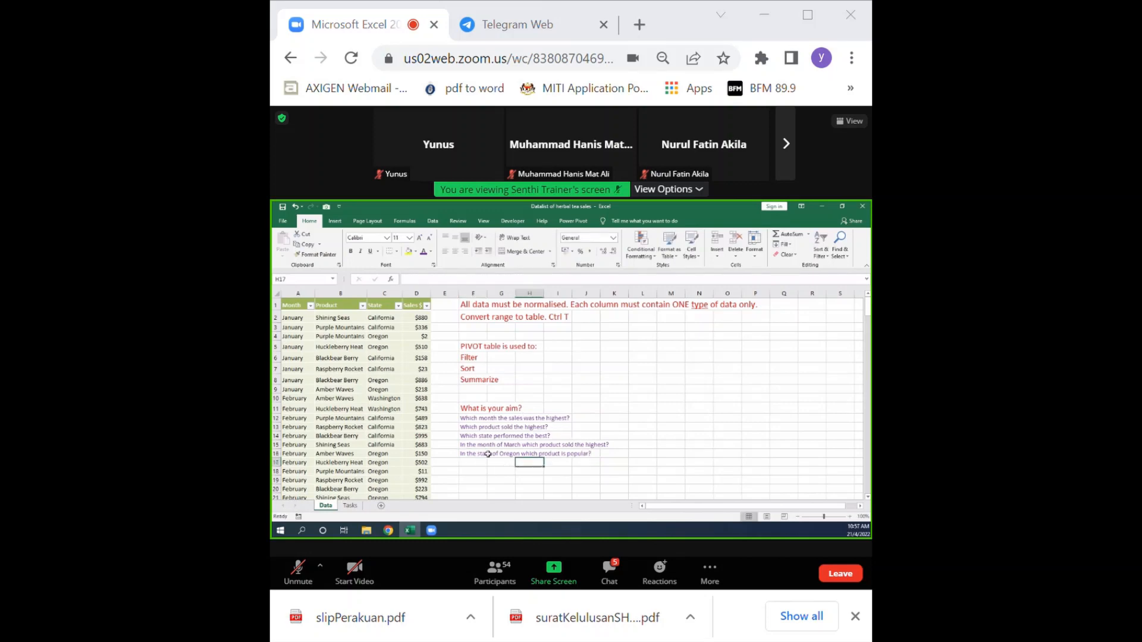
Make the five analysis questions in F12:F16 bold.
drag(468, 418, 466, 456)
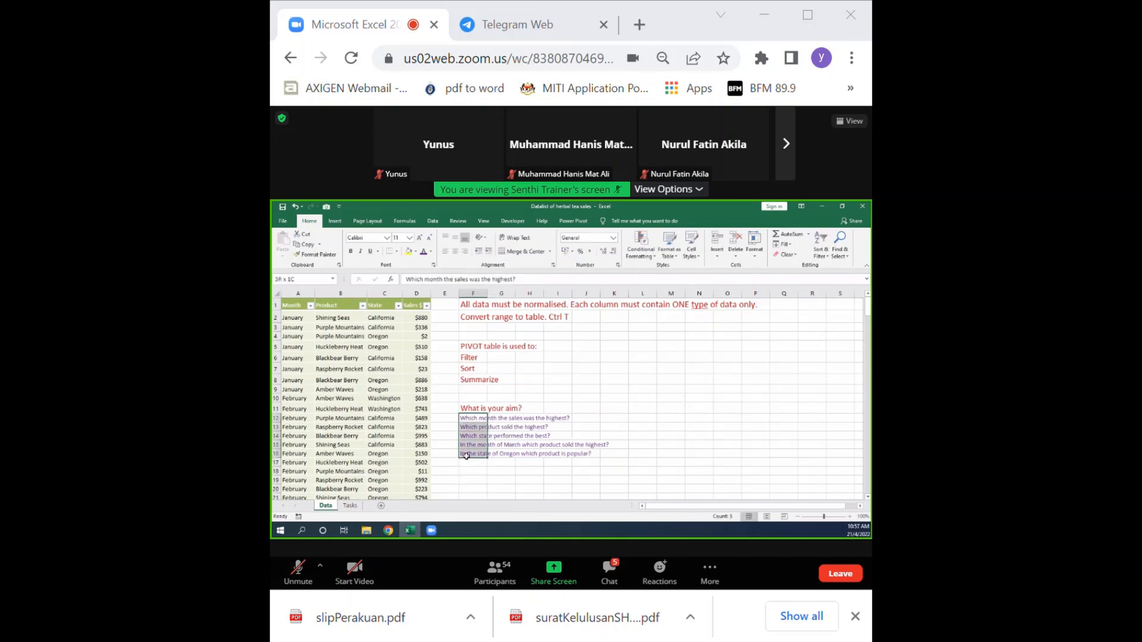
click(351, 251)
click(527, 491)
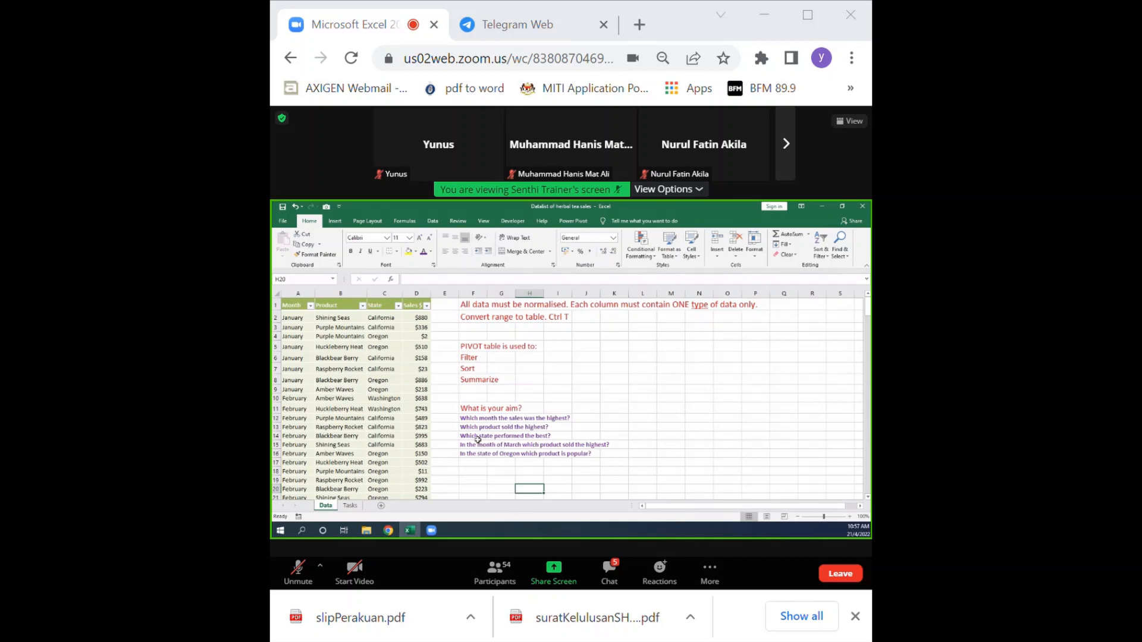
drag(469, 418, 480, 453)
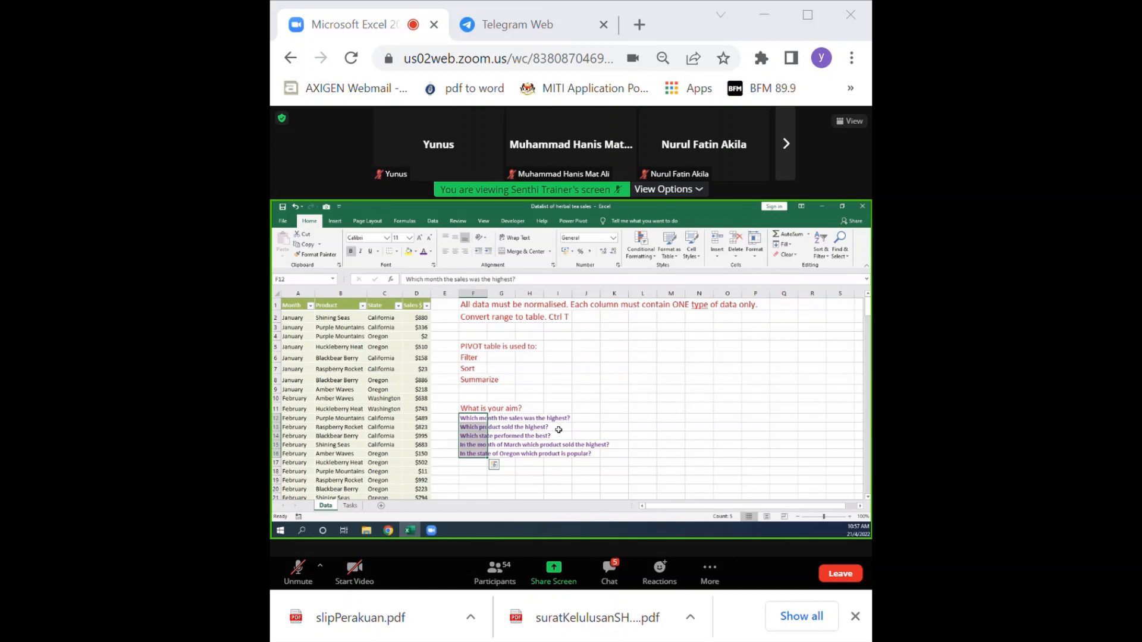
click(577, 399)
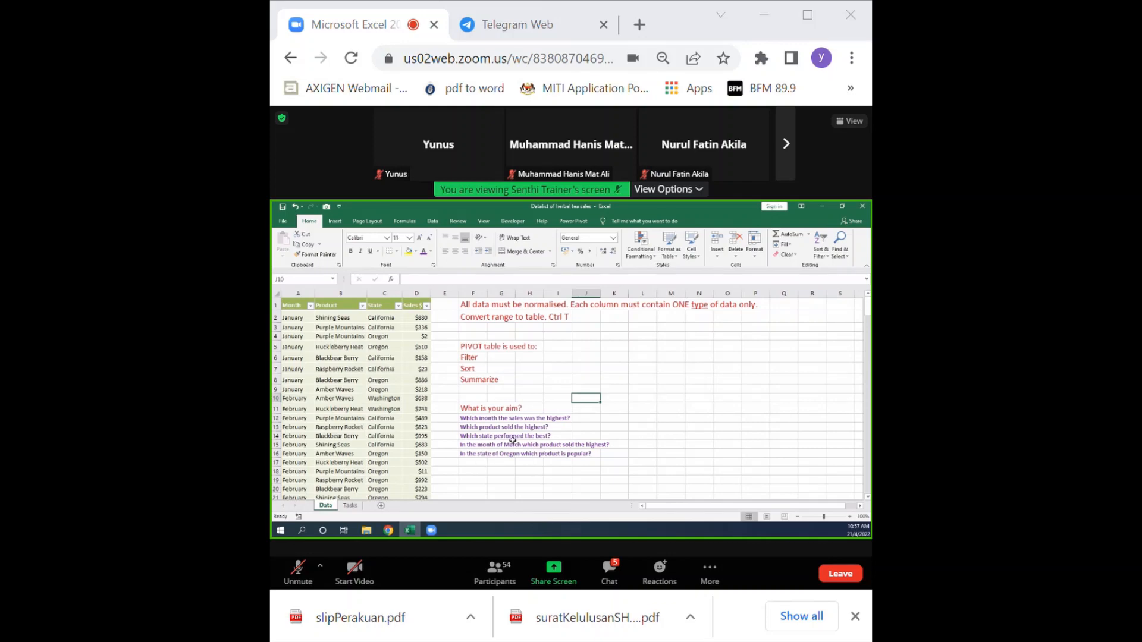
Enter the notes "Always save your work." in F18 and "Every PVT will make a copy of your data." in F19.
click(465, 471)
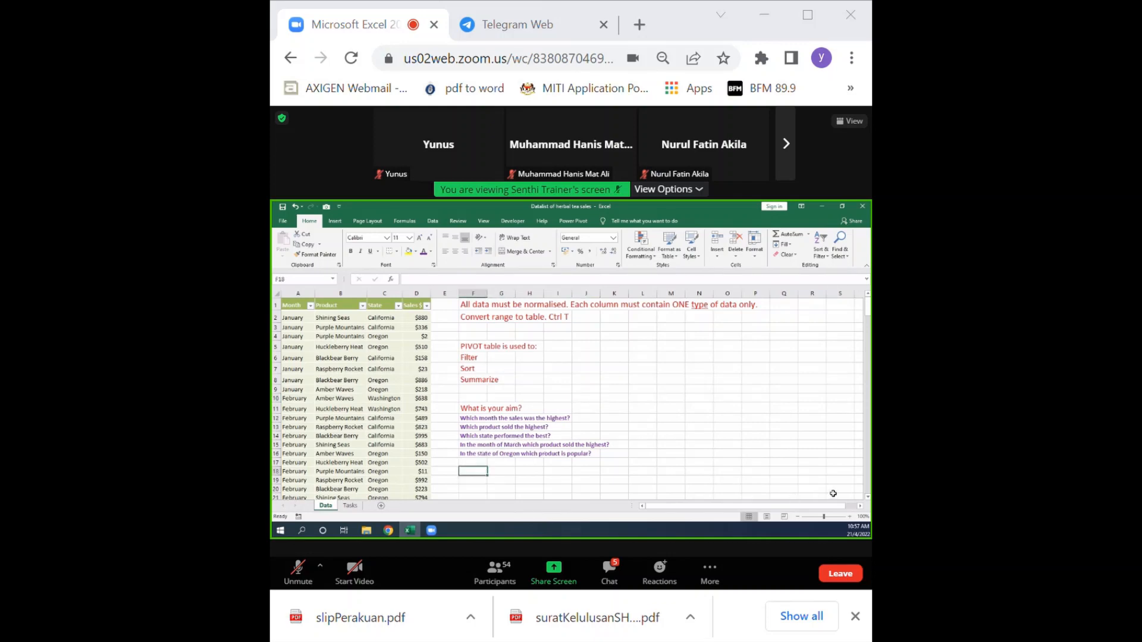
text(Always)
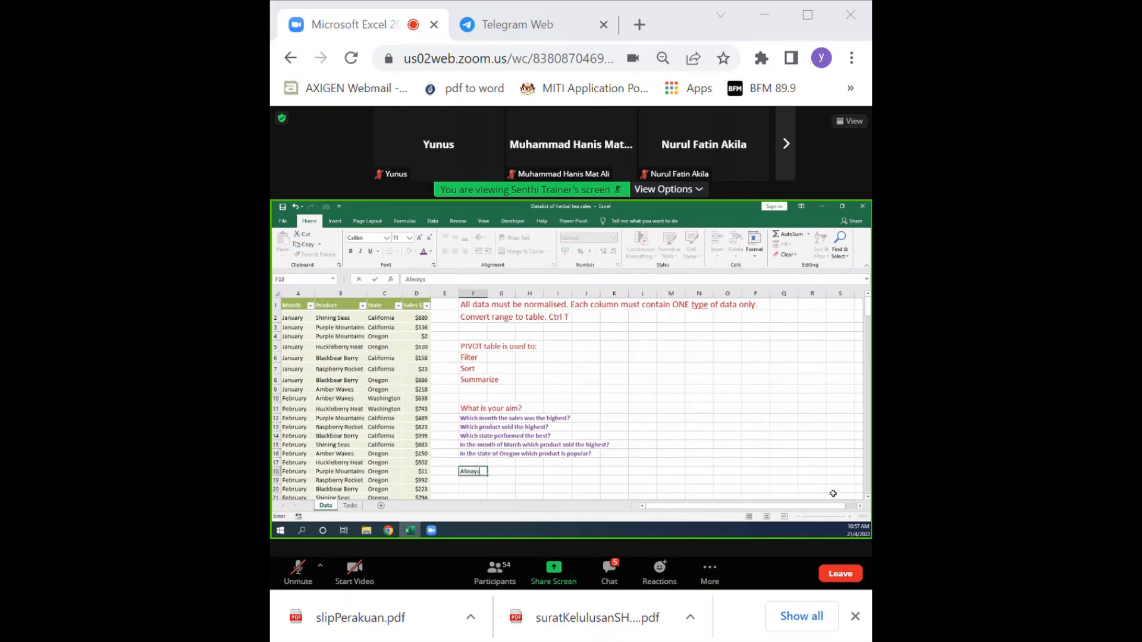
text( save your work.)
key(Return)
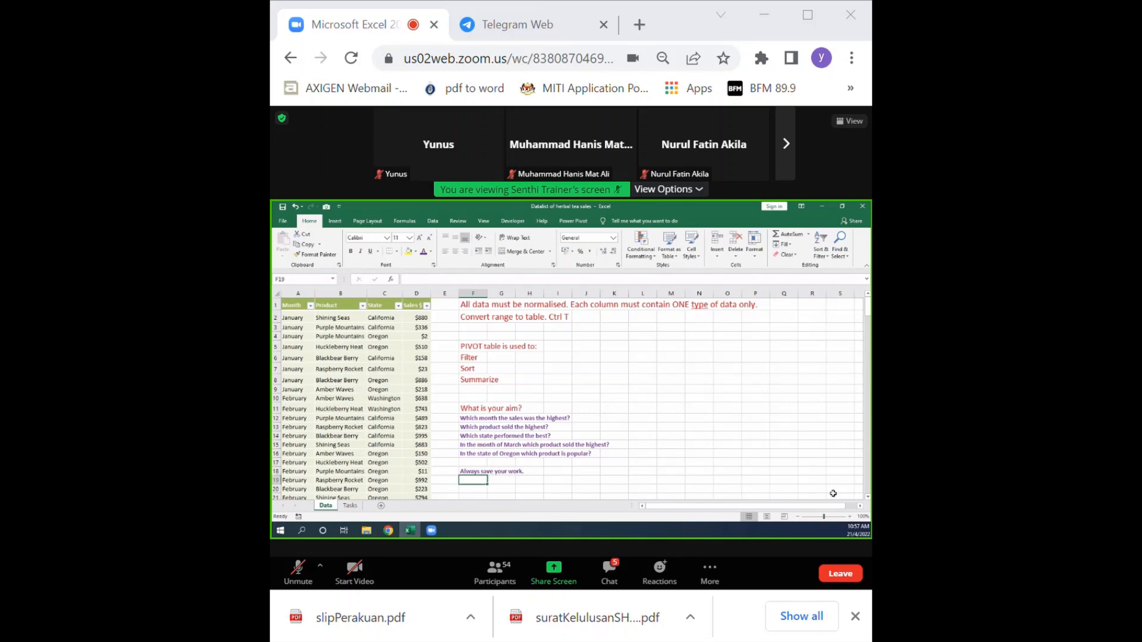
text(Every PVT)
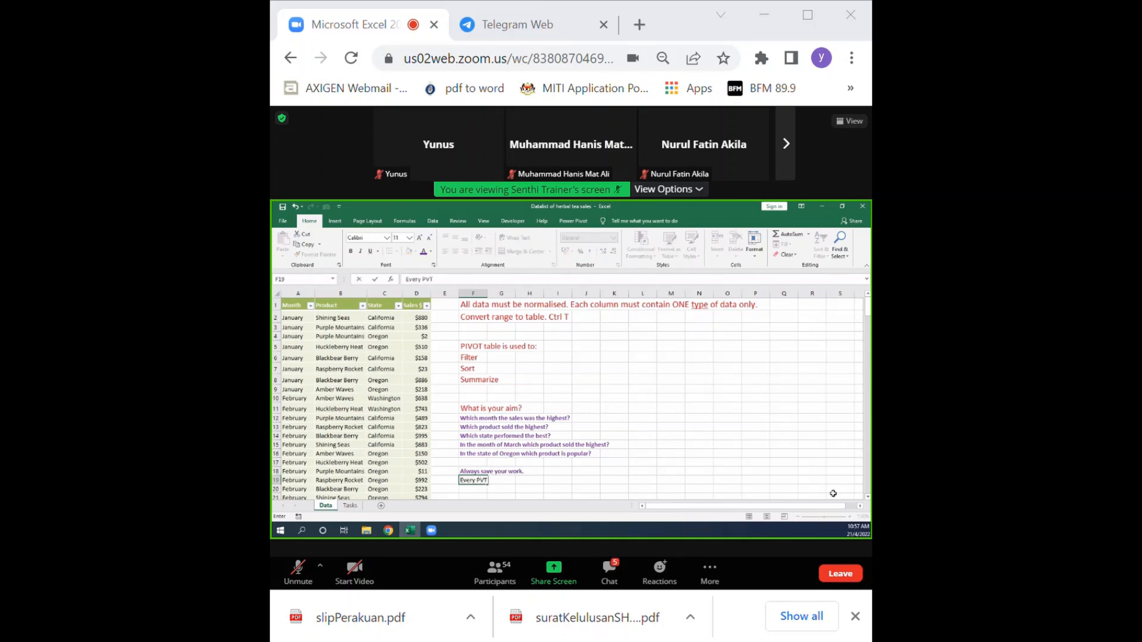
text( will make a copy of your data.)
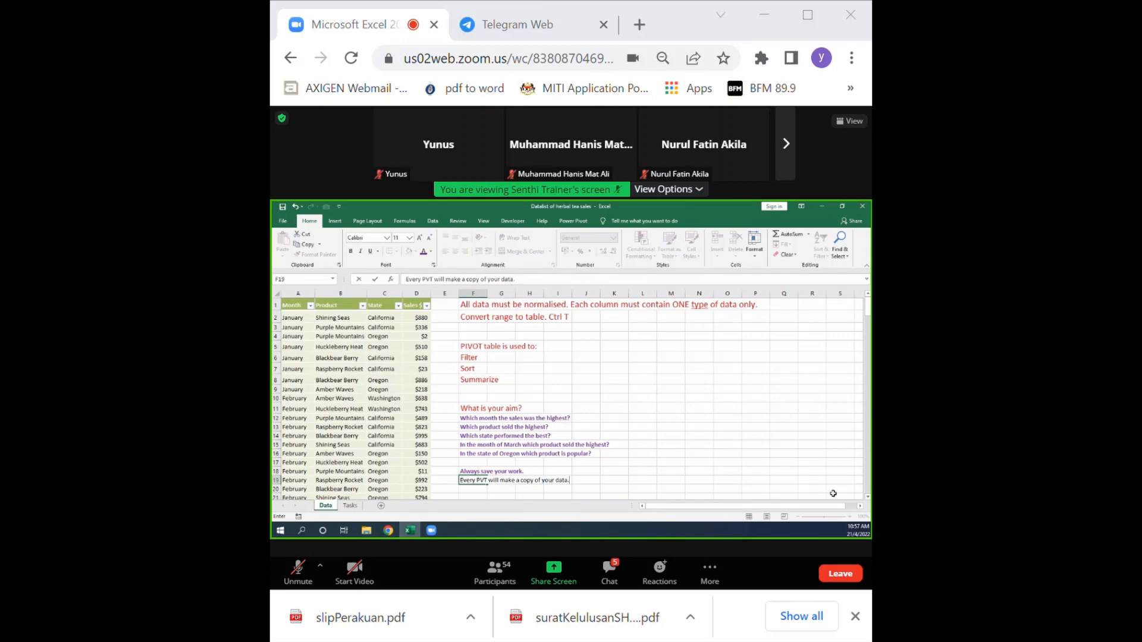
key(Return)
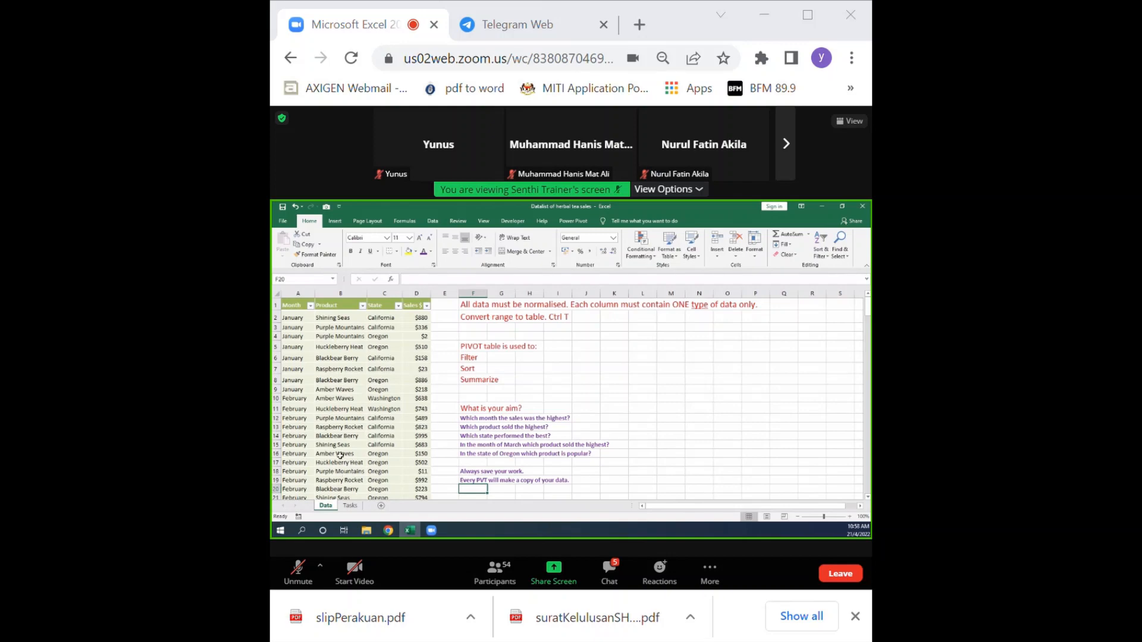
Start summarizing the herbal tea sales table with a PivotTable.
click(326, 427)
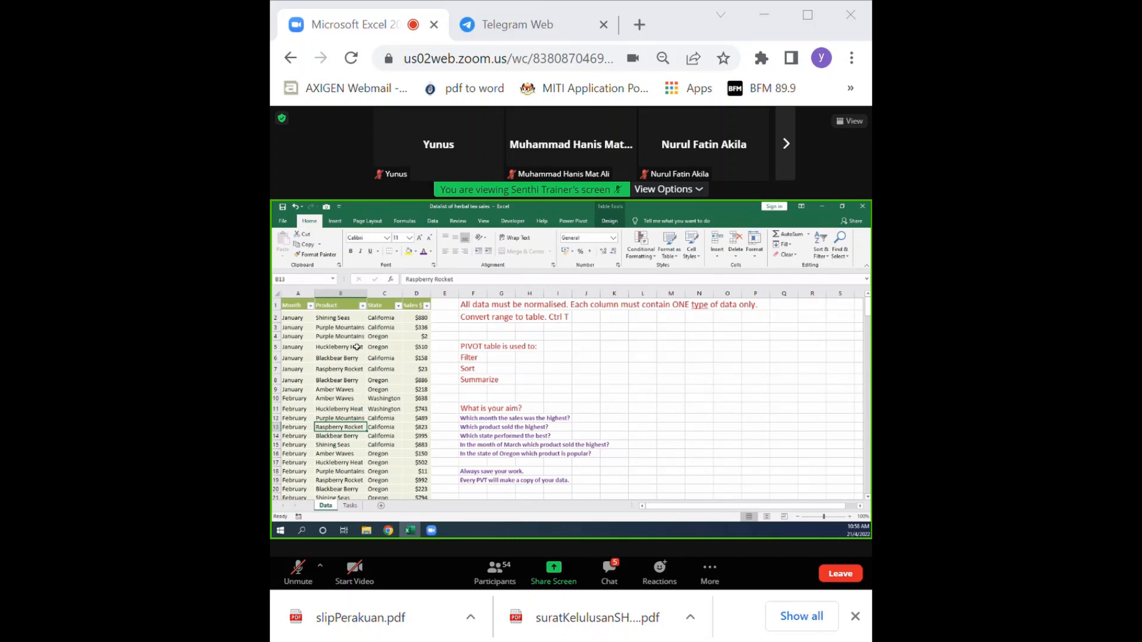
click(610, 221)
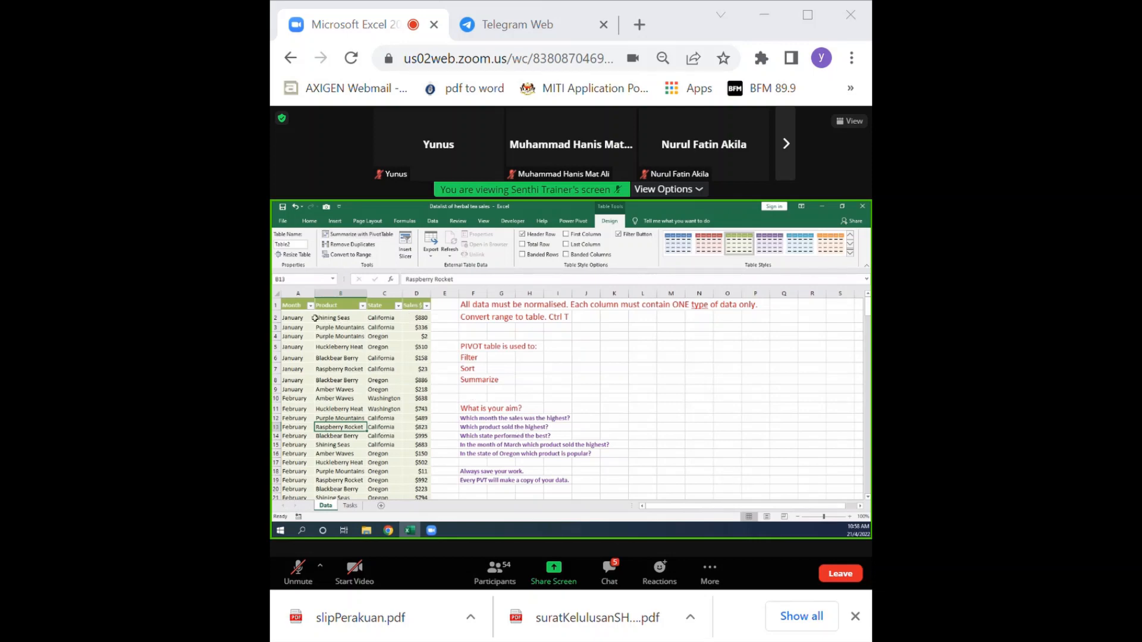
click(378, 238)
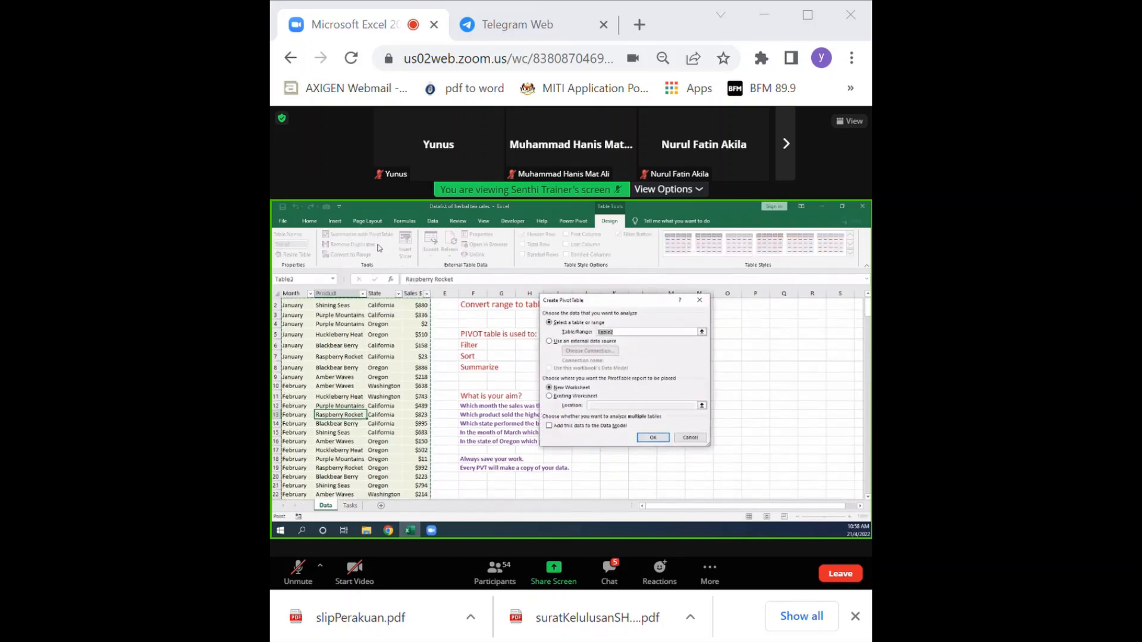